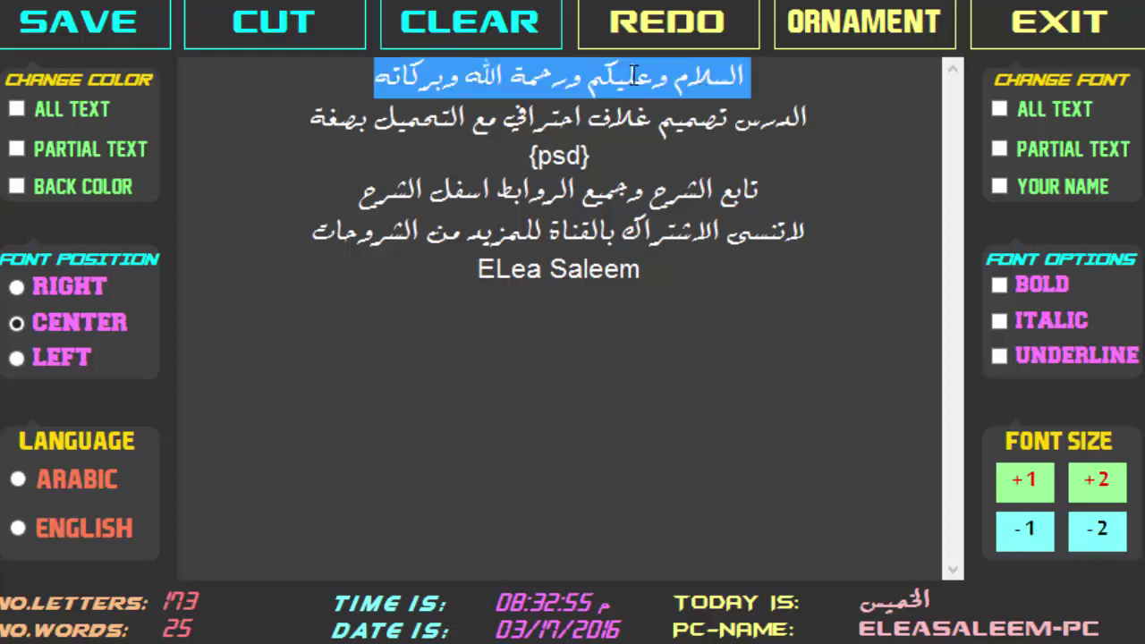
# Step: Highlight lines of the lesson description text, ending with the signature line
pyautogui.moveTo(805, 119); pyautogui.dragTo(327, 128)
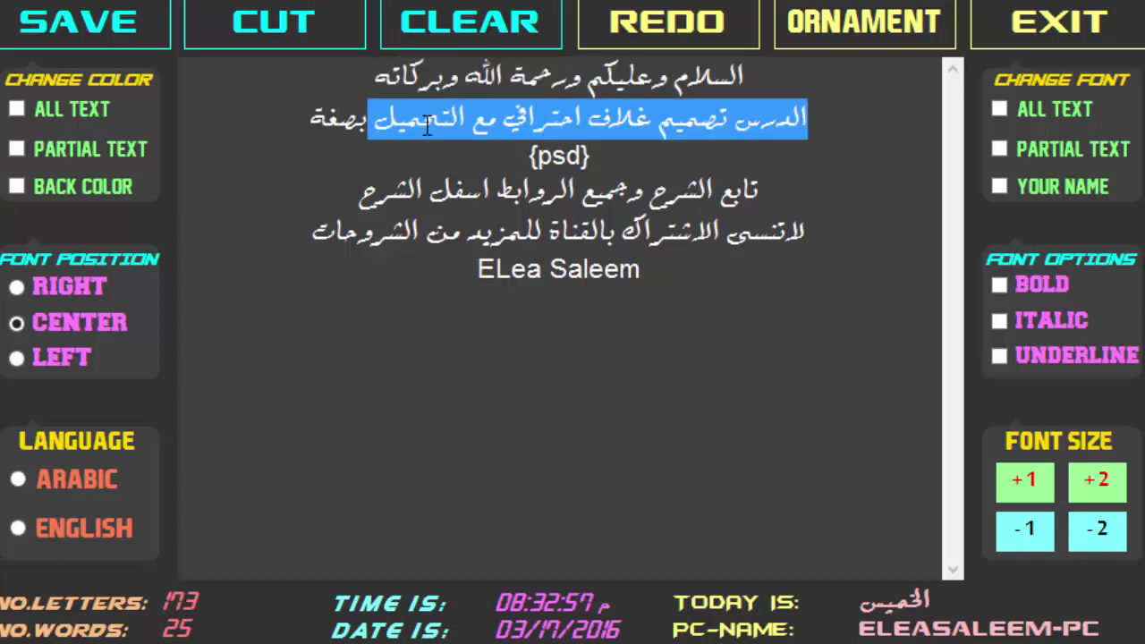
pyautogui.moveTo(656, 161); pyautogui.dragTo(519, 166)
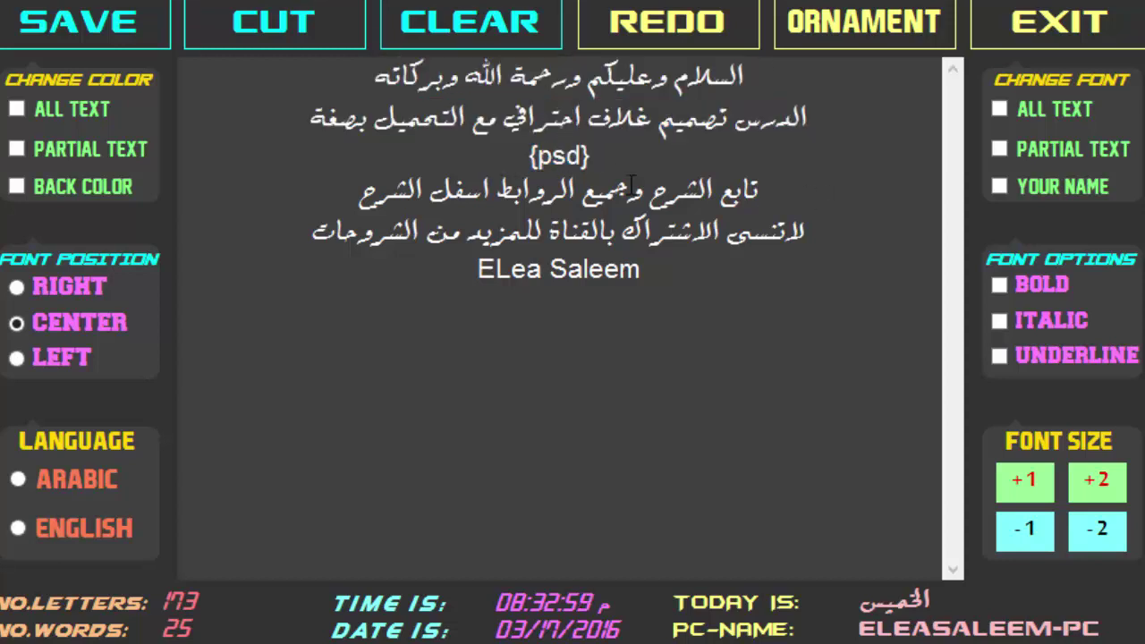
pyautogui.moveTo(632, 188); pyautogui.dragTo(367, 193)
pyautogui.doubleClick(368, 235)
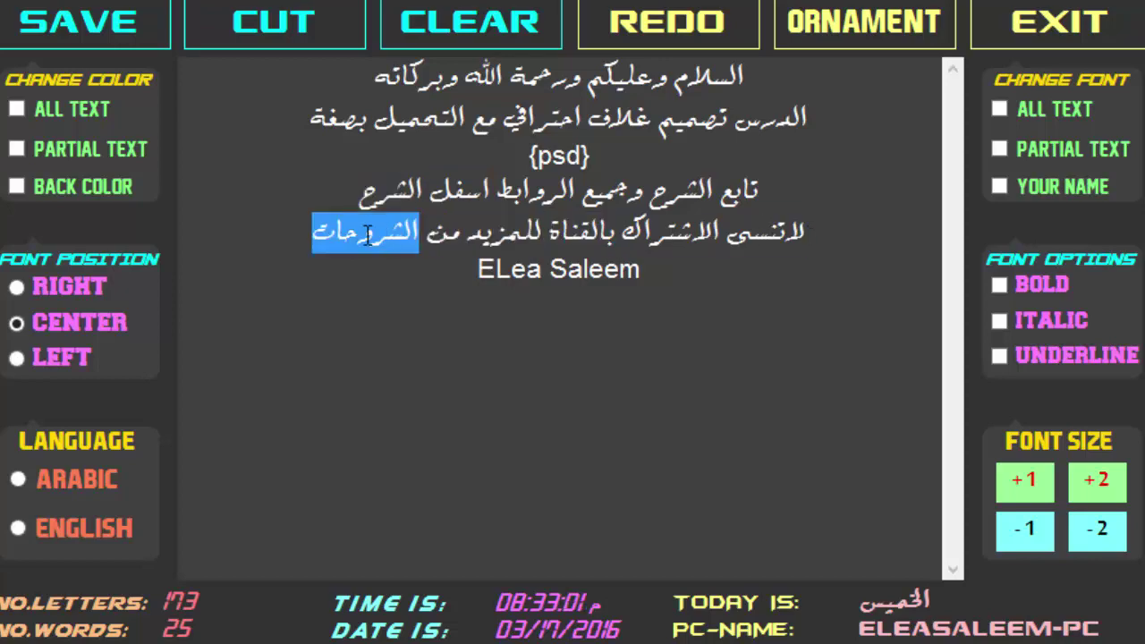
pyautogui.moveTo(397, 267); pyautogui.dragTo(798, 265)
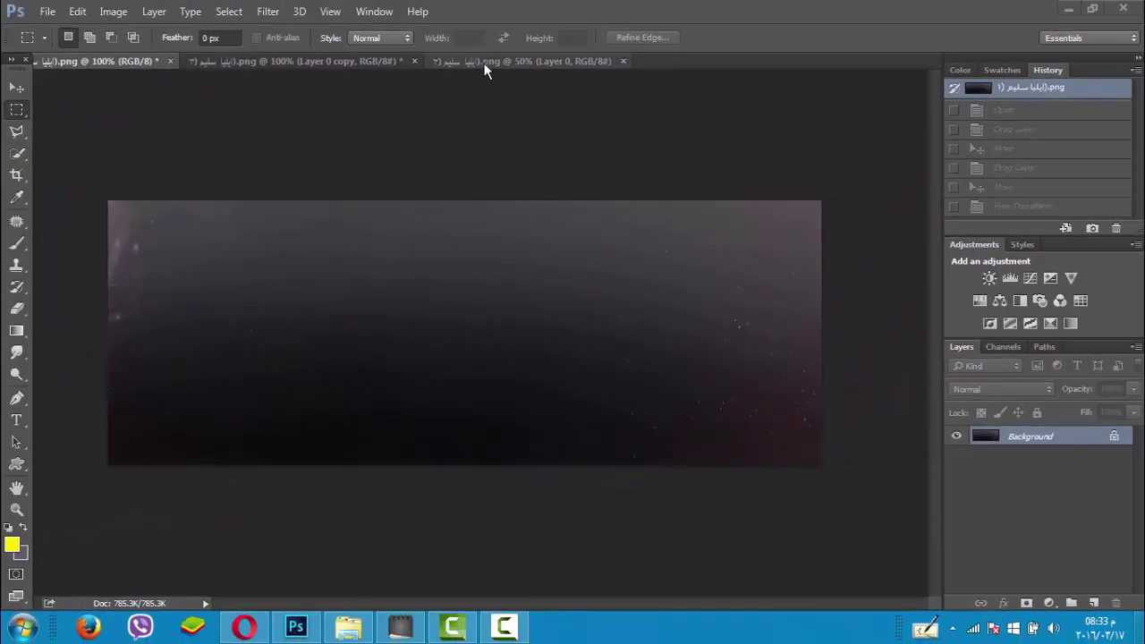
# Step: Copy the red ornate frame layer into the dark banner and close the frame image
pyautogui.click(484, 63)
pyautogui.moveTo(499, 59); pyautogui.dragTo(420, 156)
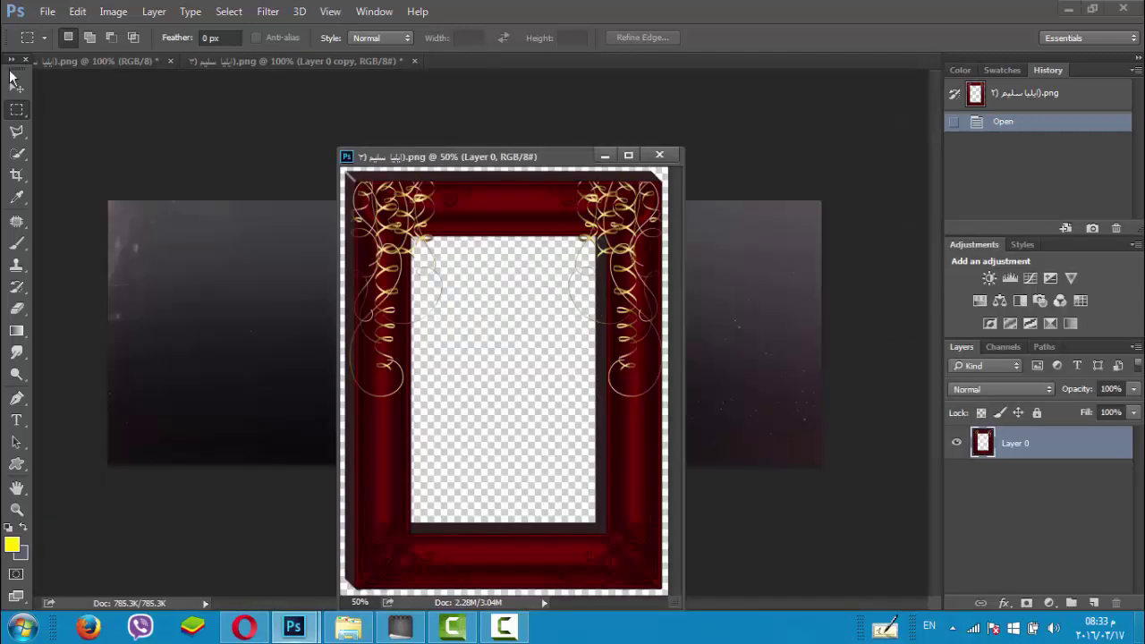
pyautogui.click(16, 86)
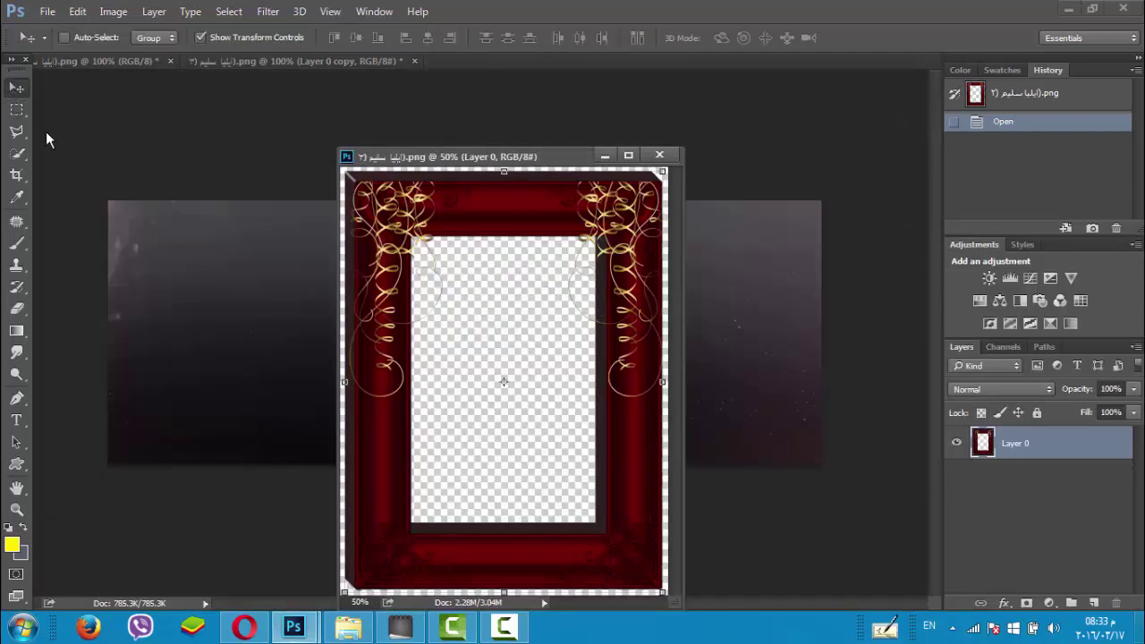
pyautogui.moveTo(503, 355); pyautogui.dragTo(313, 281)
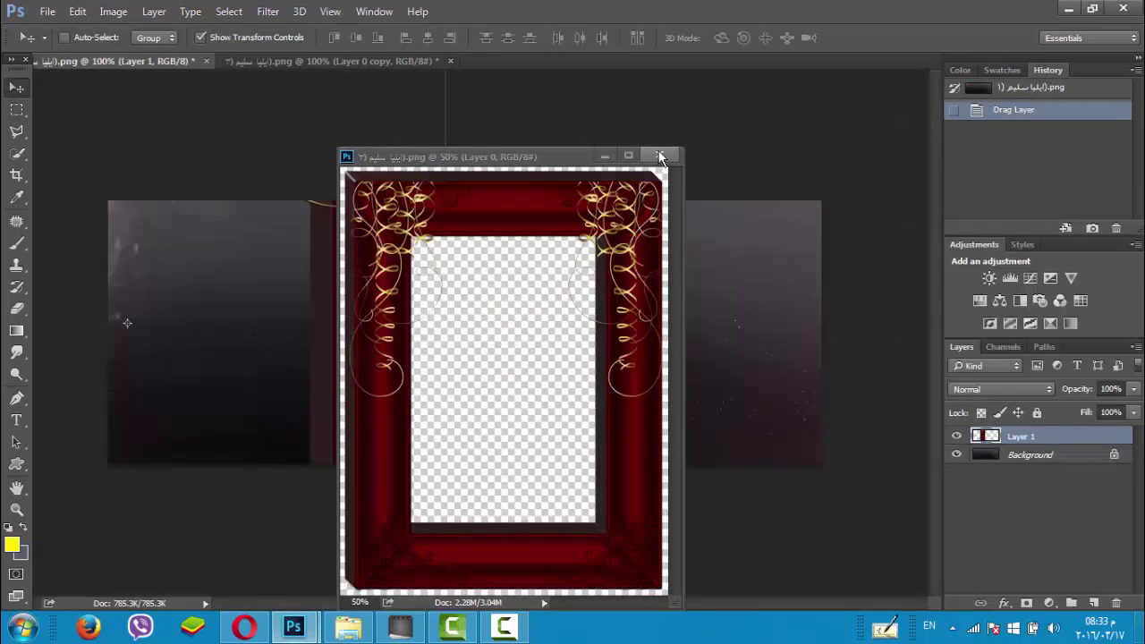
pyautogui.click(660, 156)
# Step: Move the frame to the banner's left edge, scale it down and tilt it 15° clockwise
pyautogui.moveTo(327, 417)
pyautogui.mouseDown()
pyautogui.moveTo(420, 450)
pyautogui.moveTo(186, 167)
pyautogui.moveTo(396, 502)
pyautogui.moveTo(189, 210)
pyautogui.mouseUp()
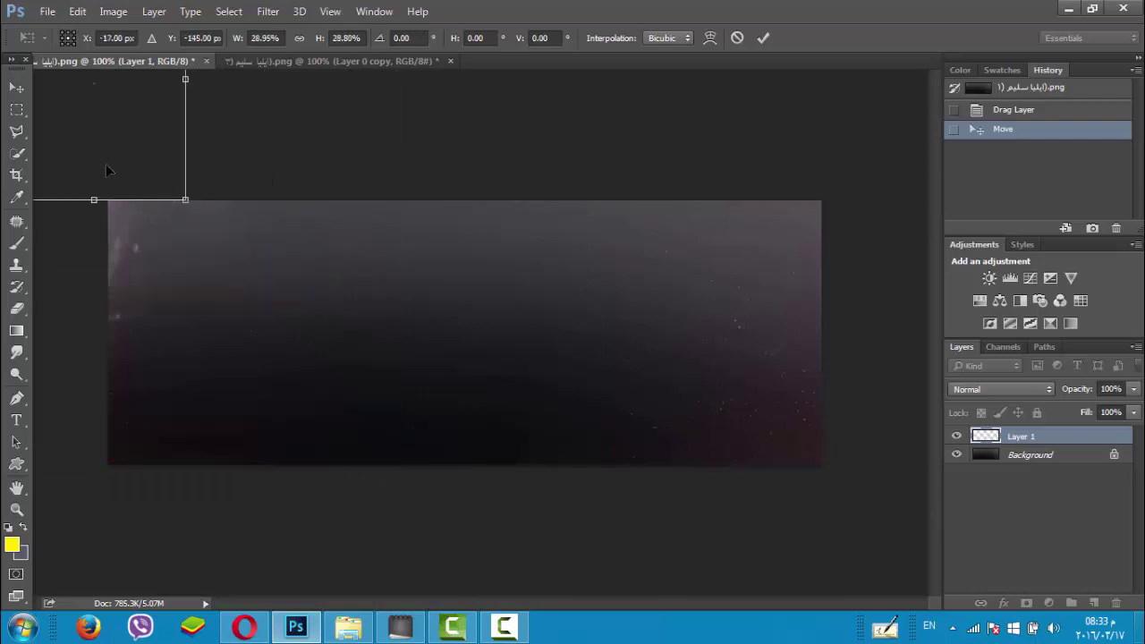
pyautogui.moveTo(273, 334); pyautogui.dragTo(307, 389)
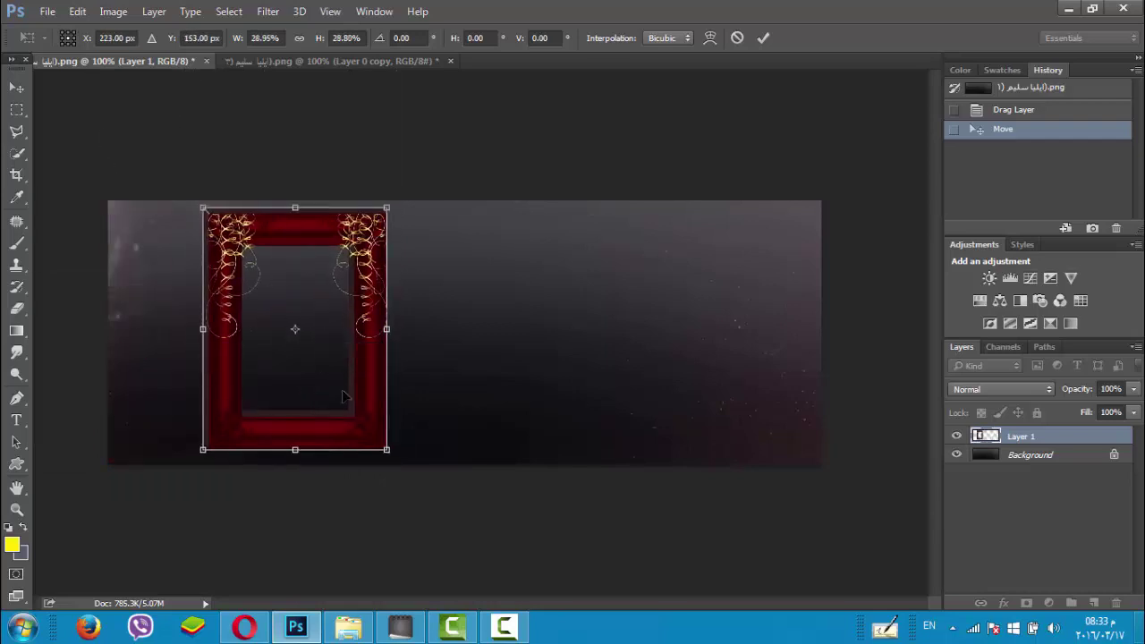
pyautogui.moveTo(410, 467); pyautogui.dragTo(413, 469)
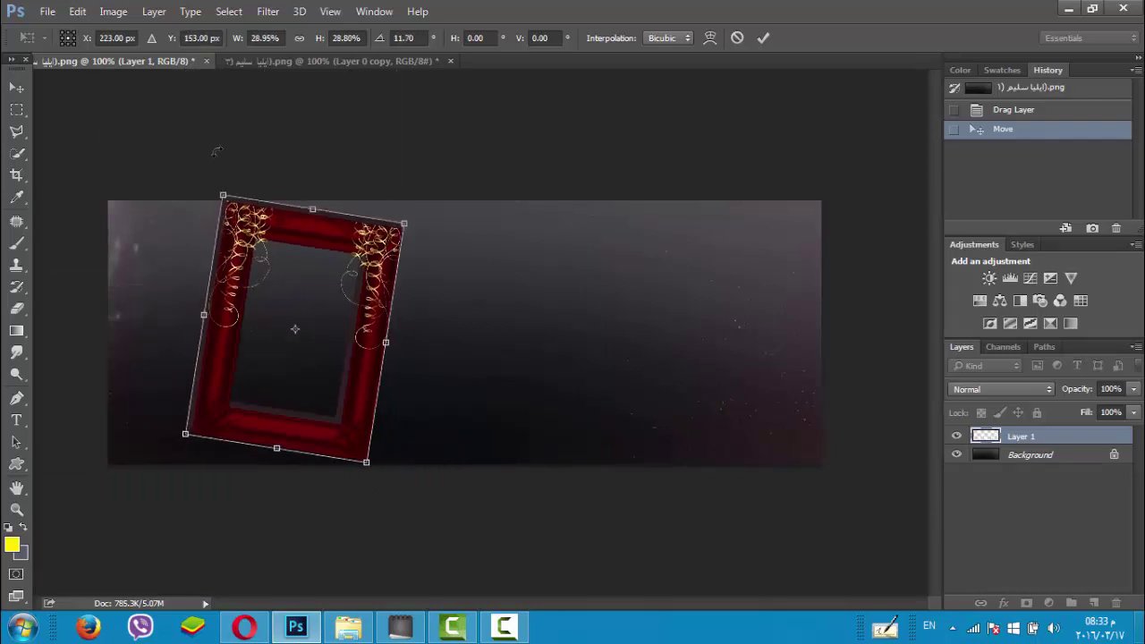
pyautogui.moveTo(229, 191); pyautogui.dragTo(228, 236)
pyautogui.moveTo(292, 258)
pyautogui.mouseDown()
pyautogui.moveTo(289, 241)
pyautogui.moveTo(249, 245)
pyautogui.mouseUp()
pyautogui.moveTo(378, 280); pyautogui.dragTo(383, 293)
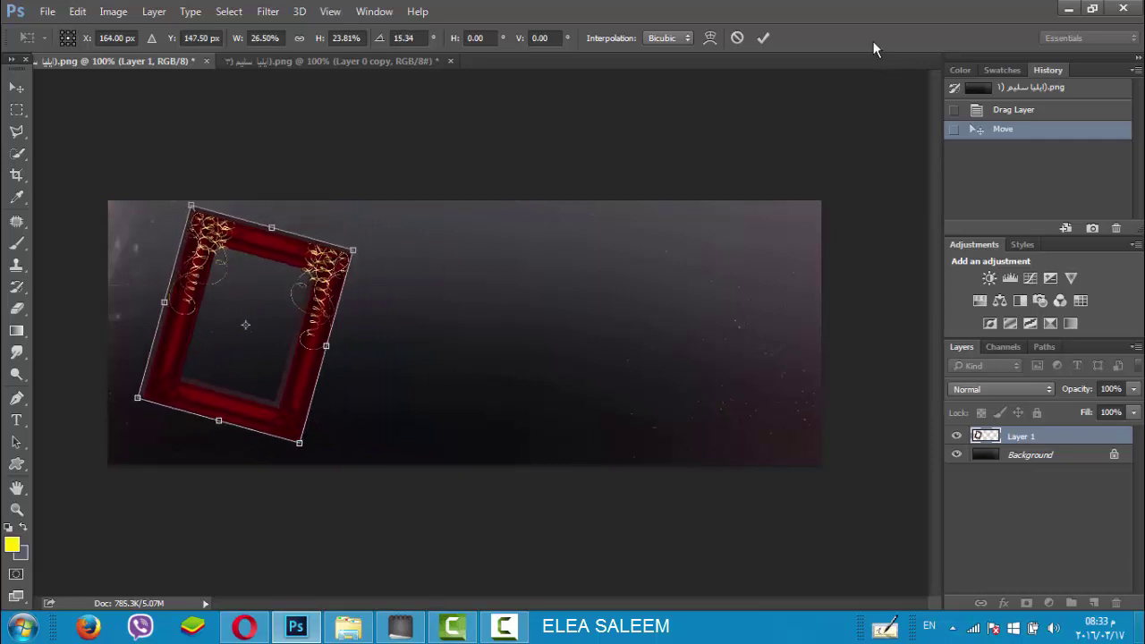
pyautogui.click(762, 38)
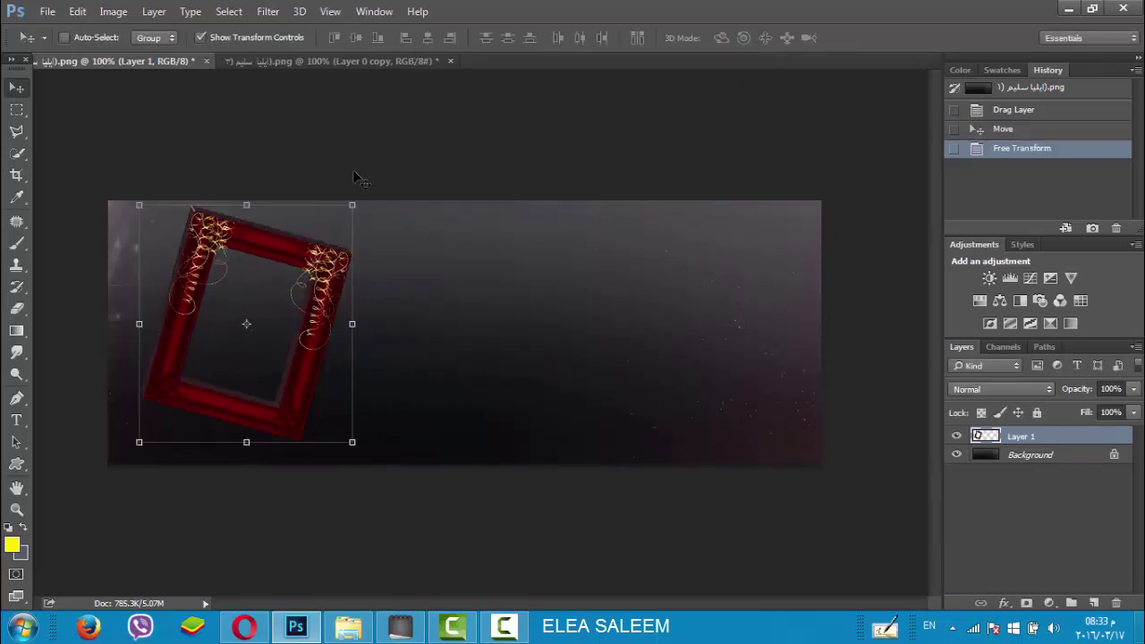
# Step: Add a new empty layer above Background and choose the Pencil tool
pyautogui.click(1020, 455)
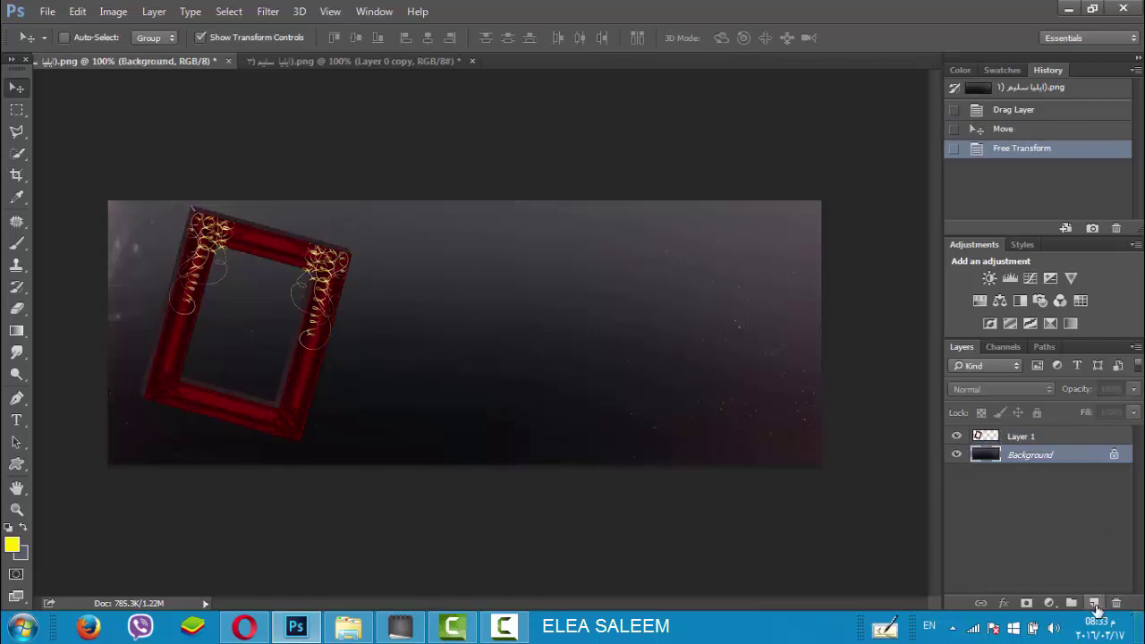
pyautogui.click(1093, 603)
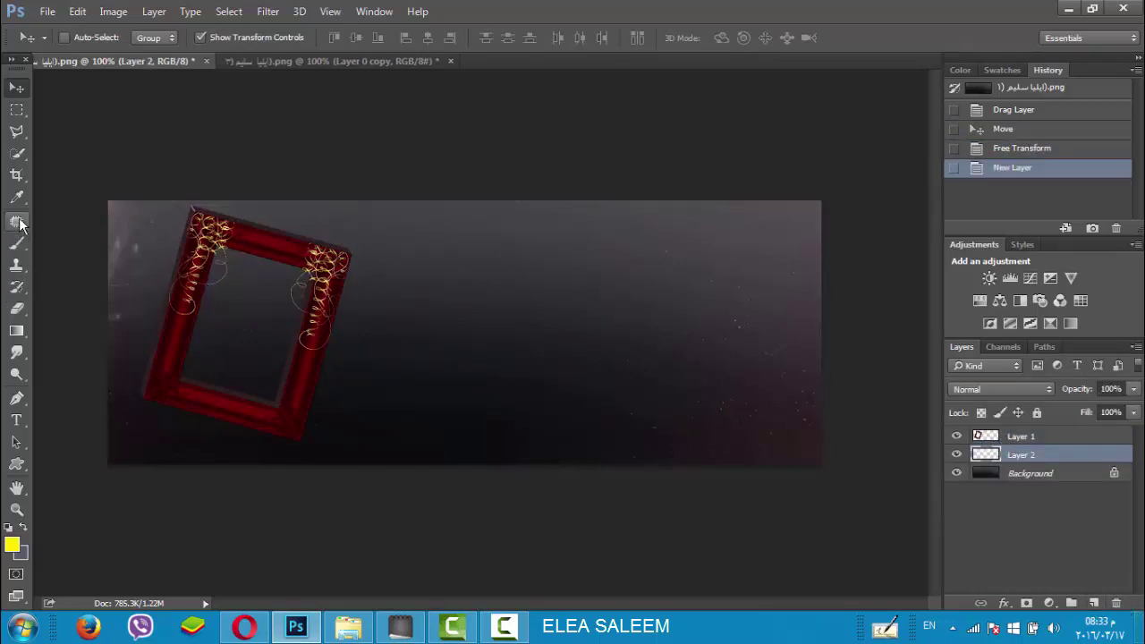
pyautogui.rightClick(20, 249)
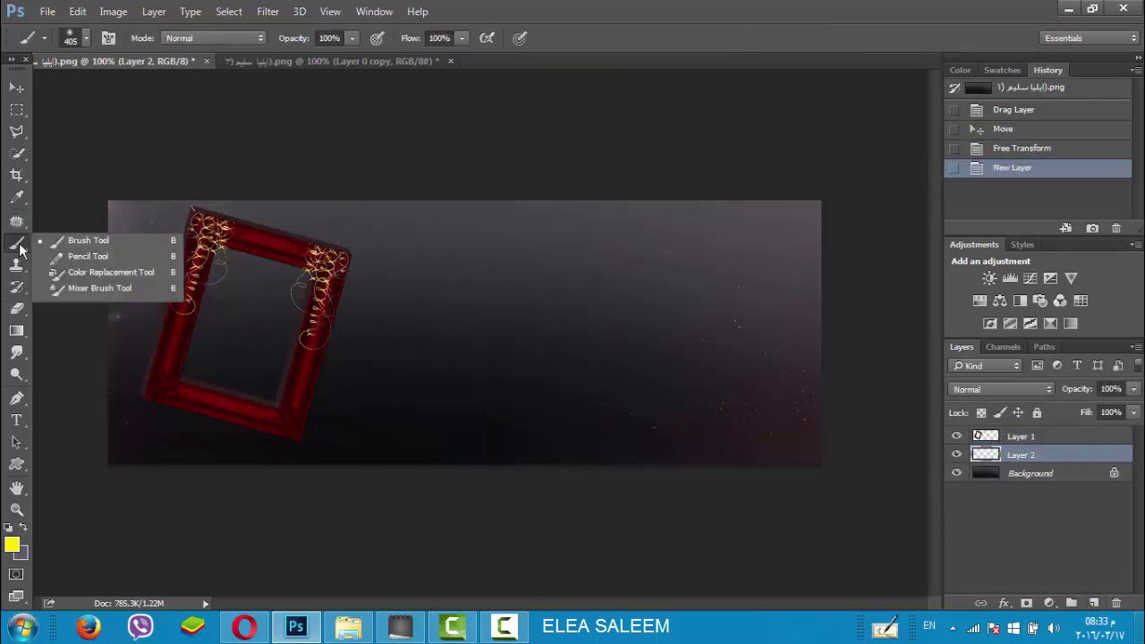
pyautogui.click(63, 258)
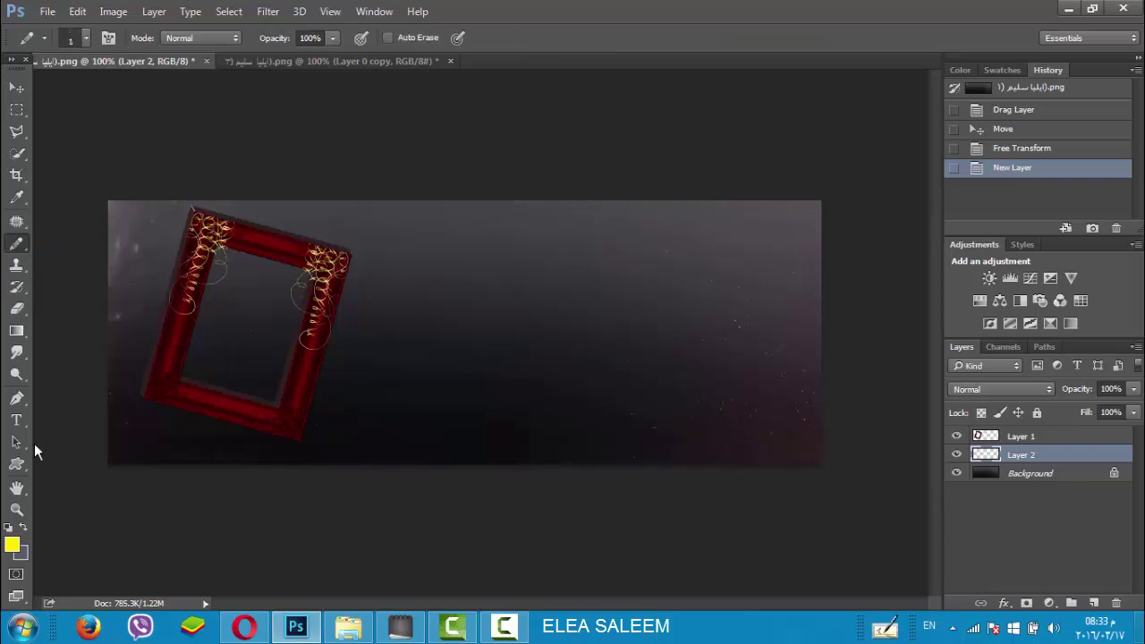
# Step: Draw a thin white (ffffff) horizontal line across the banner and duplicate its layer
pyautogui.click(12, 547)
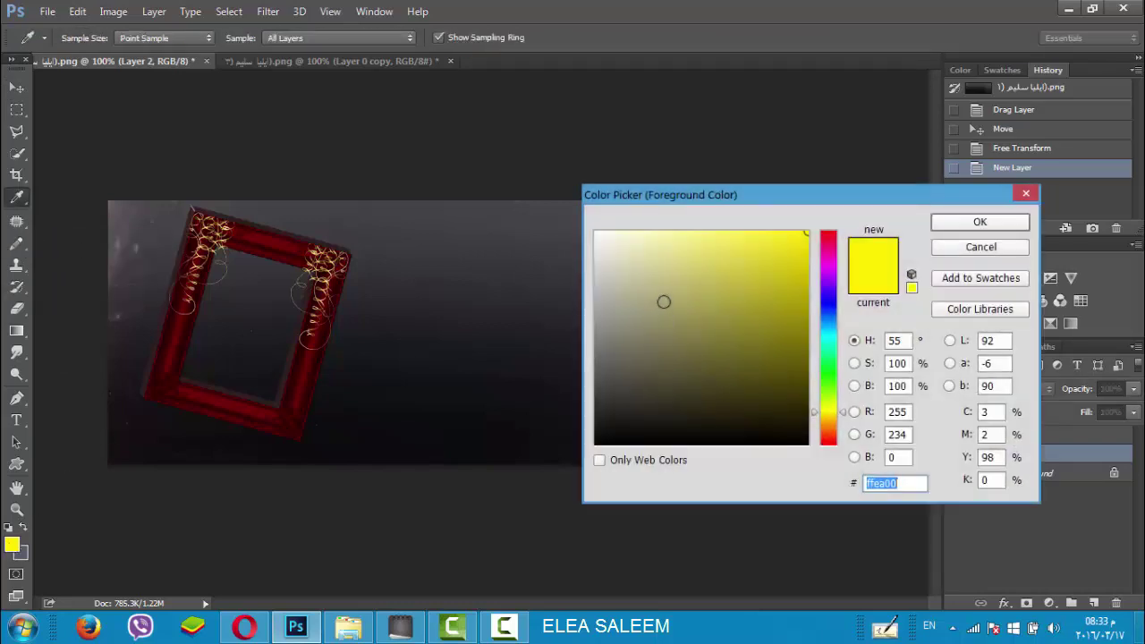
pyautogui.write('ffffff')
pyautogui.press('Return')
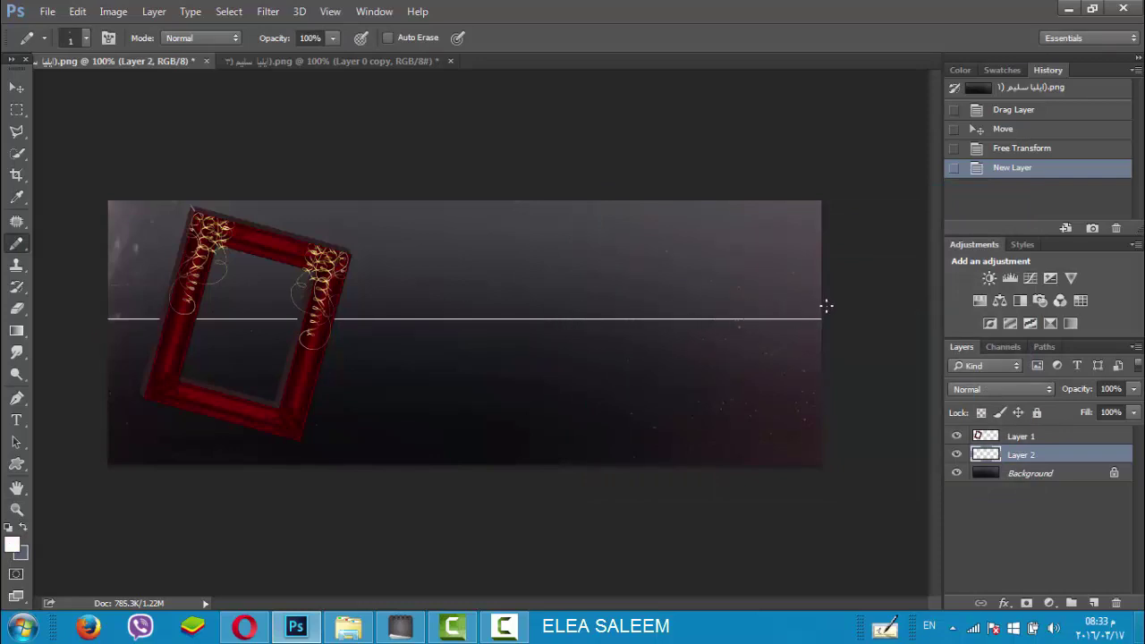
pyautogui.moveTo(829, 303); pyautogui.dragTo(876, 378)
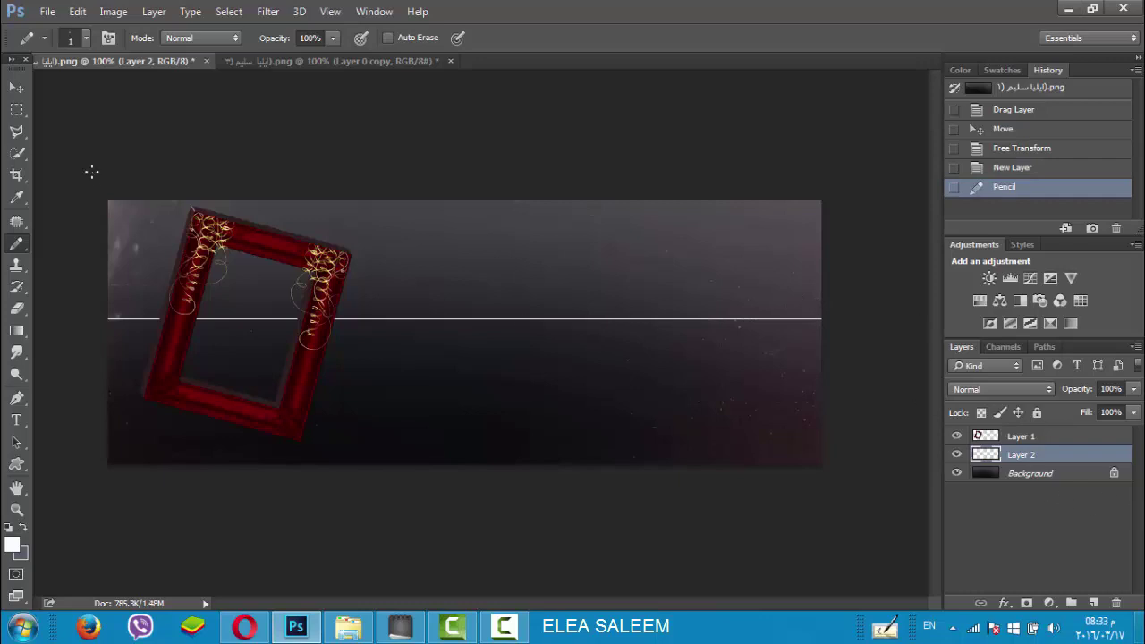
pyautogui.moveTo(991, 455)
pyautogui.mouseDown()
pyautogui.moveTo(1104, 597)
pyautogui.moveTo(1095, 602)
pyautogui.mouseUp()
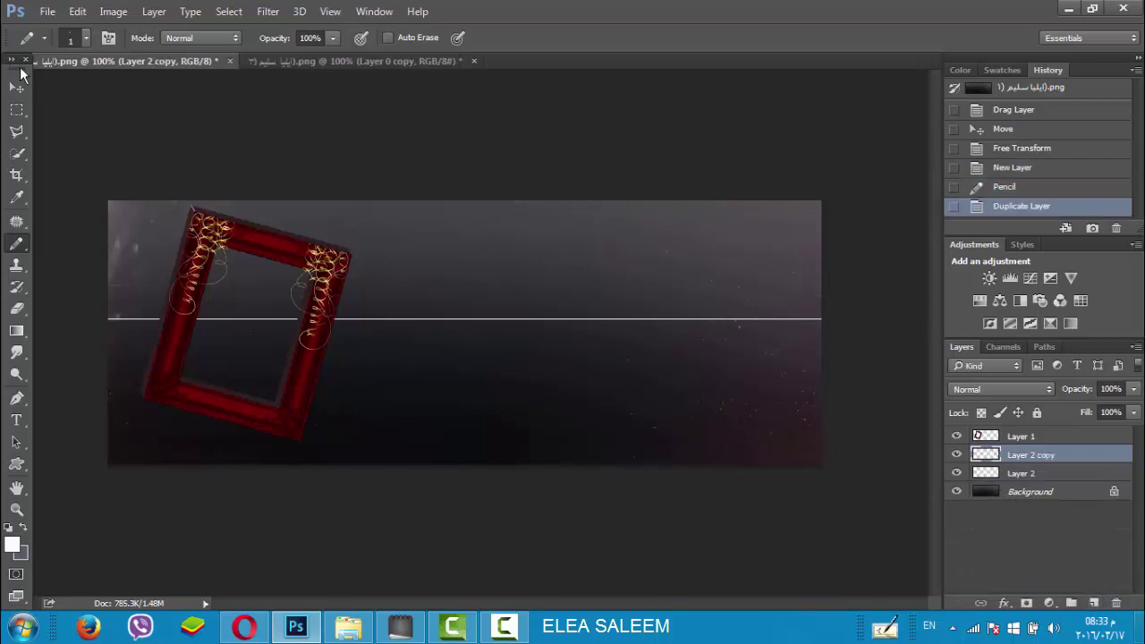
# Step: Shift the line copy about 2 cm lower and merge both line layers into Layer 2 copy
pyautogui.click(20, 87)
pyautogui.moveTo(593, 345); pyautogui.dragTo(591, 395)
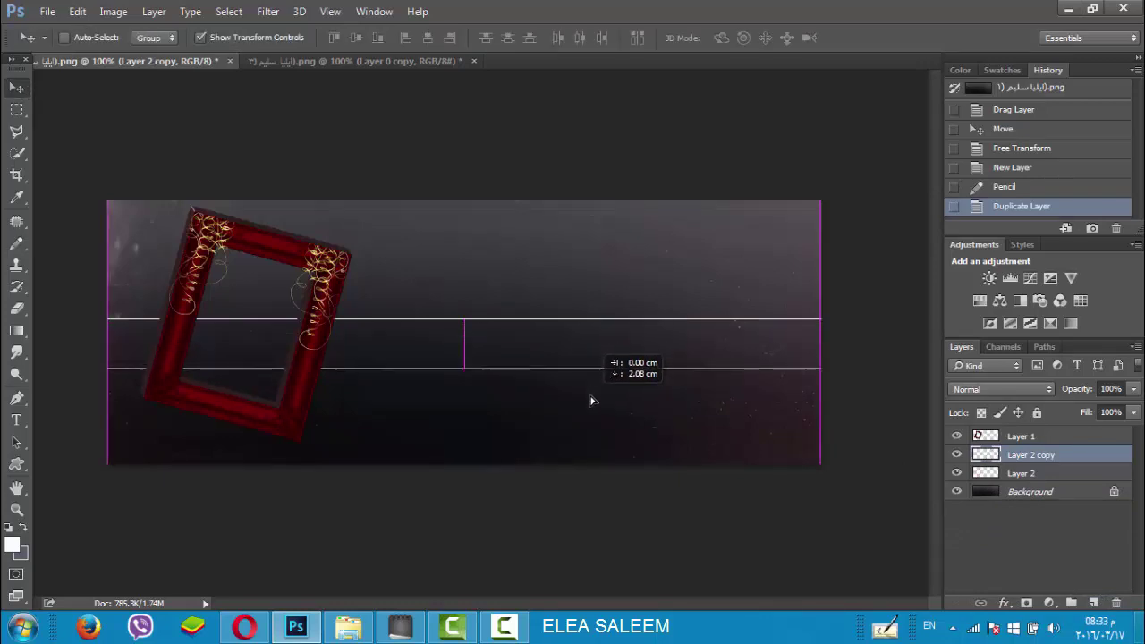
pyautogui.moveTo(591, 400); pyautogui.dragTo(591, 398)
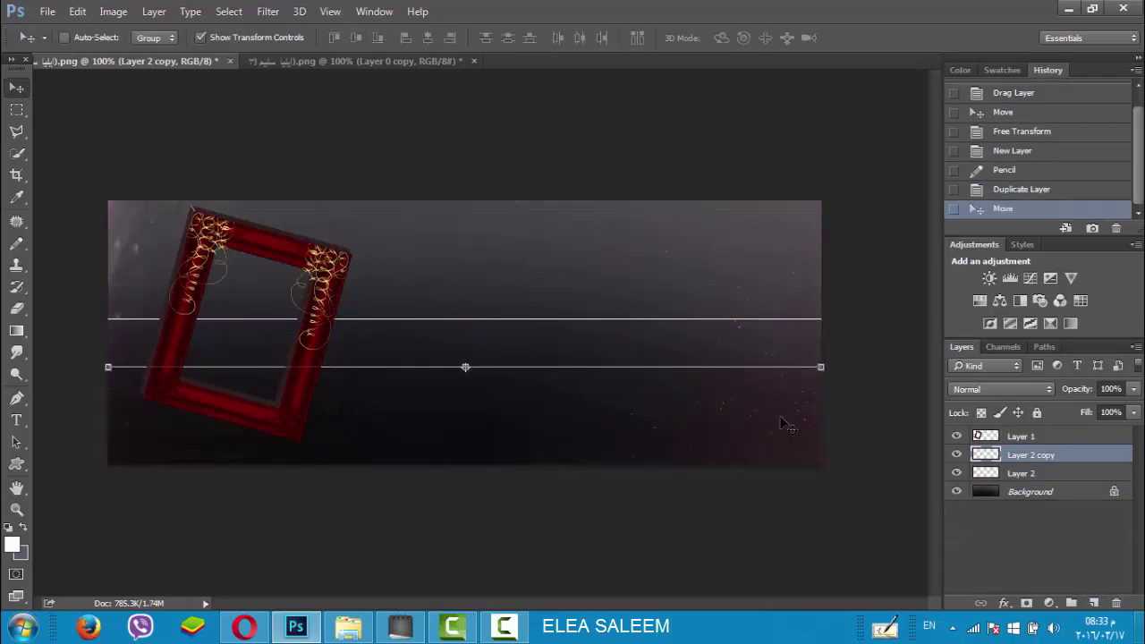
pyautogui.keyDown('shift'); pyautogui.click(1040, 477); pyautogui.keyUp('shift')
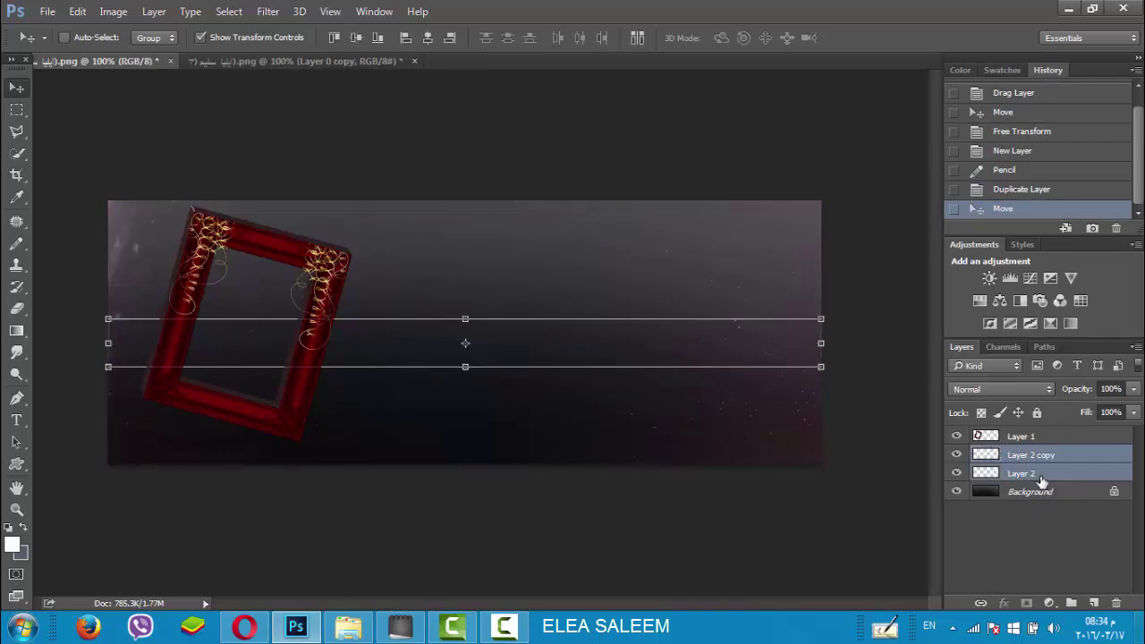
pyautogui.rightClick(1042, 476)
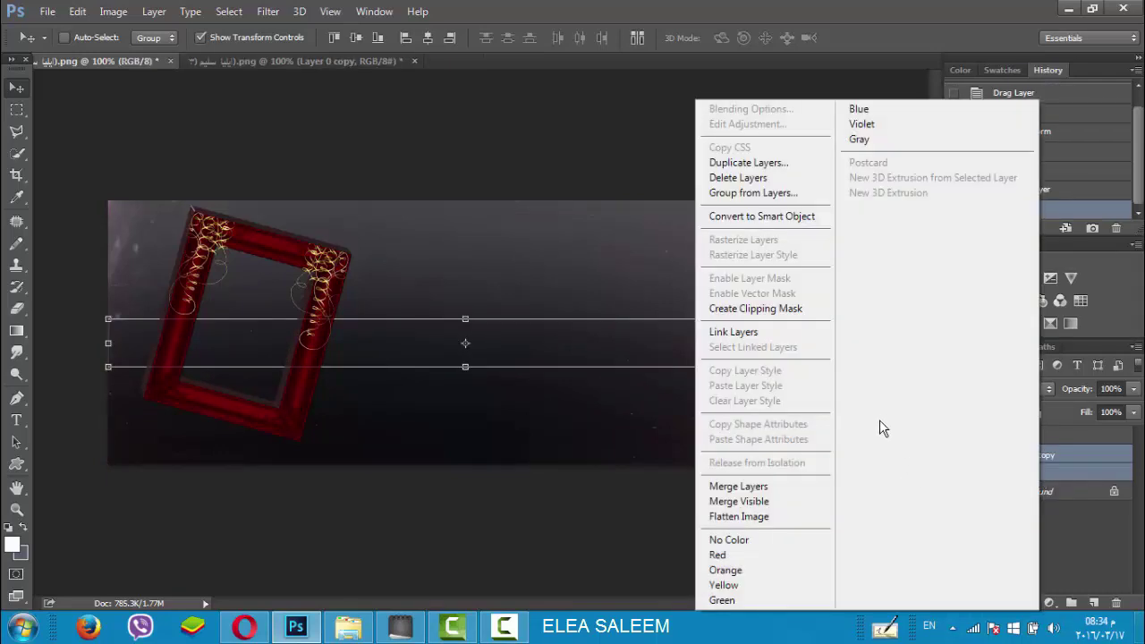
pyautogui.click(761, 486)
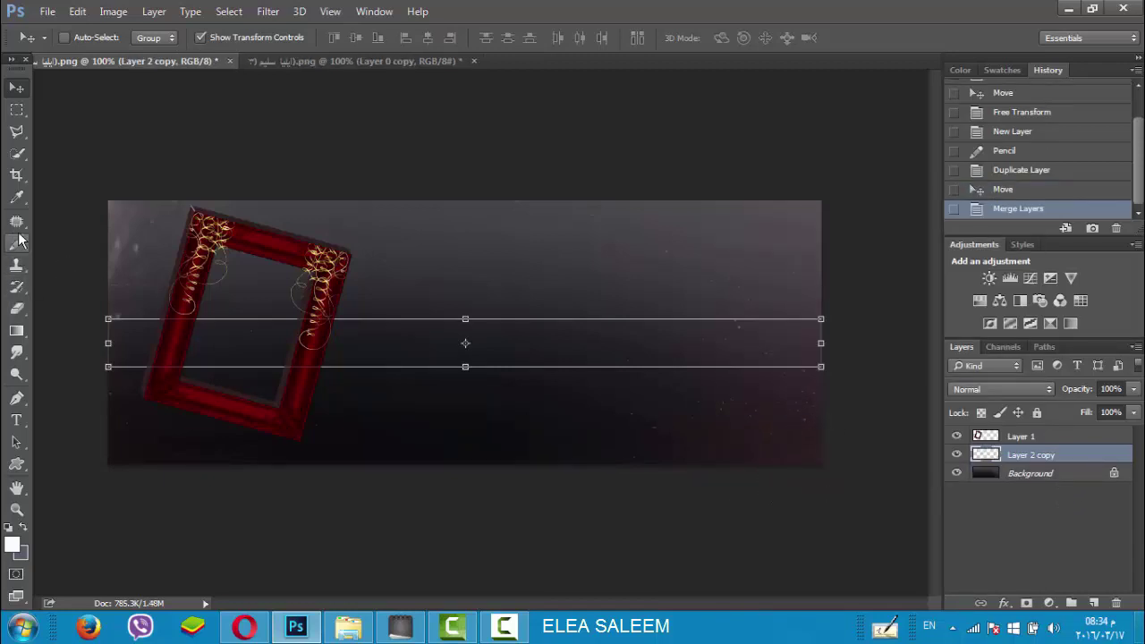
pyautogui.click(18, 311)
# Step: With a 185 px, 0% hardness eraser, erase the lines inside the frame and fade their right ends
pyautogui.click(57, 312)
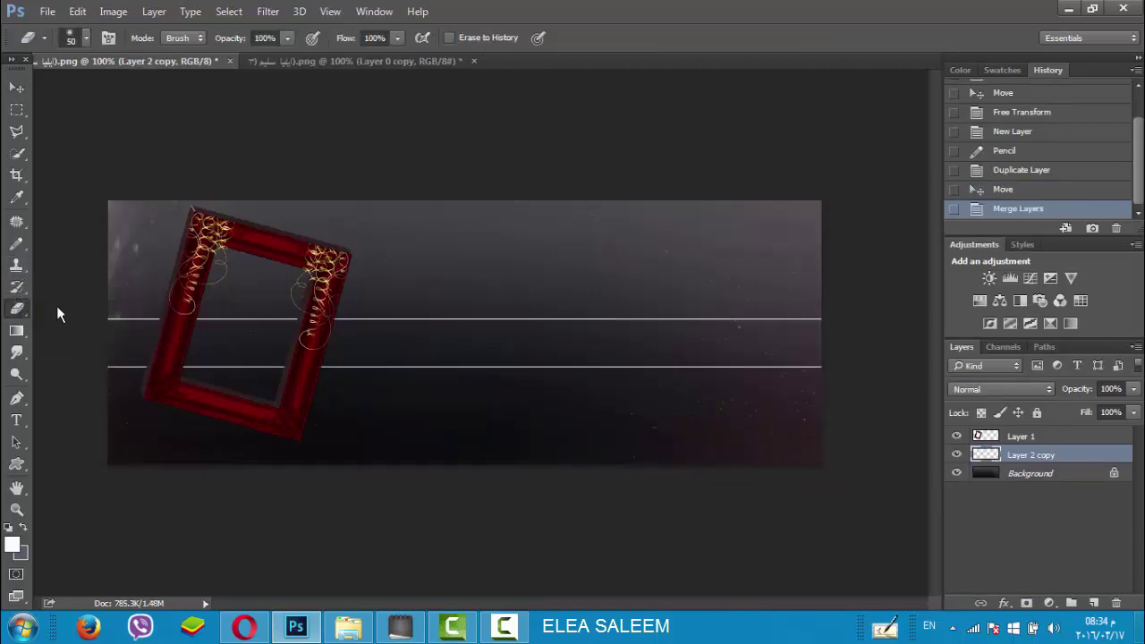
pyautogui.rightClick(756, 359)
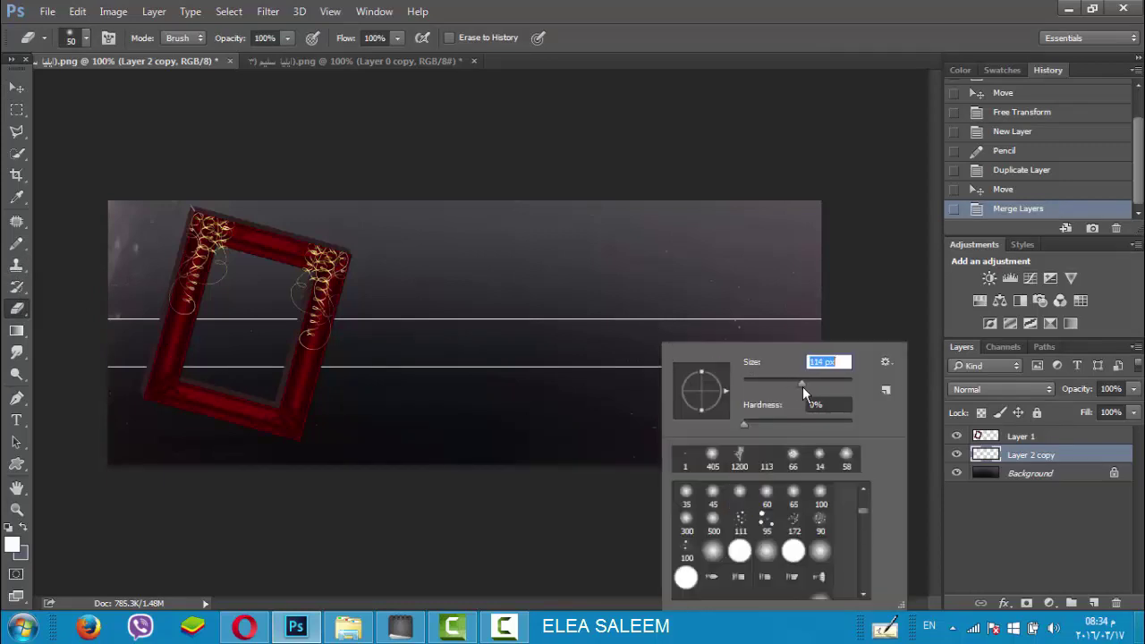
pyautogui.moveTo(808, 386); pyautogui.dragTo(816, 387)
pyautogui.click(238, 325)
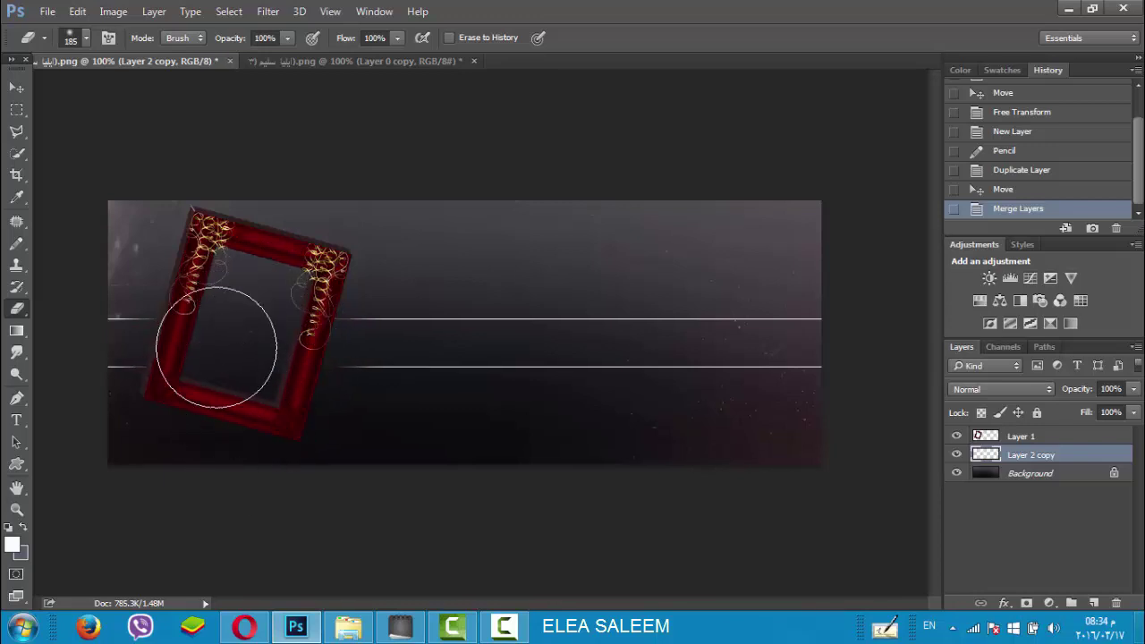
pyautogui.moveTo(204, 370); pyautogui.dragTo(286, 400)
pyautogui.moveTo(811, 320)
pyautogui.mouseDown()
pyautogui.moveTo(805, 363)
pyautogui.moveTo(843, 301)
pyautogui.mouseUp()
pyautogui.moveTo(861, 263); pyautogui.dragTo(894, 277)
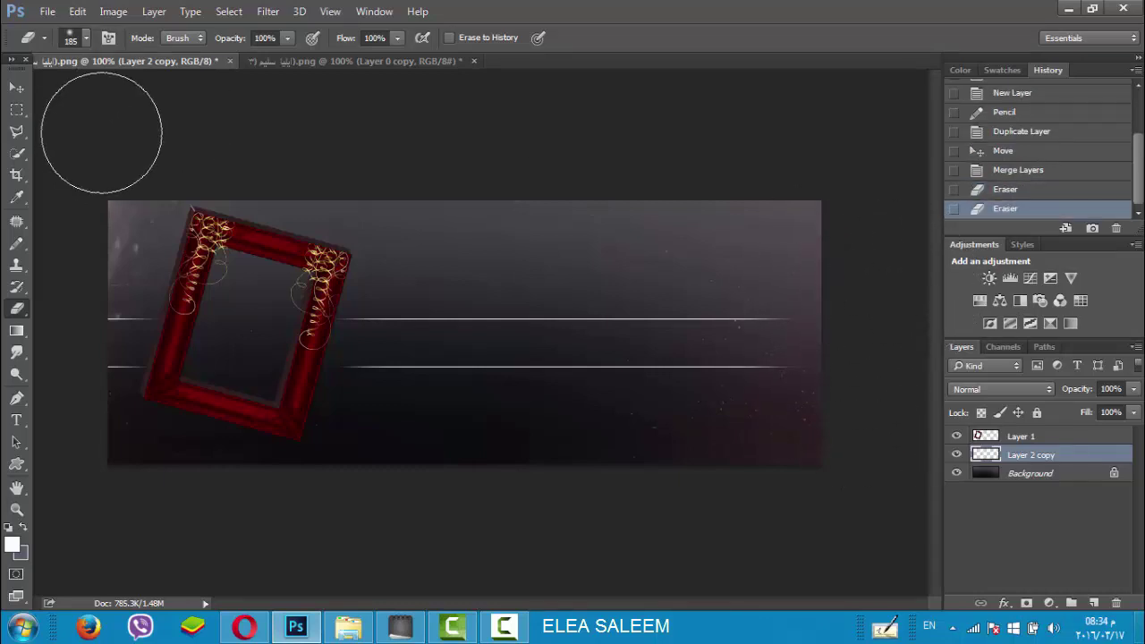
# Step: Copy the grayscale man photo layer into the dark banner
pyautogui.click(47, 11)
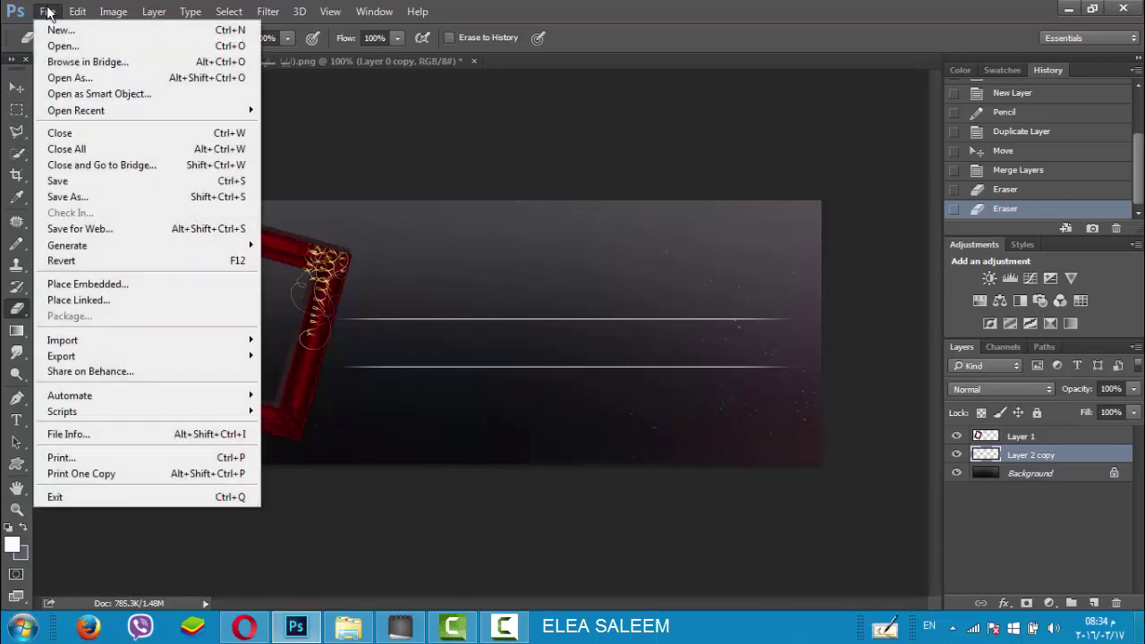
pyautogui.click(378, 65)
pyautogui.moveTo(372, 58); pyautogui.dragTo(236, 199)
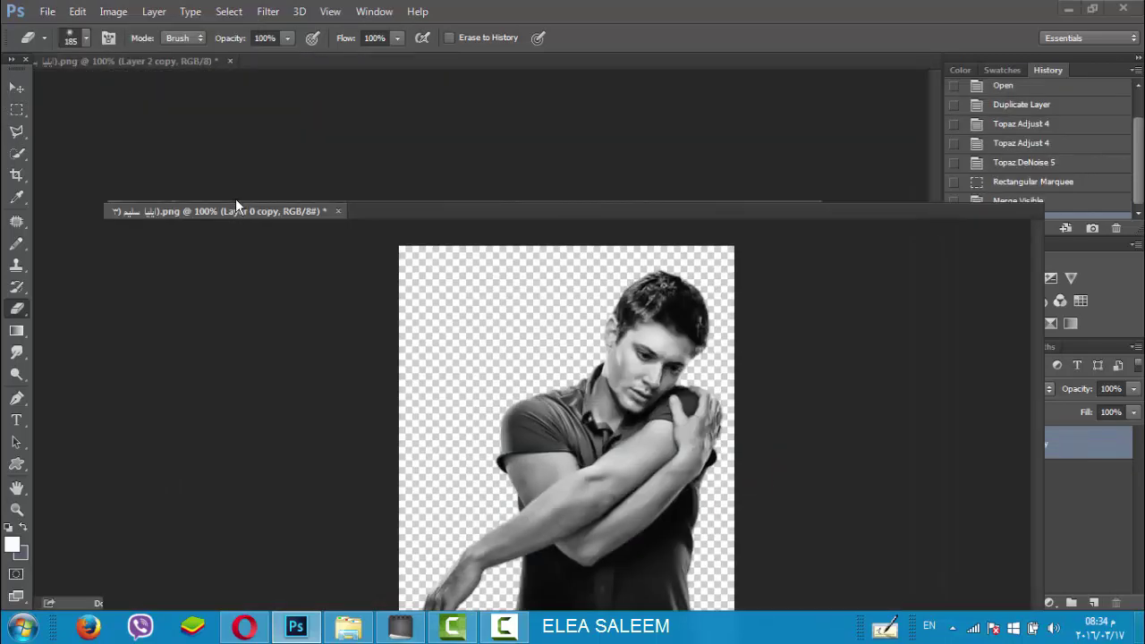
pyautogui.click(16, 86)
pyautogui.moveTo(326, 382); pyautogui.dragTo(636, 348)
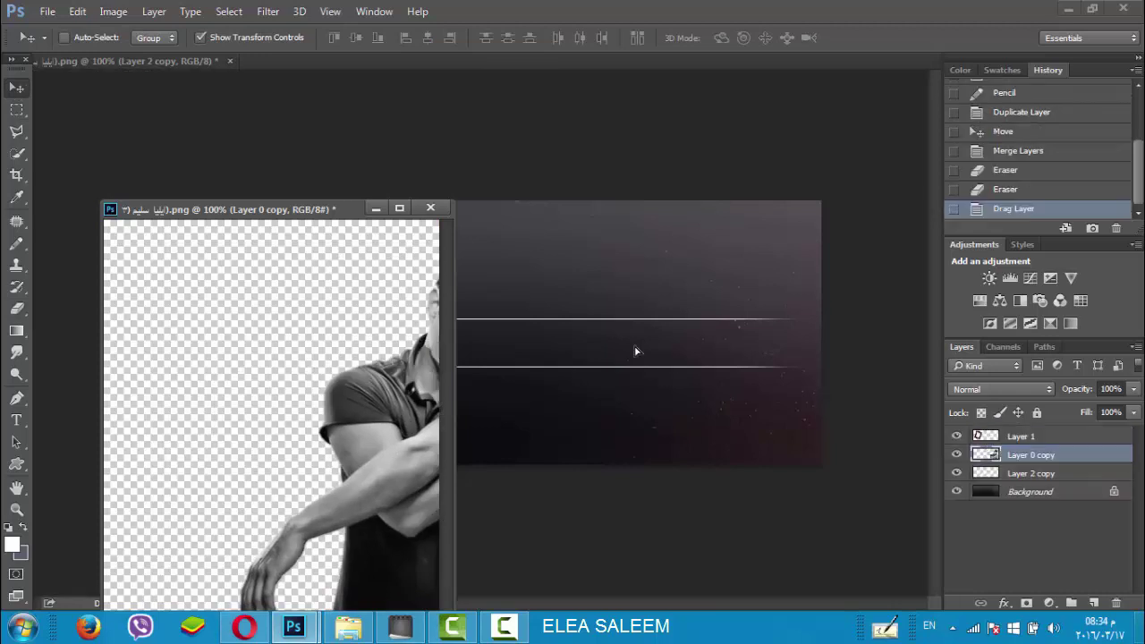
pyautogui.click(522, 245)
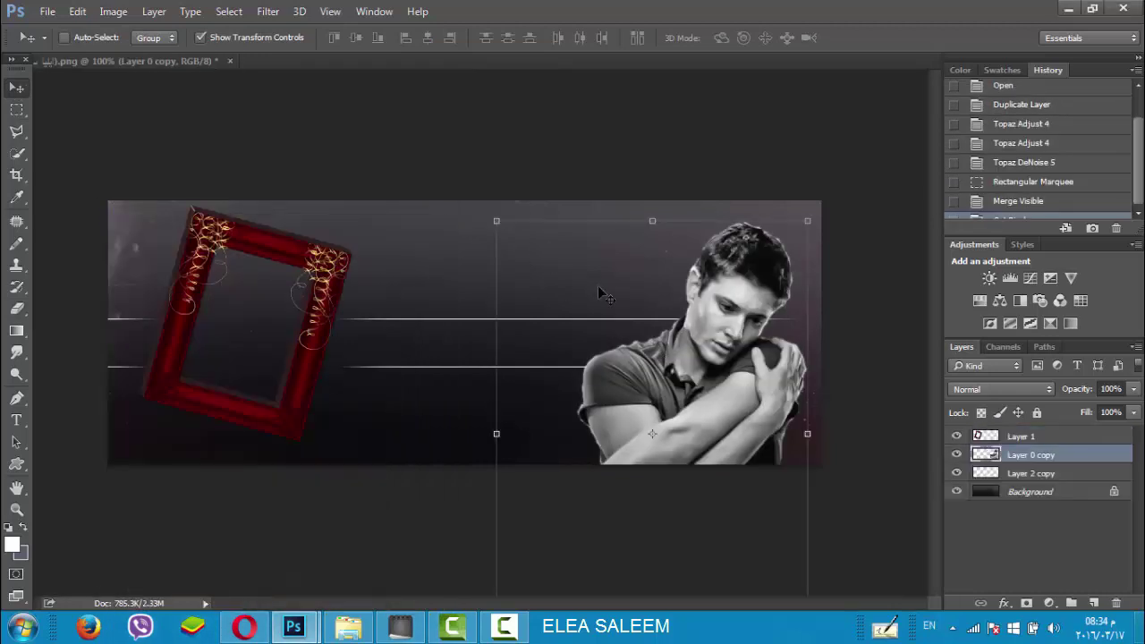
# Step: Scale the man to about 66% and stand him along the banner's right edge
pyautogui.moveTo(498, 223); pyautogui.dragTo(616, 383)
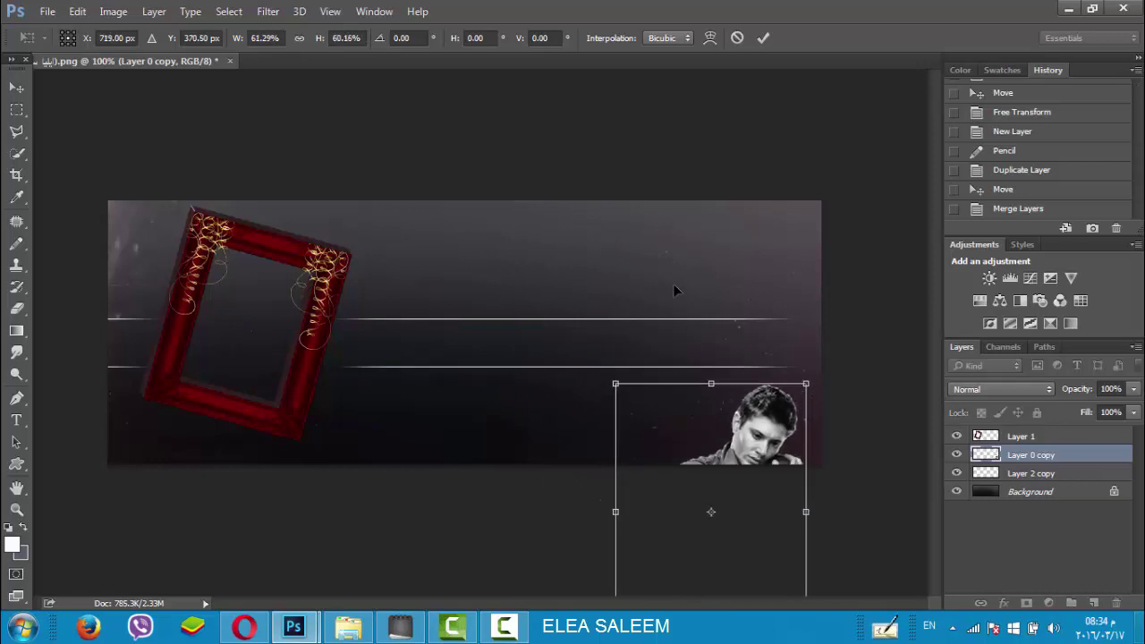
pyautogui.moveTo(711, 437)
pyautogui.mouseDown()
pyautogui.moveTo(713, 268)
pyautogui.moveTo(734, 269)
pyautogui.mouseUp()
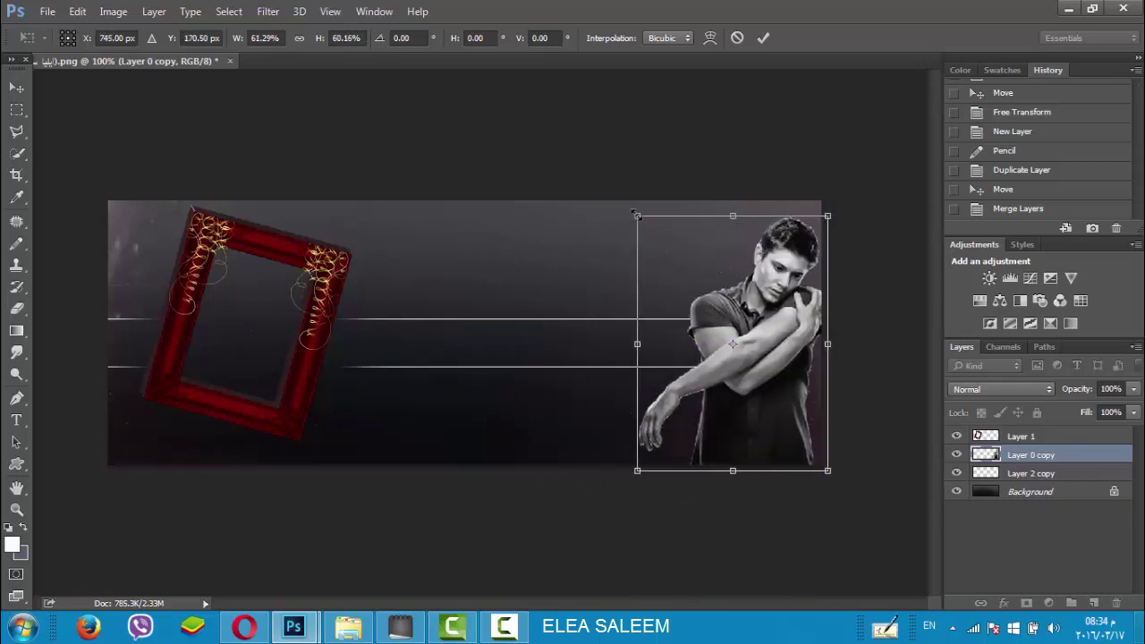
pyautogui.moveTo(622, 196); pyautogui.dragTo(617, 191)
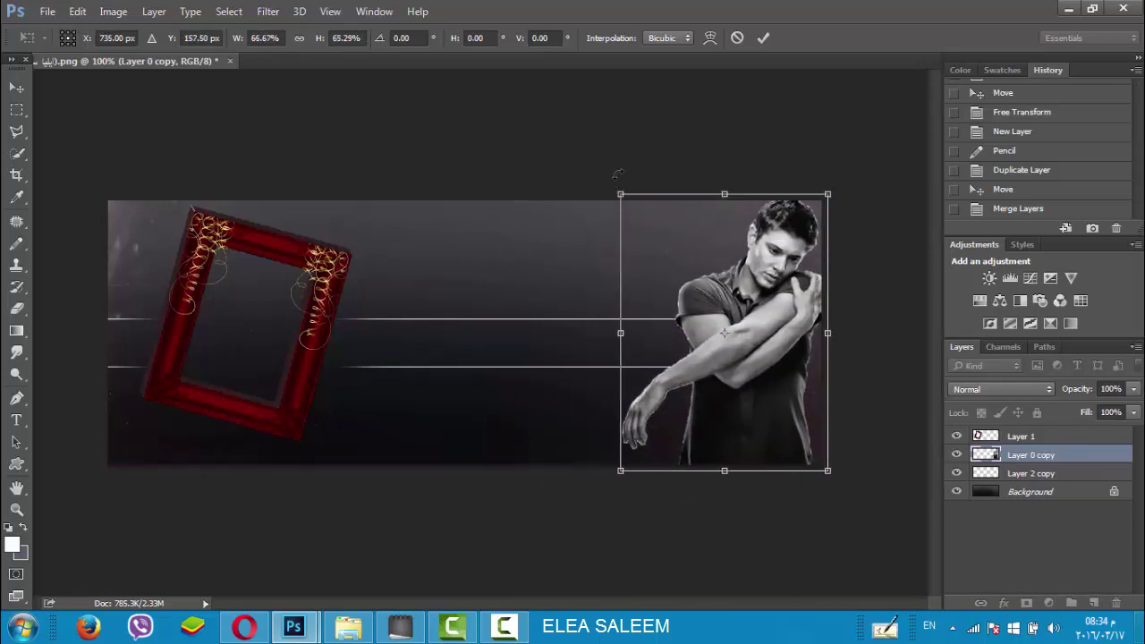
pyautogui.click(762, 38)
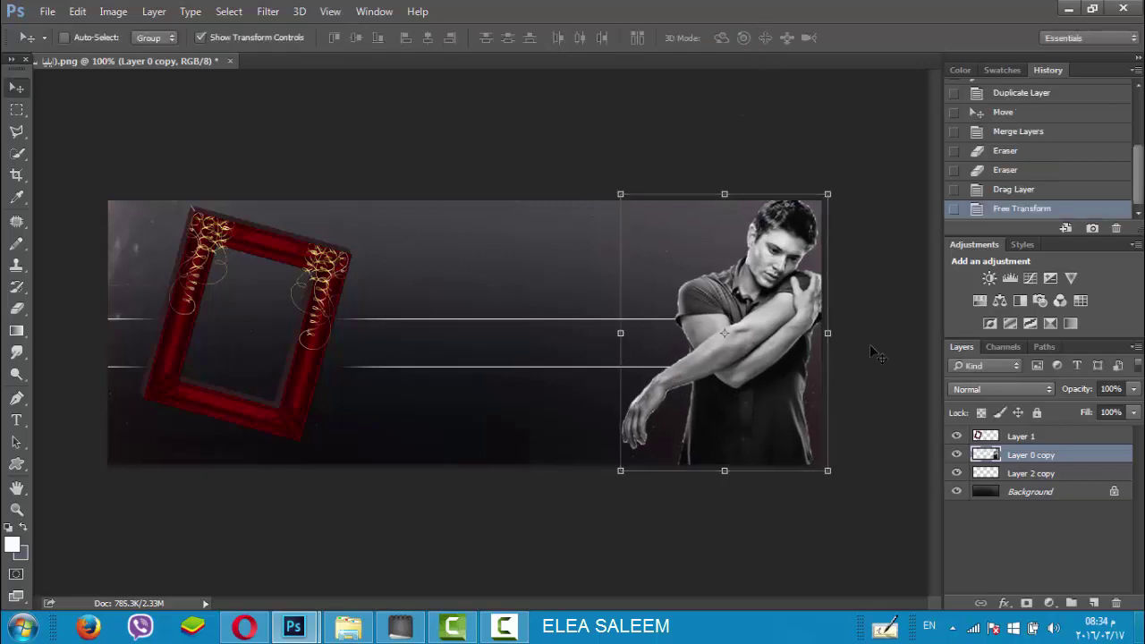
pyautogui.click(1029, 474)
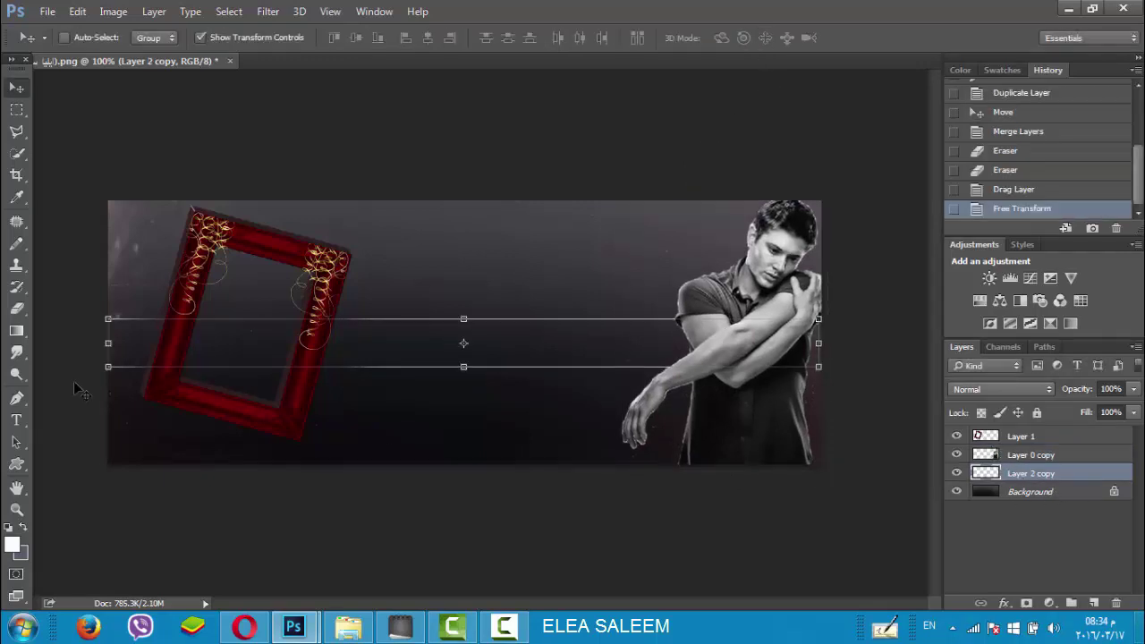
# Step: Erase the white lines where they meet the man, then rescale him to about 97% and nudge him down
pyautogui.click(27, 308)
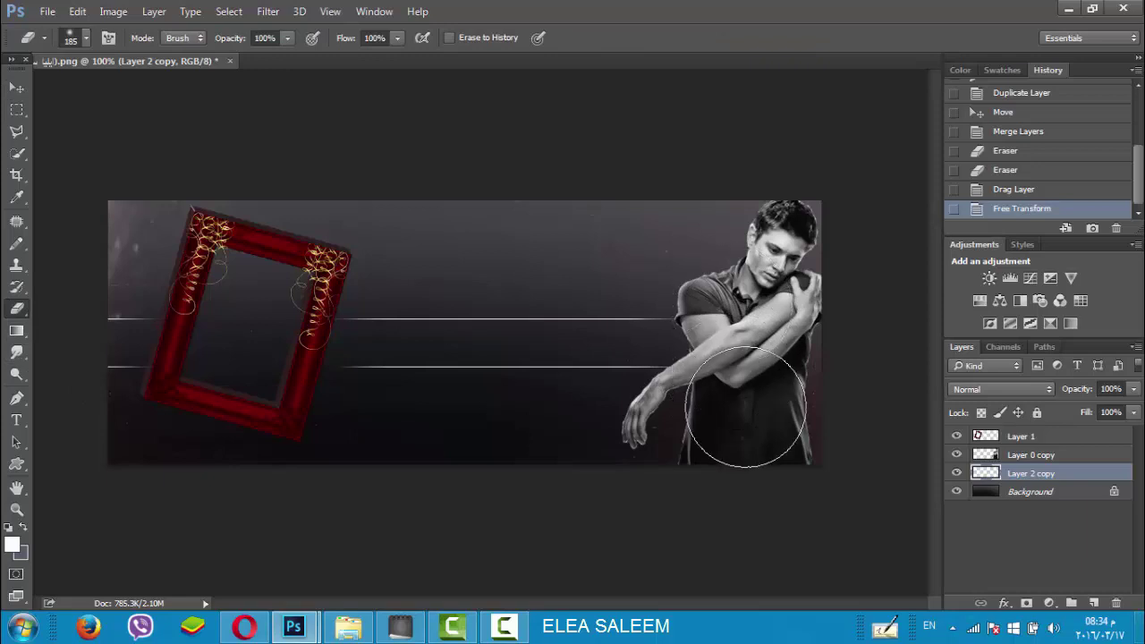
pyautogui.moveTo(746, 407); pyautogui.dragTo(857, 429)
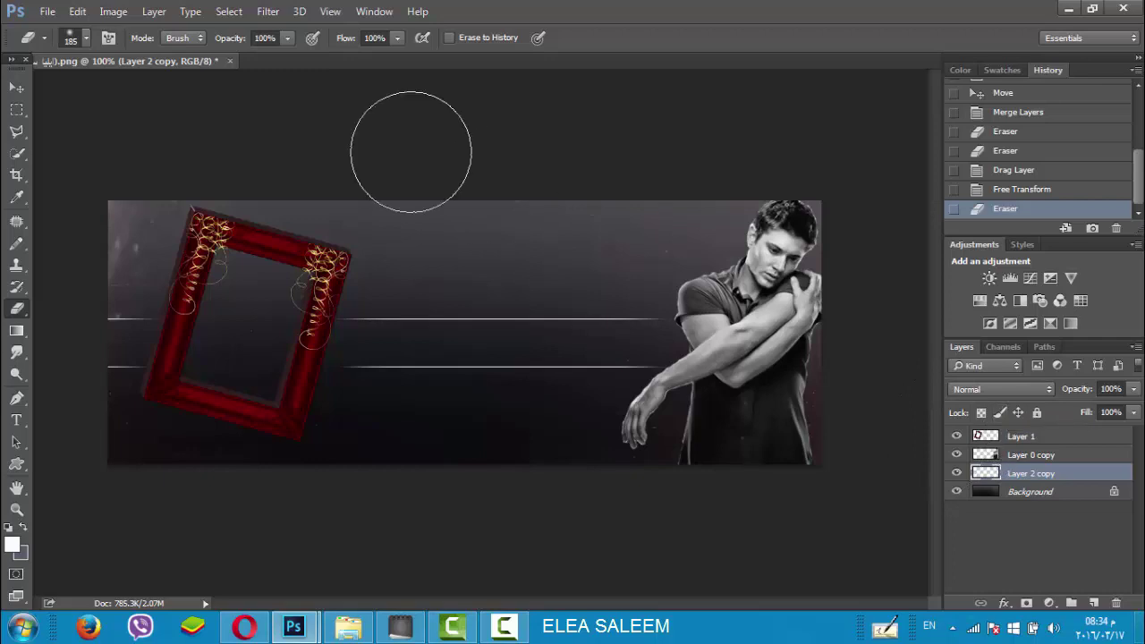
pyautogui.click(27, 91)
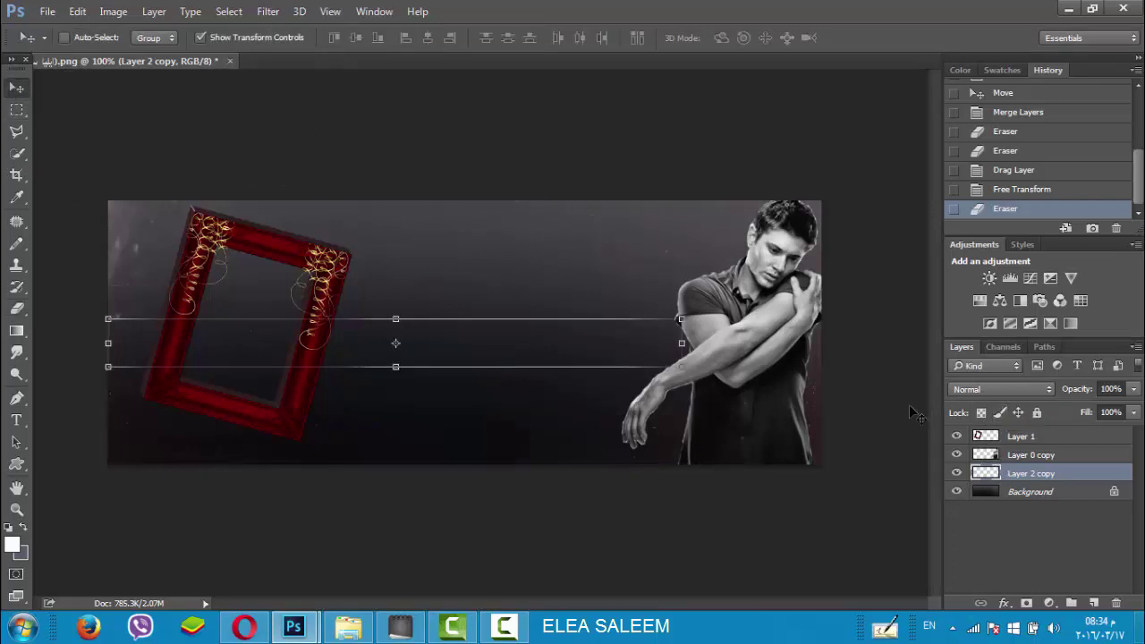
pyautogui.click(1002, 456)
pyautogui.moveTo(827, 195); pyautogui.dragTo(821, 202)
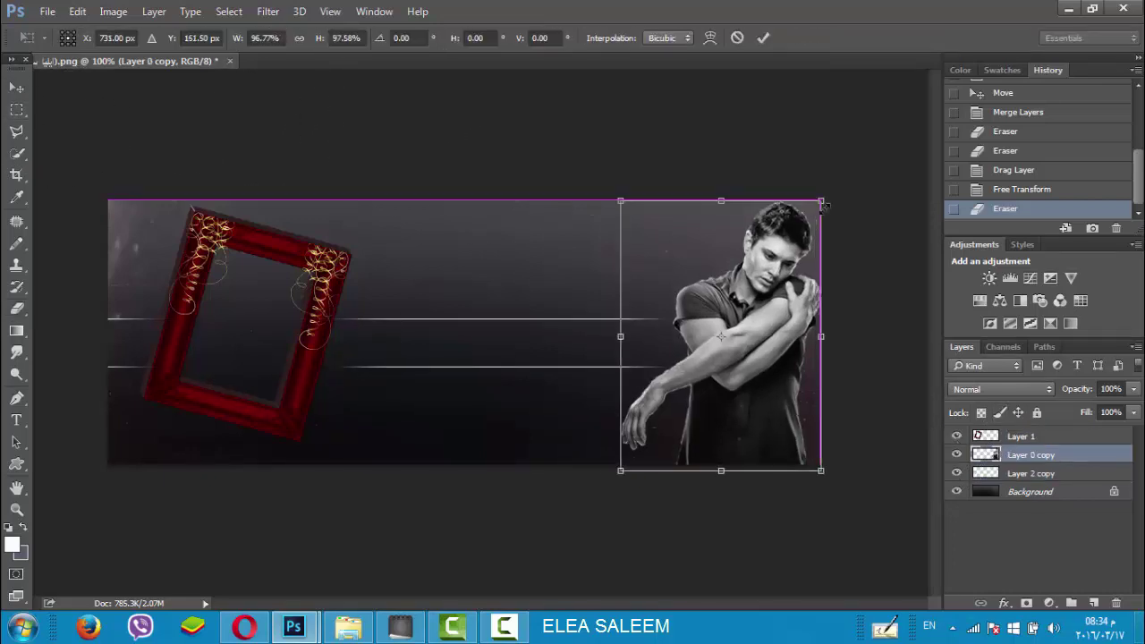
pyautogui.moveTo(791, 287); pyautogui.dragTo(791, 291)
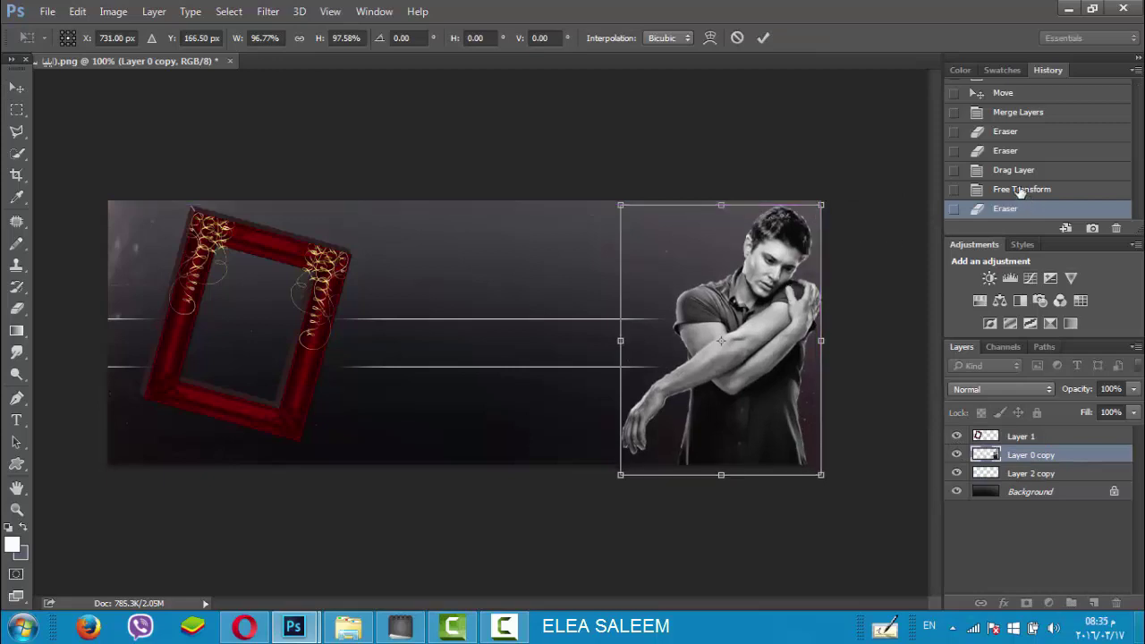
# Step: Commit the man's resize, then duplicate him and scale the copy into the red frame
pyautogui.press('Return')
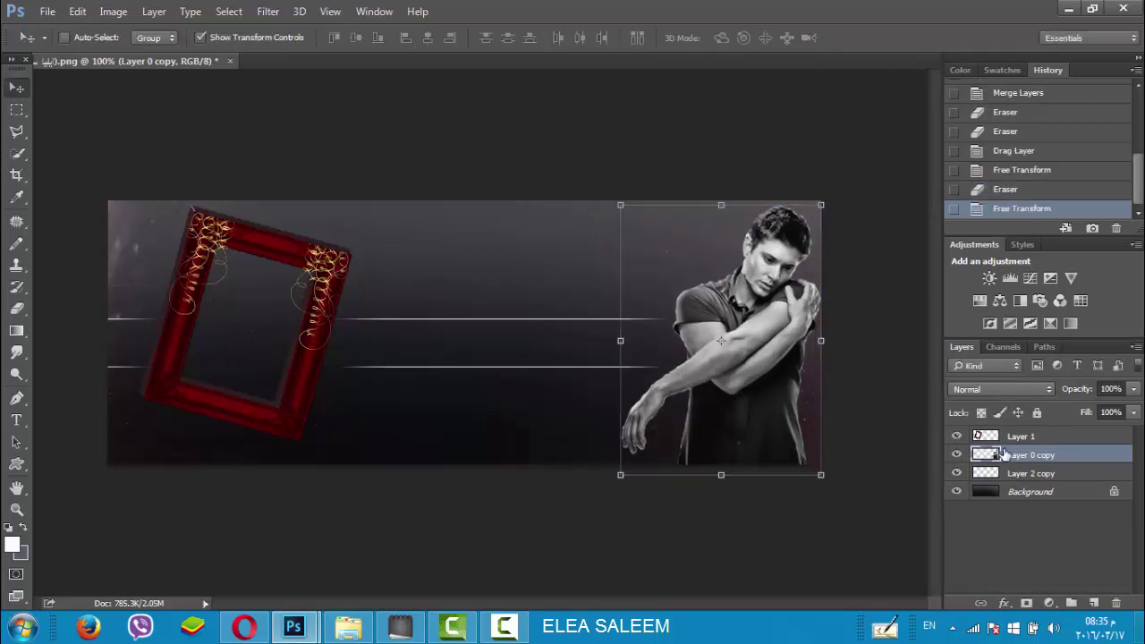
pyautogui.moveTo(988, 456); pyautogui.dragTo(1092, 602)
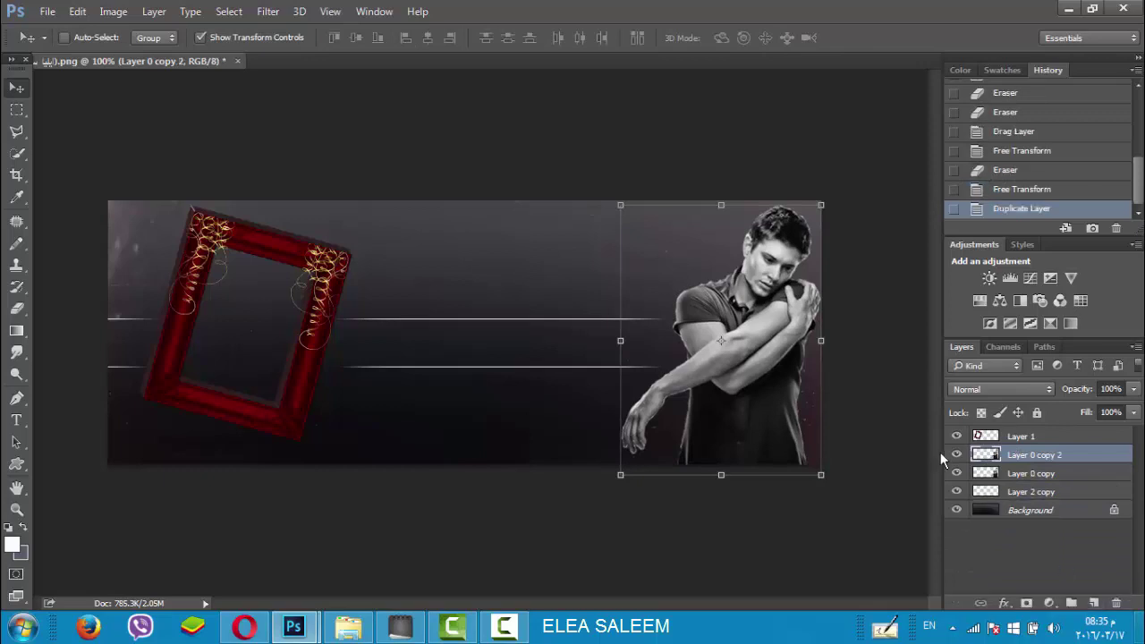
pyautogui.moveTo(729, 431)
pyautogui.mouseDown()
pyautogui.moveTo(274, 458)
pyautogui.moveTo(295, 458)
pyautogui.mouseUp()
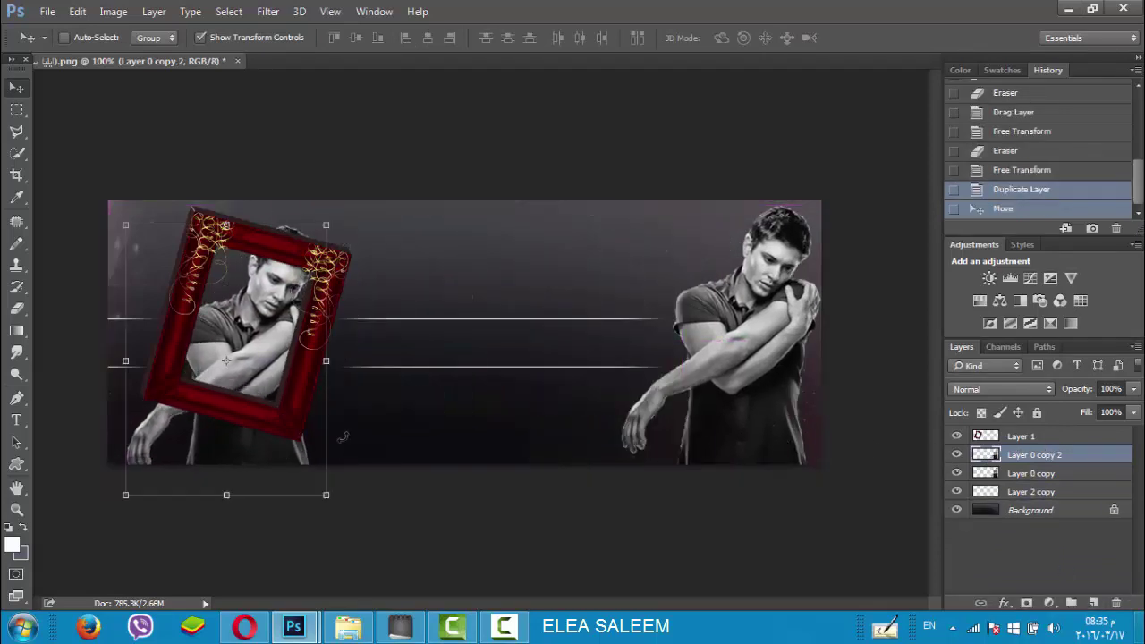
pyautogui.moveTo(332, 494)
pyautogui.mouseDown()
pyautogui.moveTo(304, 454)
pyautogui.moveTo(288, 465)
pyautogui.mouseUp()
pyautogui.moveTo(120, 246); pyautogui.dragTo(73, 186)
pyautogui.moveTo(221, 299)
pyautogui.mouseDown()
pyautogui.moveTo(234, 338)
pyautogui.moveTo(223, 329)
pyautogui.mouseUp()
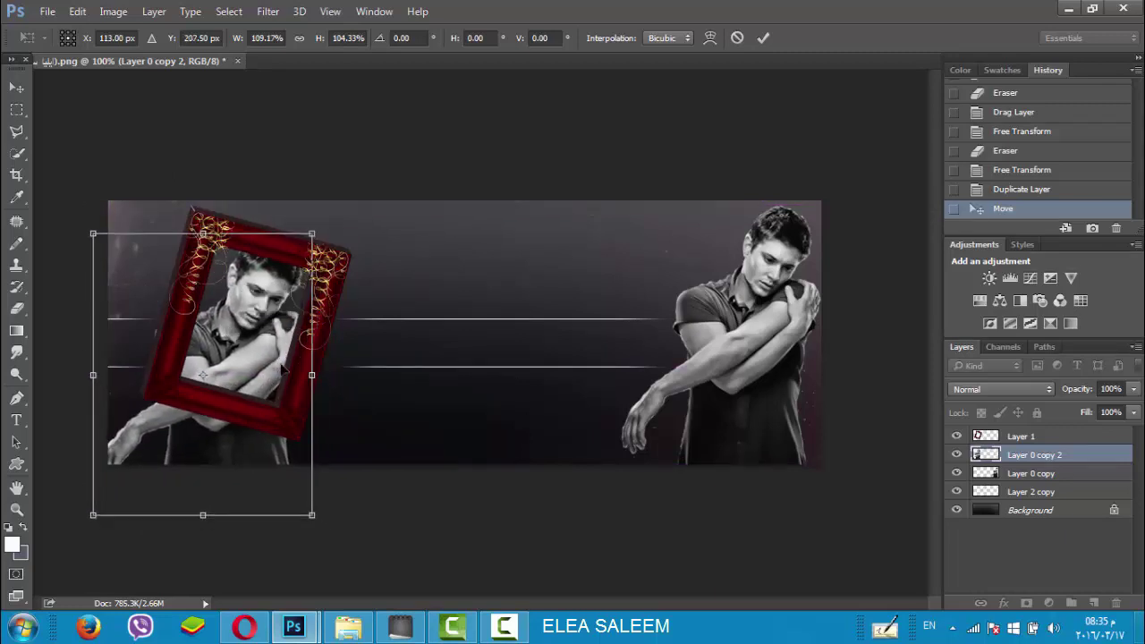
pyautogui.moveTo(93, 235); pyautogui.dragTo(108, 239)
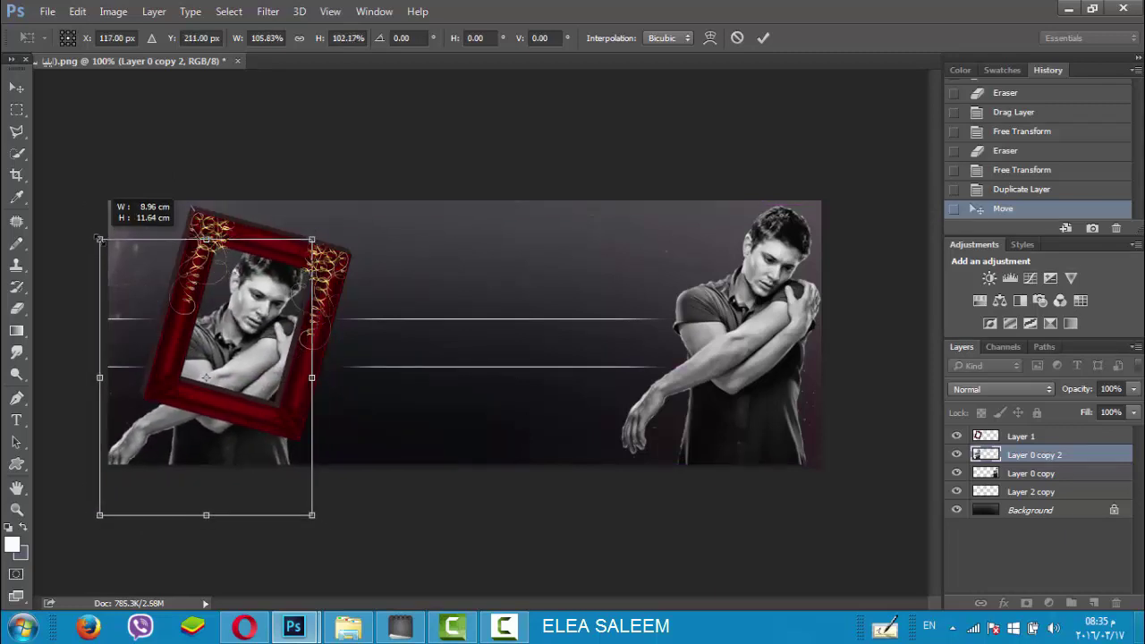
# Step: Flip the framed copy horizontally and back, then fit it inside the frame at about 94%
pyautogui.rightClick(264, 332)
pyautogui.click(299, 546)
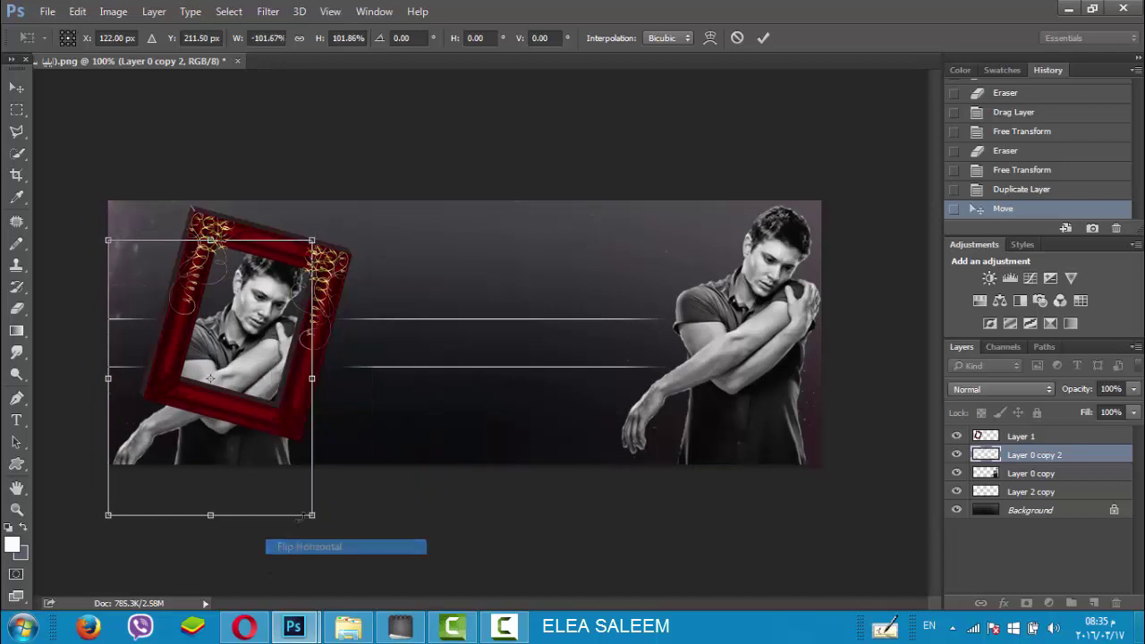
pyautogui.moveTo(264, 370); pyautogui.dragTo(340, 377)
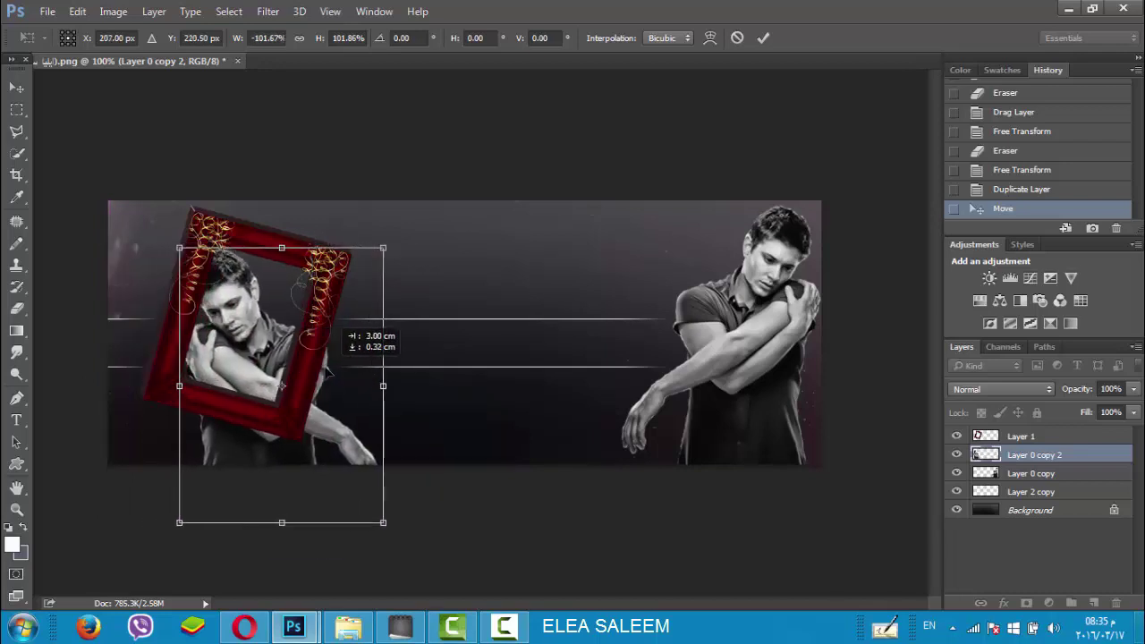
pyautogui.rightClick(309, 367)
pyautogui.click(350, 583)
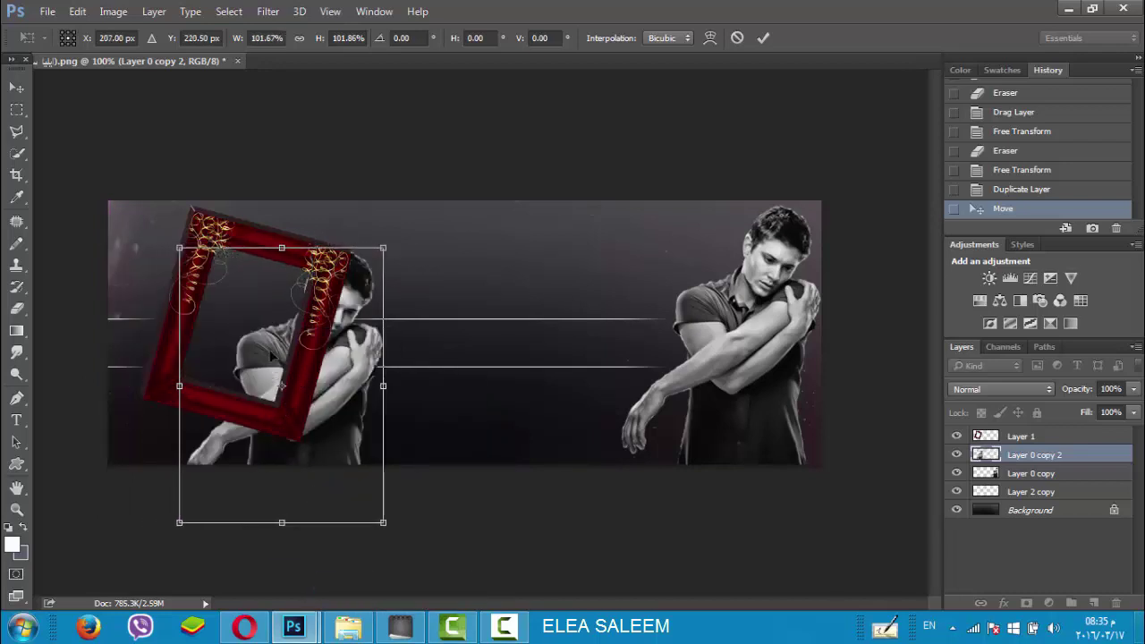
pyautogui.moveTo(272, 349); pyautogui.dragTo(205, 339)
pyautogui.moveTo(325, 514); pyautogui.dragTo(317, 492)
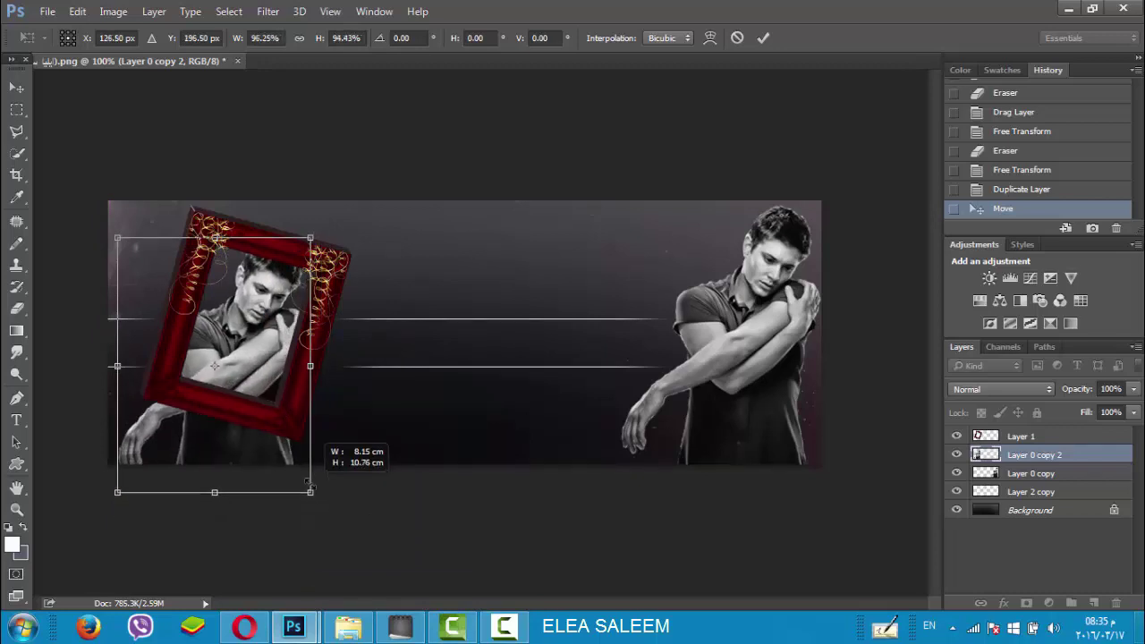
pyautogui.click(772, 38)
pyautogui.click(16, 307)
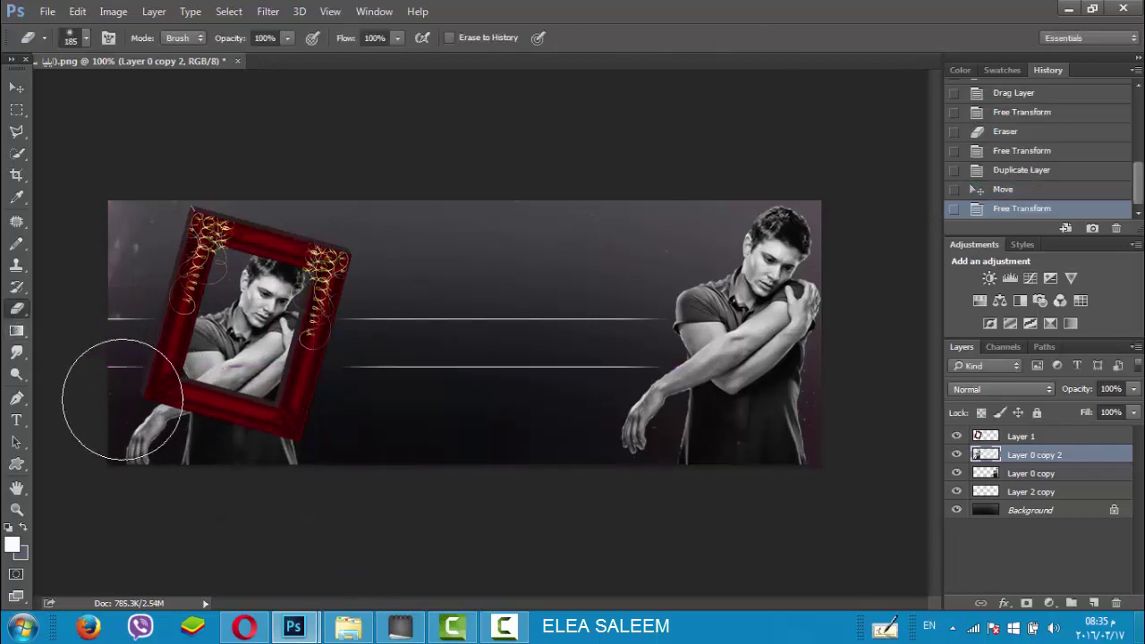
# Step: Erase the framed copy's arm and body spilling outside the red frame with a 185 px soft eraser
pyautogui.rightClick(126, 447)
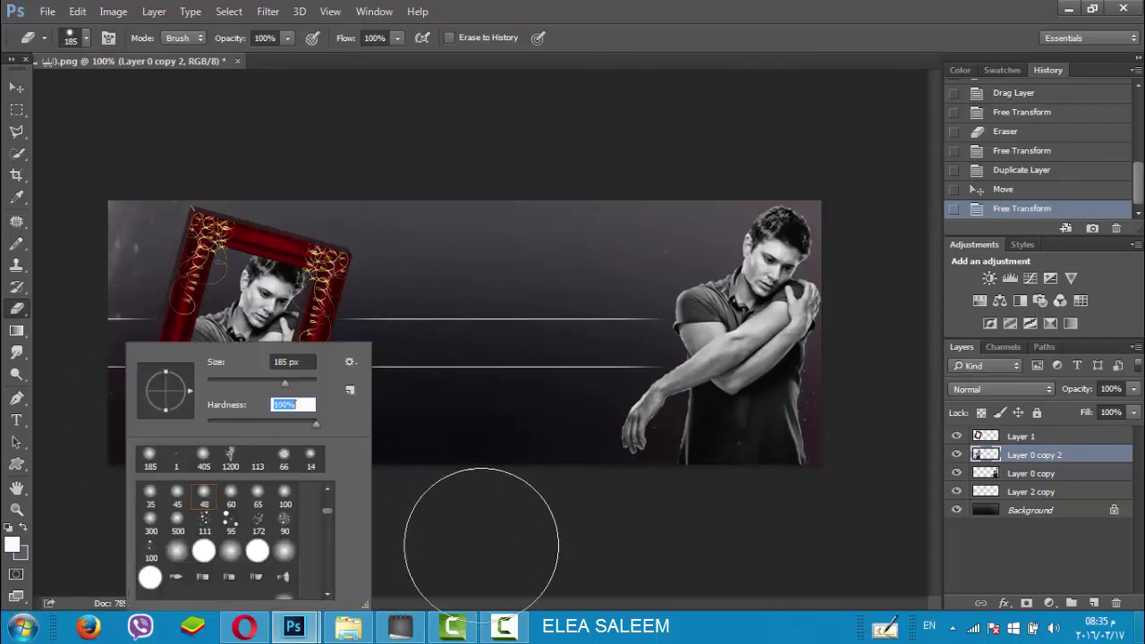
pyautogui.moveTo(268, 447); pyautogui.dragTo(199, 477)
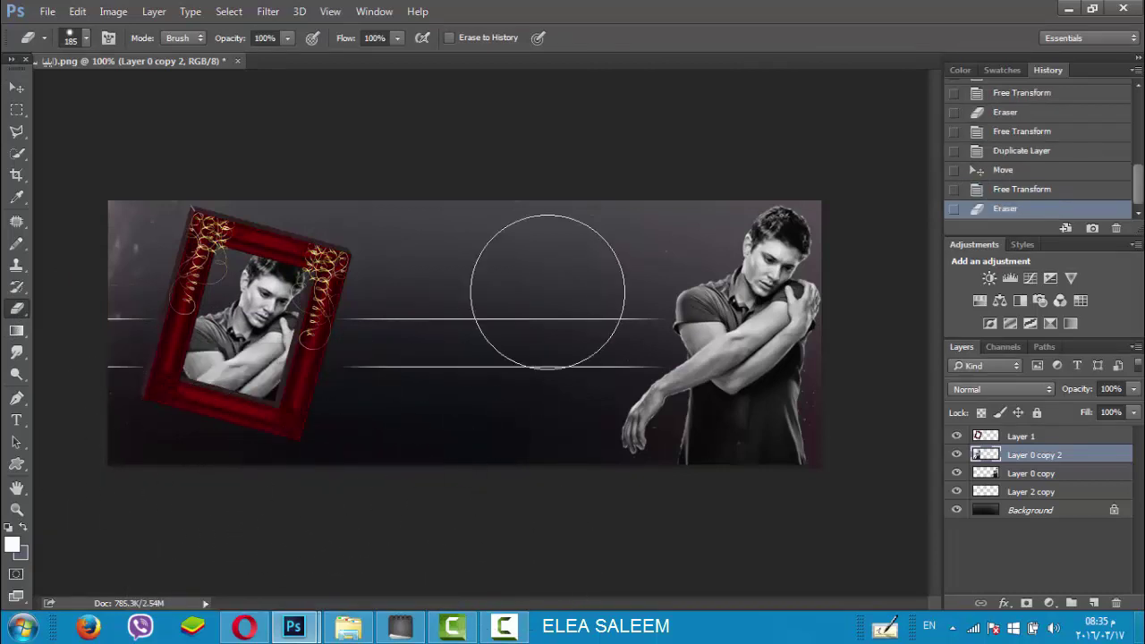
pyautogui.moveTo(547, 292); pyautogui.dragTo(408, 224)
pyautogui.moveTo(296, 149); pyautogui.dragTo(55, 218)
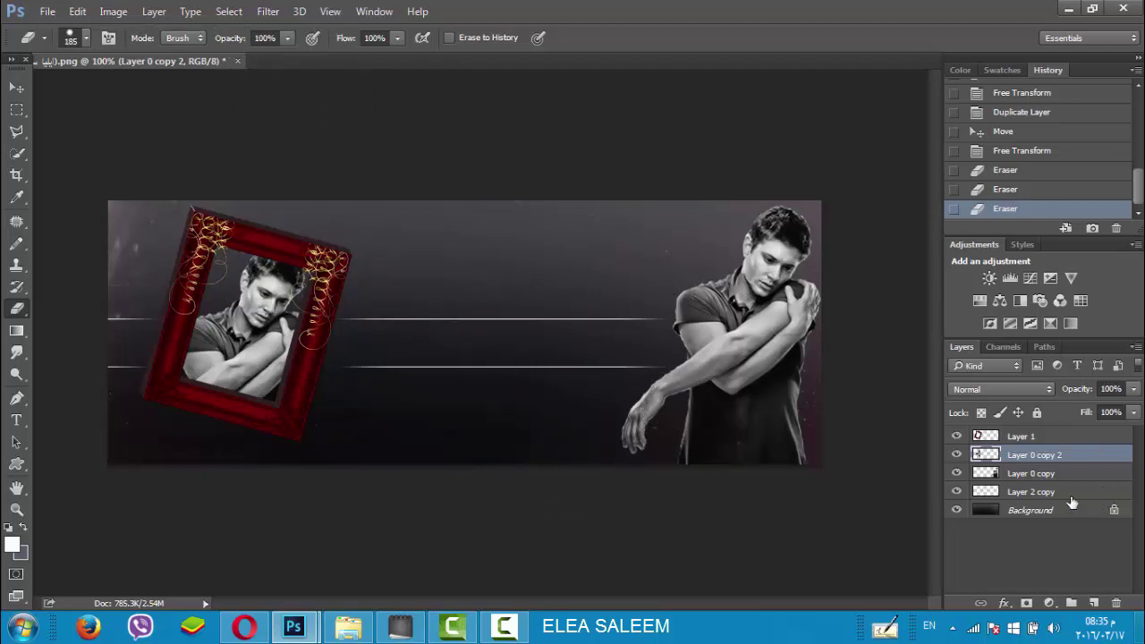
# Step: Duplicate the right-side man and move the copy to mid-banner, just above Background
pyautogui.click(1000, 479)
pyautogui.moveTo(1013, 481); pyautogui.dragTo(1093, 603)
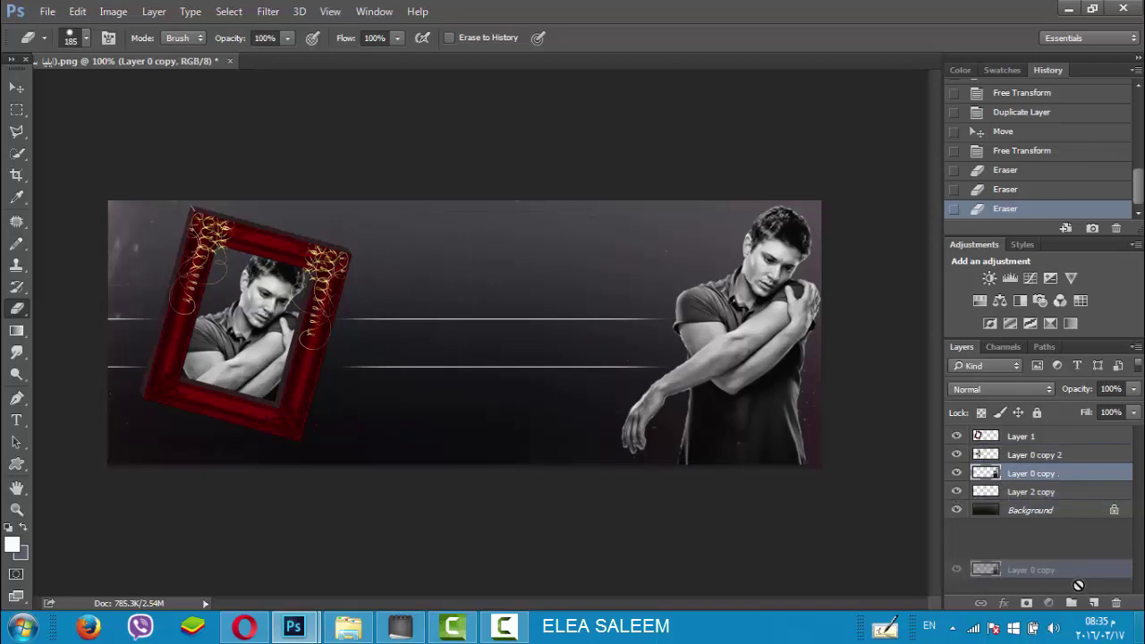
pyautogui.click(16, 87)
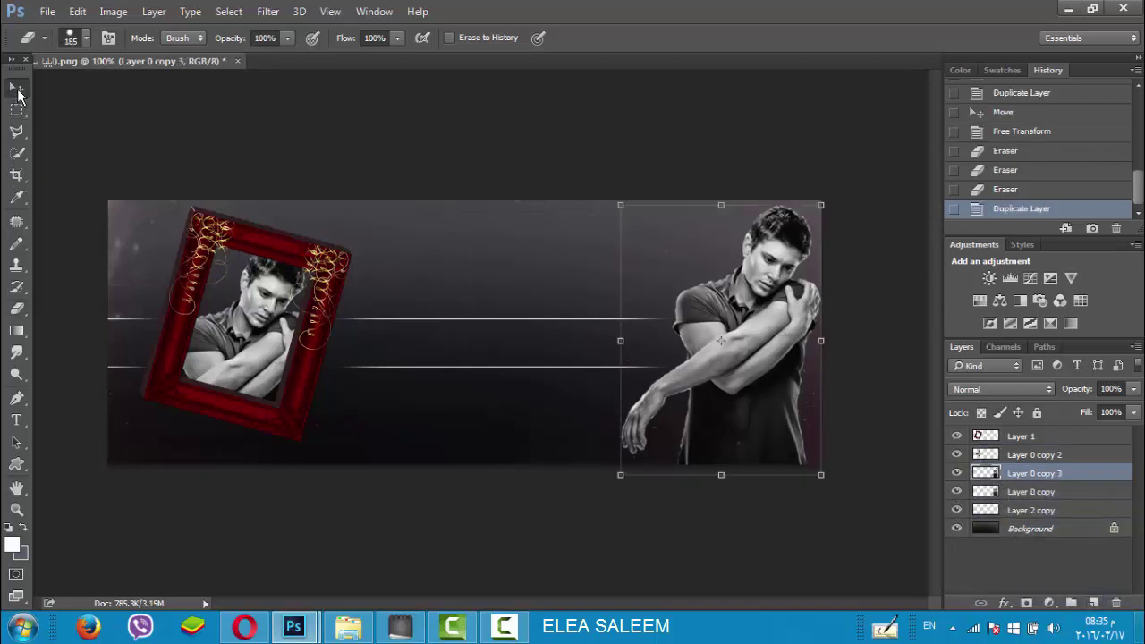
pyautogui.moveTo(721, 408); pyautogui.dragTo(520, 426)
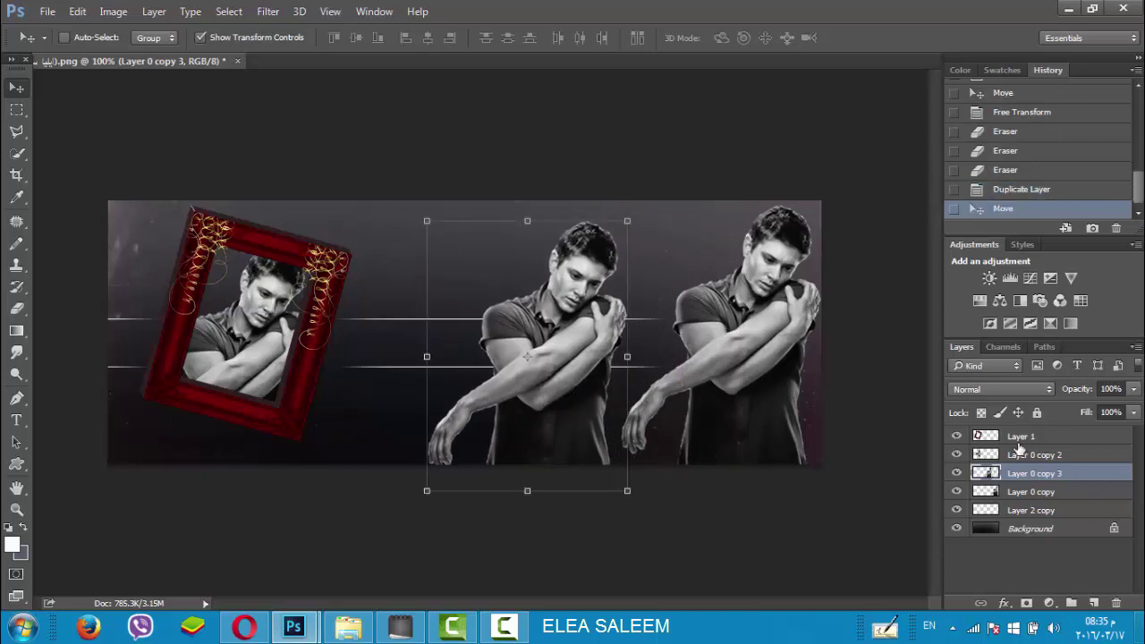
pyautogui.moveTo(1009, 475); pyautogui.dragTo(1010, 518)
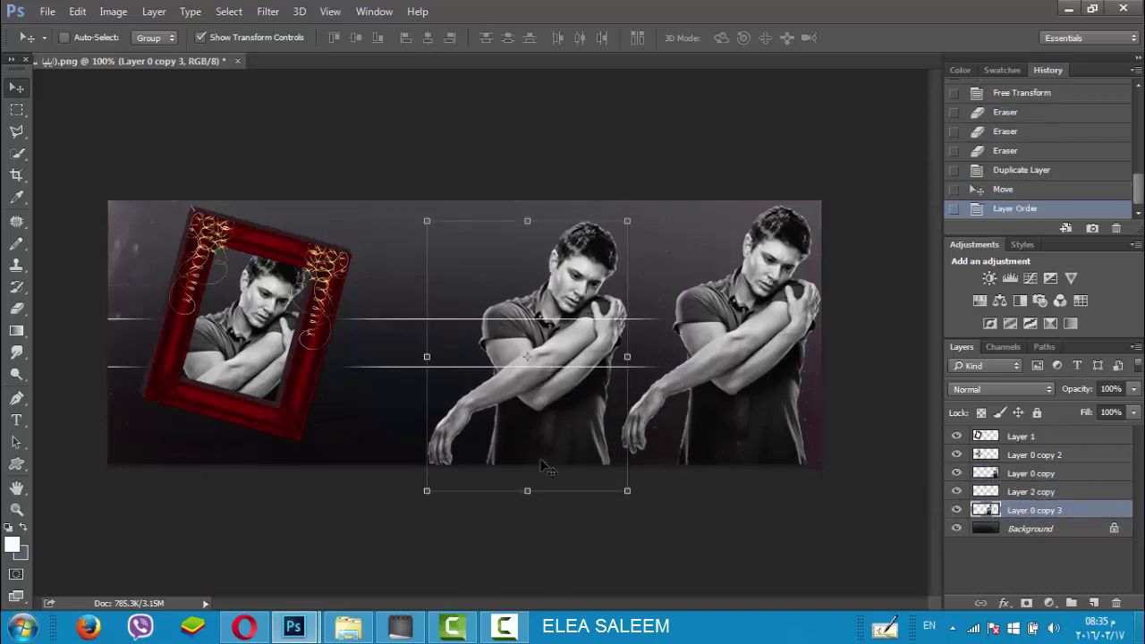
# Step: Shrink the new copy to about 50% and set it between the two white lines
pyautogui.moveTo(542, 467); pyautogui.dragTo(568, 534)
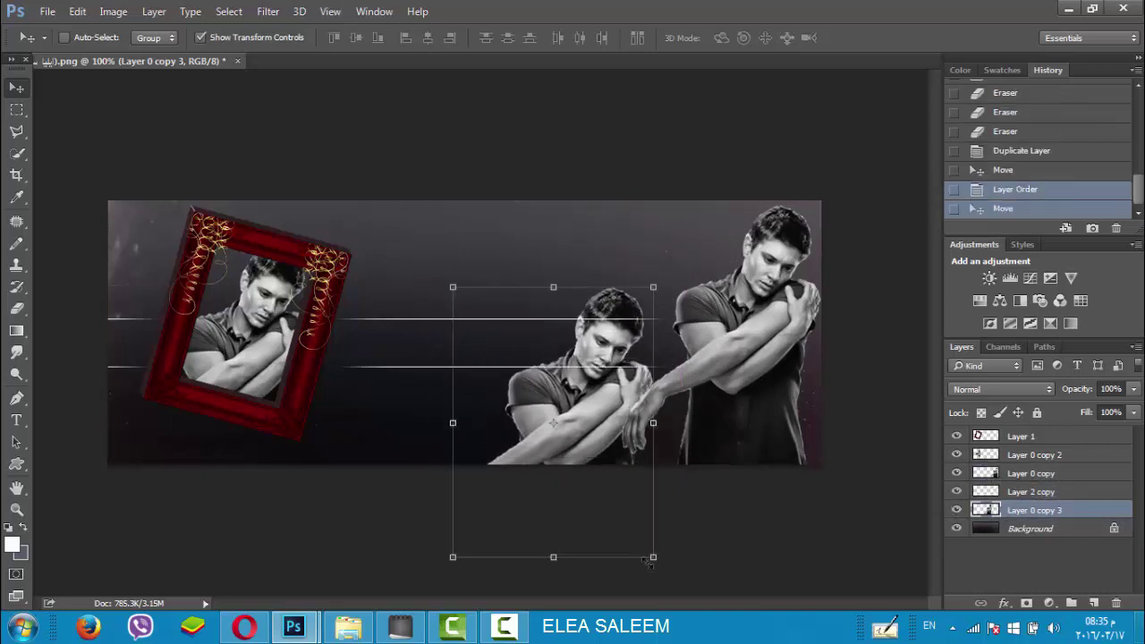
pyautogui.moveTo(652, 558)
pyautogui.mouseDown()
pyautogui.moveTo(576, 449)
pyautogui.moveTo(604, 465)
pyautogui.moveTo(598, 441)
pyautogui.mouseUp()
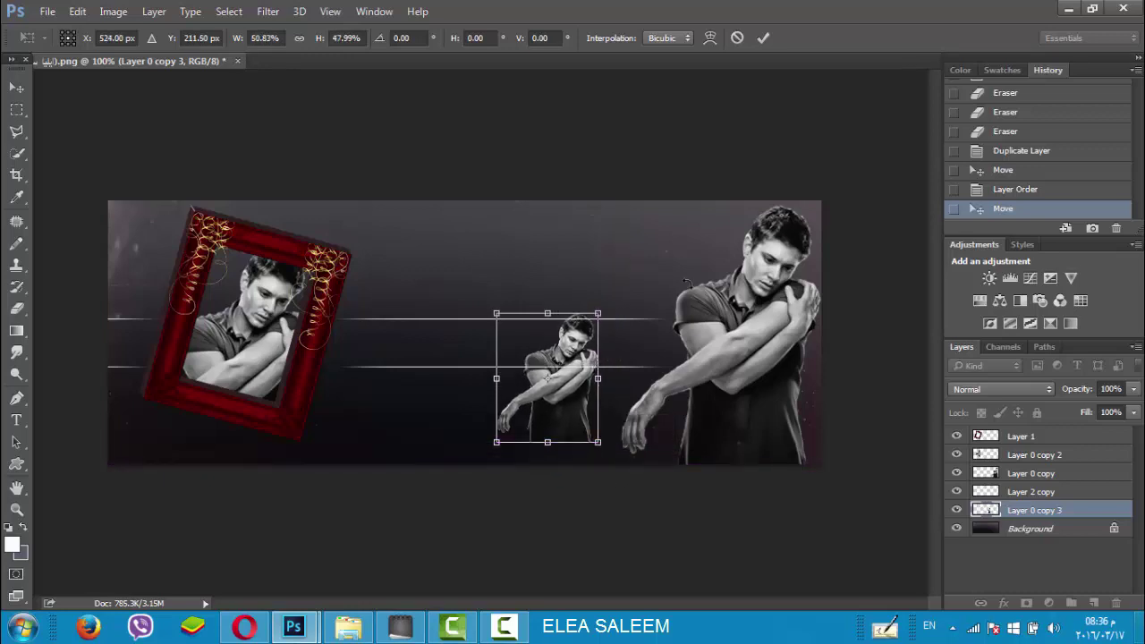
pyautogui.moveTo(601, 310); pyautogui.dragTo(596, 319)
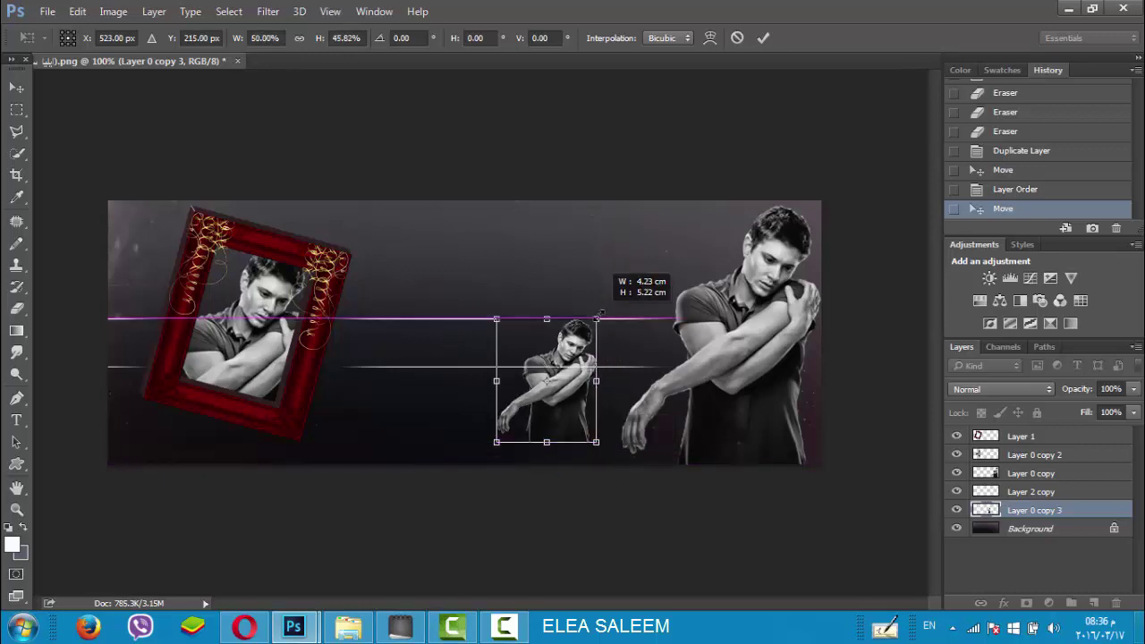
pyautogui.click(761, 37)
# Step: Erase the small figure's lower body so its head and shoulders rest on the lower line
pyautogui.click(16, 308)
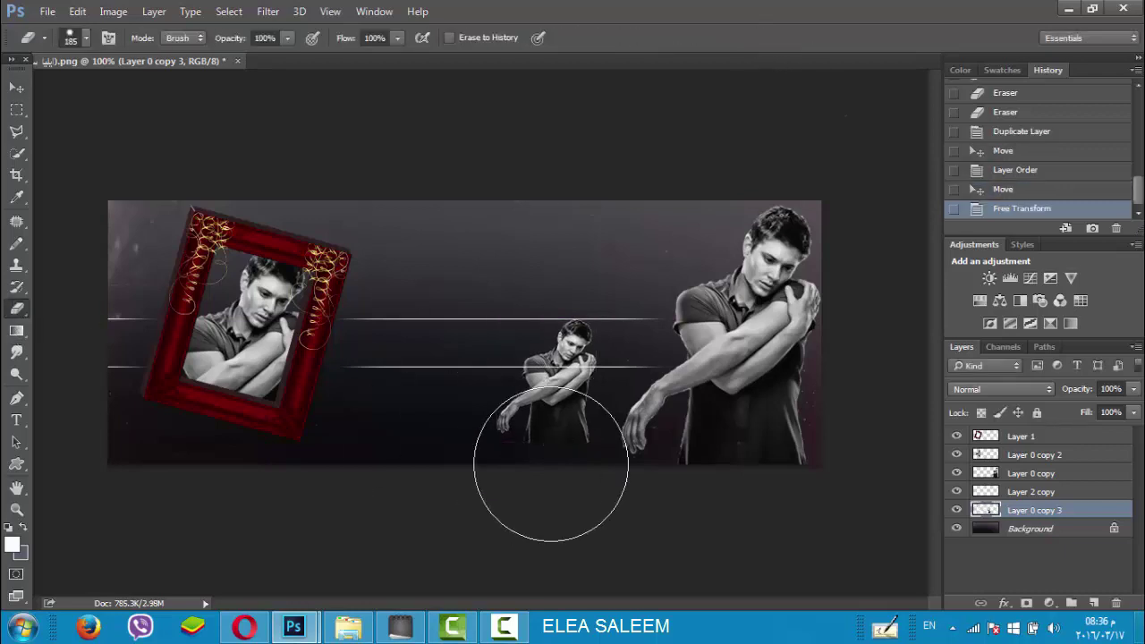
pyautogui.moveTo(536, 483); pyautogui.dragTo(555, 494)
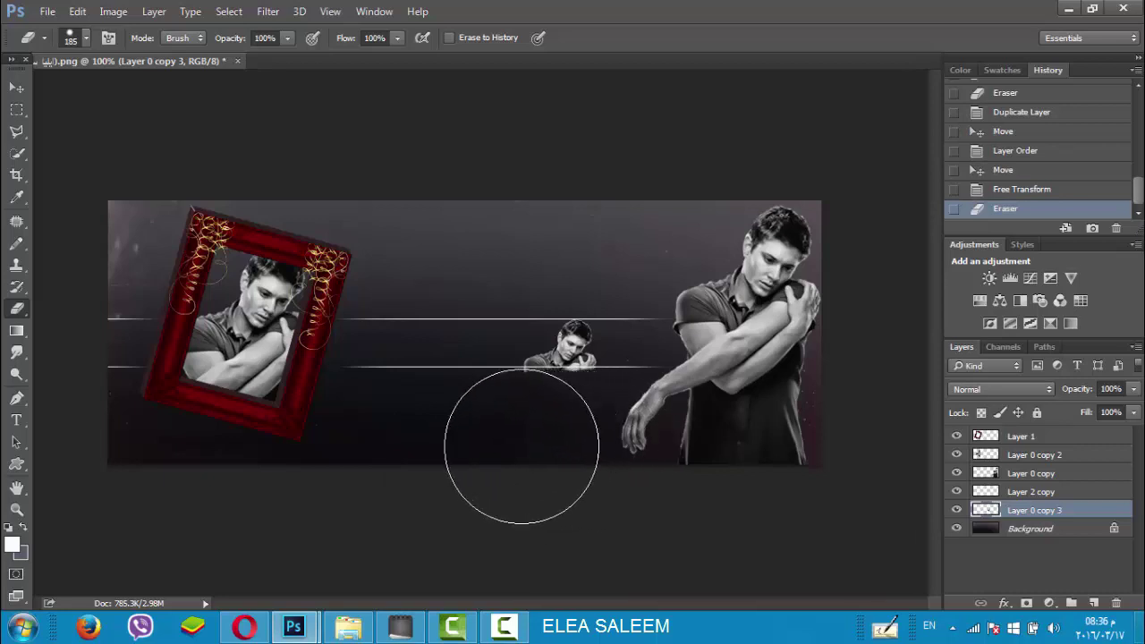
pyautogui.moveTo(522, 434); pyautogui.dragTo(550, 456)
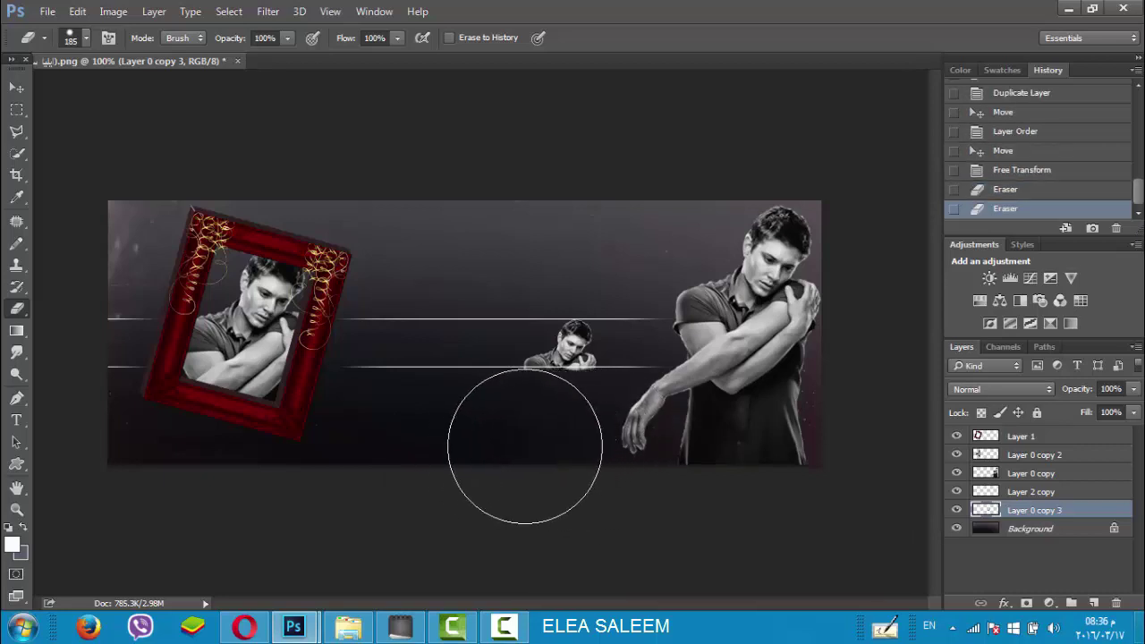
pyautogui.moveTo(593, 440)
pyautogui.mouseDown()
pyautogui.moveTo(611, 447)
pyautogui.moveTo(614, 486)
pyautogui.mouseUp()
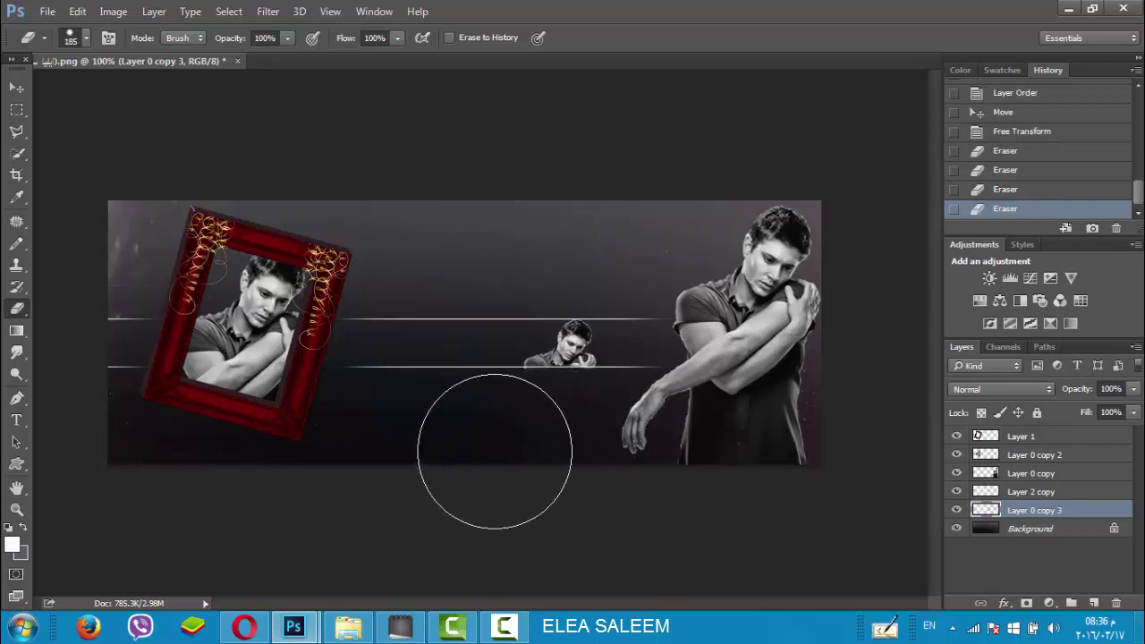
pyautogui.moveTo(527, 447)
pyautogui.mouseDown()
pyautogui.moveTo(477, 435)
pyautogui.moveTo(536, 549)
pyautogui.mouseUp()
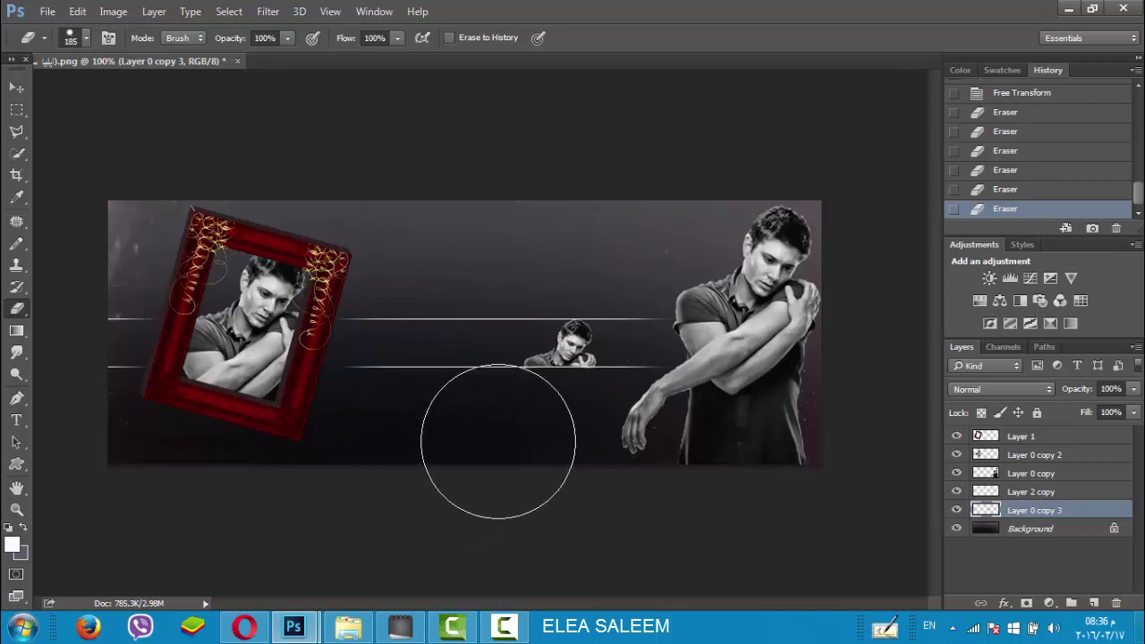
pyautogui.moveTo(493, 444); pyautogui.dragTo(521, 455)
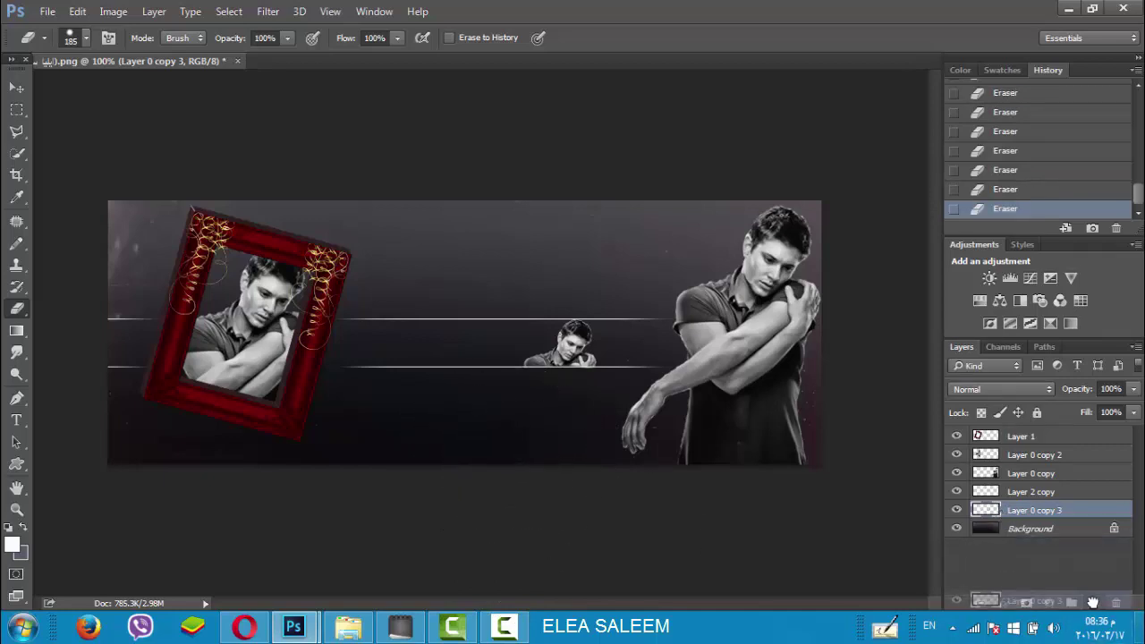
# Step: Duplicate the trimmed figure and move the copy, Layer 0 copy 4, 5.89 cm left
pyautogui.moveTo(1000, 515); pyautogui.dragTo(1093, 603)
pyautogui.click(16, 87)
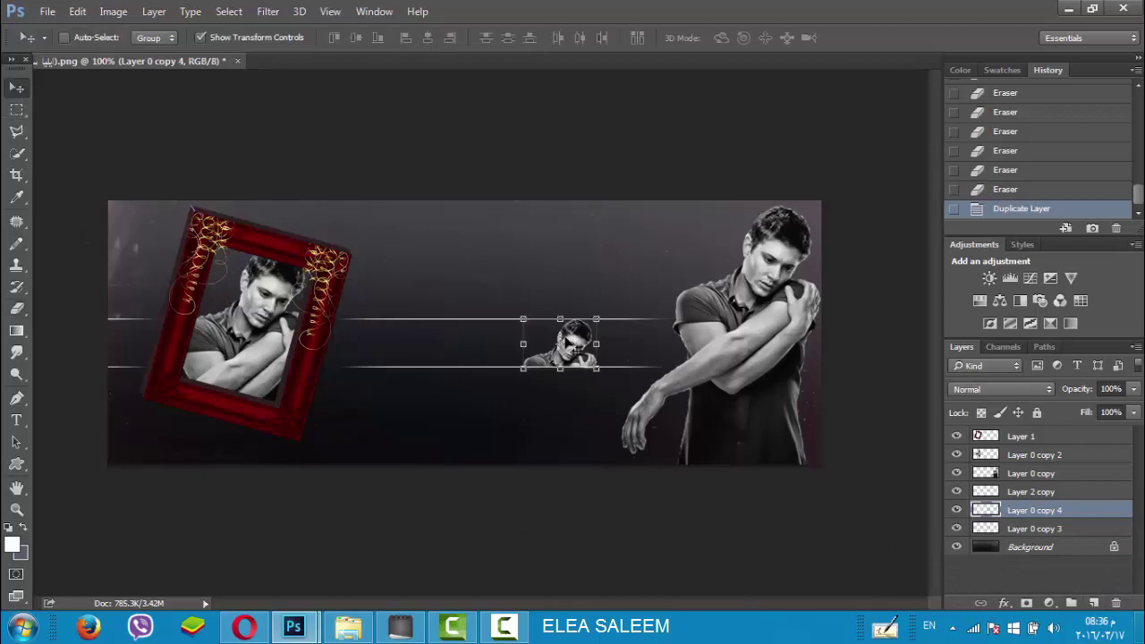
pyautogui.moveTo(521, 347); pyautogui.dragTo(369, 347)
pyautogui.click(16, 109)
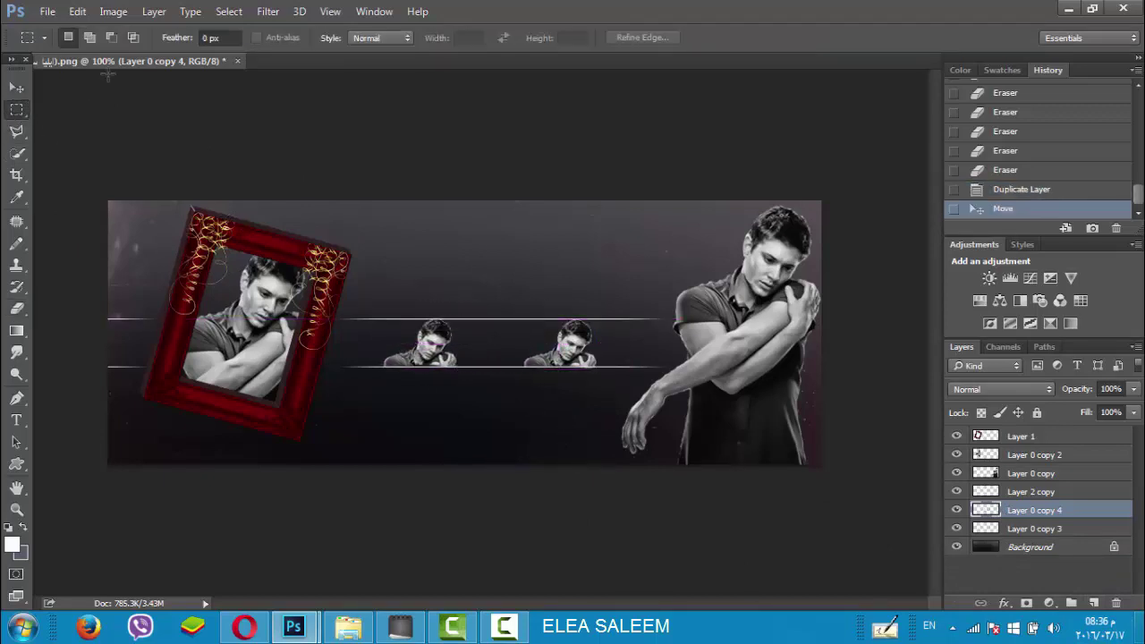
pyautogui.click(47, 10)
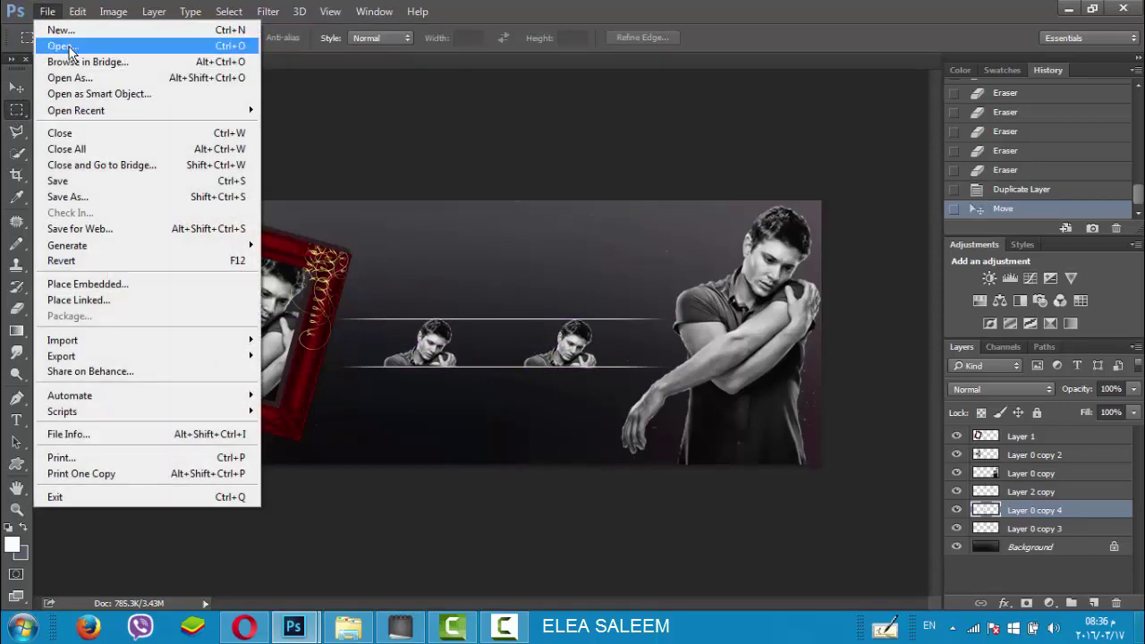
# Step: Open the video player bar image, rotate it 90° and lay it along the banner's bottom edge
pyautogui.press('Escape')
pyautogui.hotkey('ctrl', 'o')
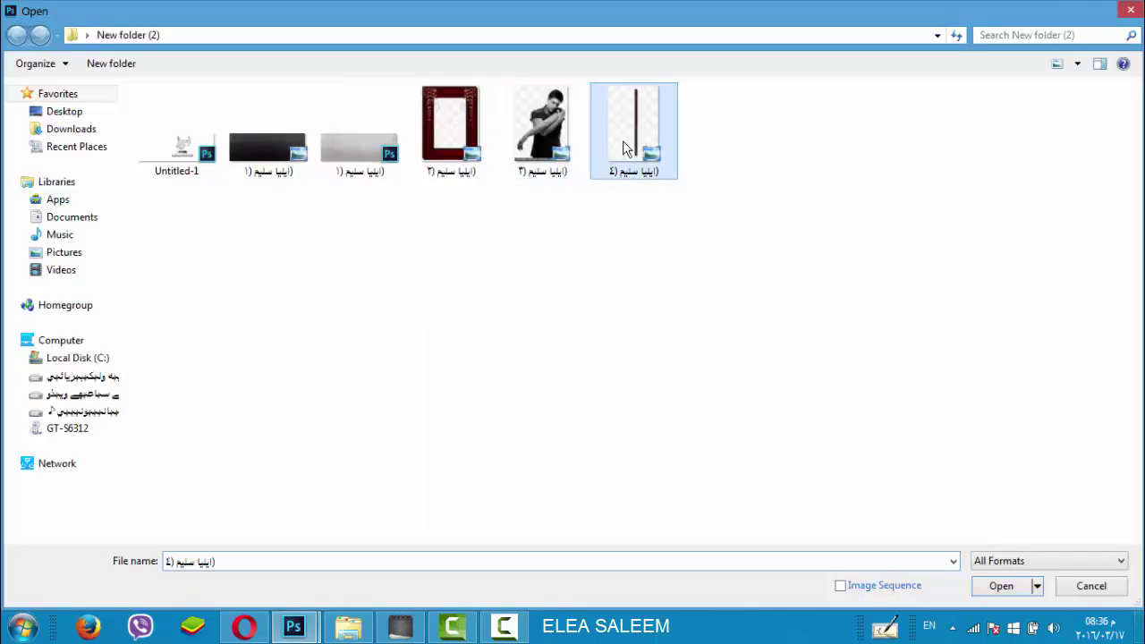
pyautogui.doubleClick(617, 152)
pyautogui.rightClick(468, 386)
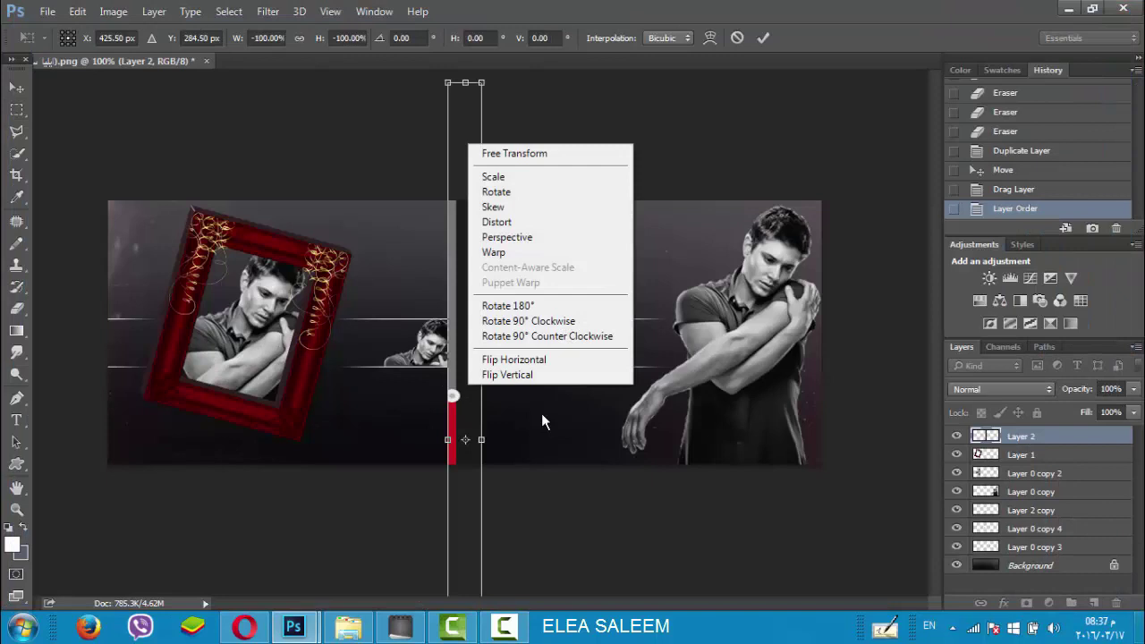
pyautogui.click(537, 332)
pyautogui.moveTo(564, 442); pyautogui.dragTo(564, 452)
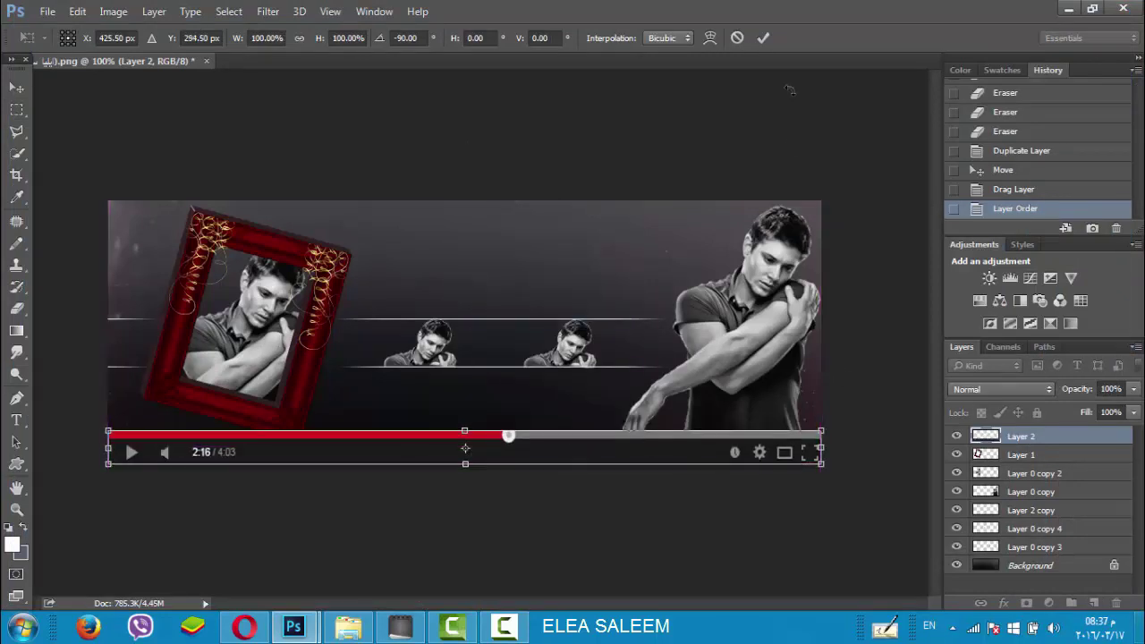
pyautogui.click(762, 38)
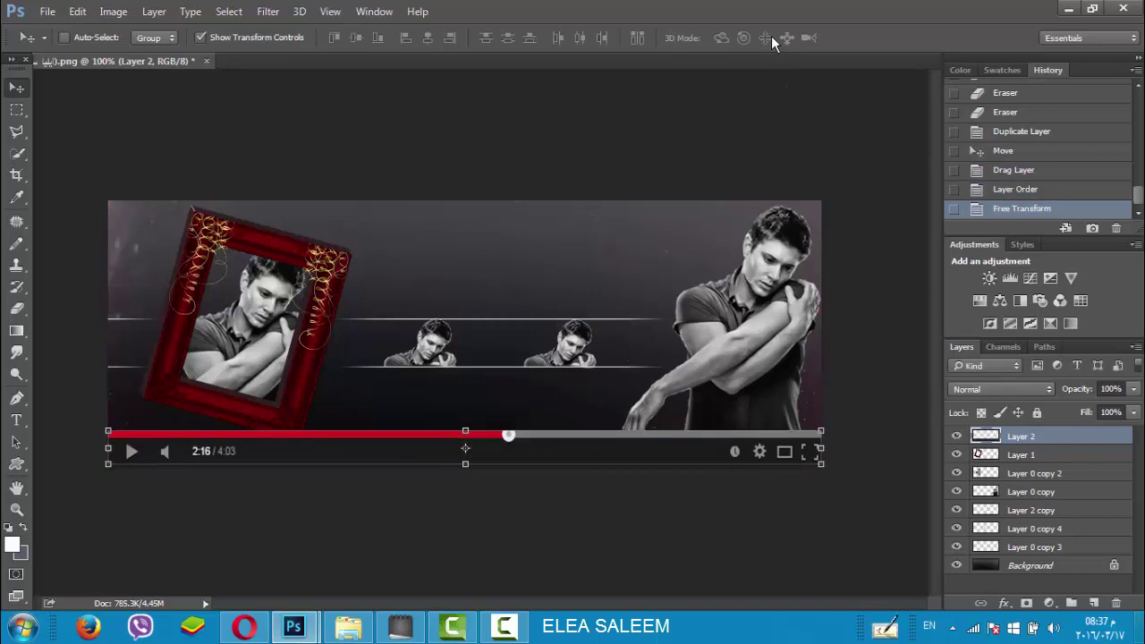
pyautogui.click(23, 115)
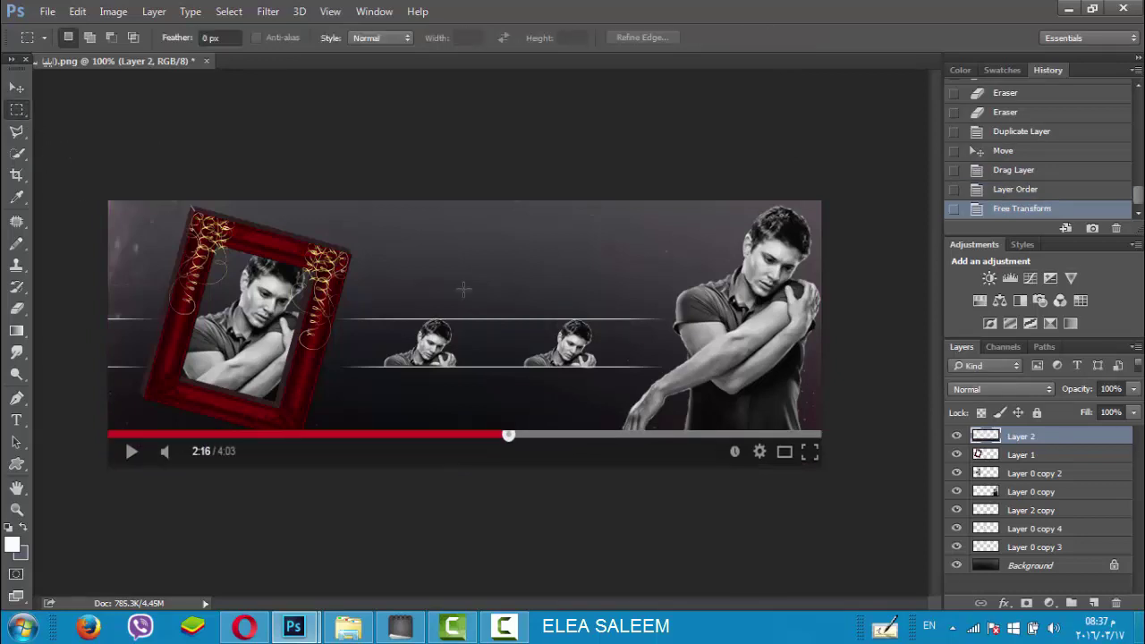
pyautogui.click(48, 11)
# Step: Open Untitled-1.psd and drag its calligraphy Group 1 onto the banner
pyautogui.click(45, 42)
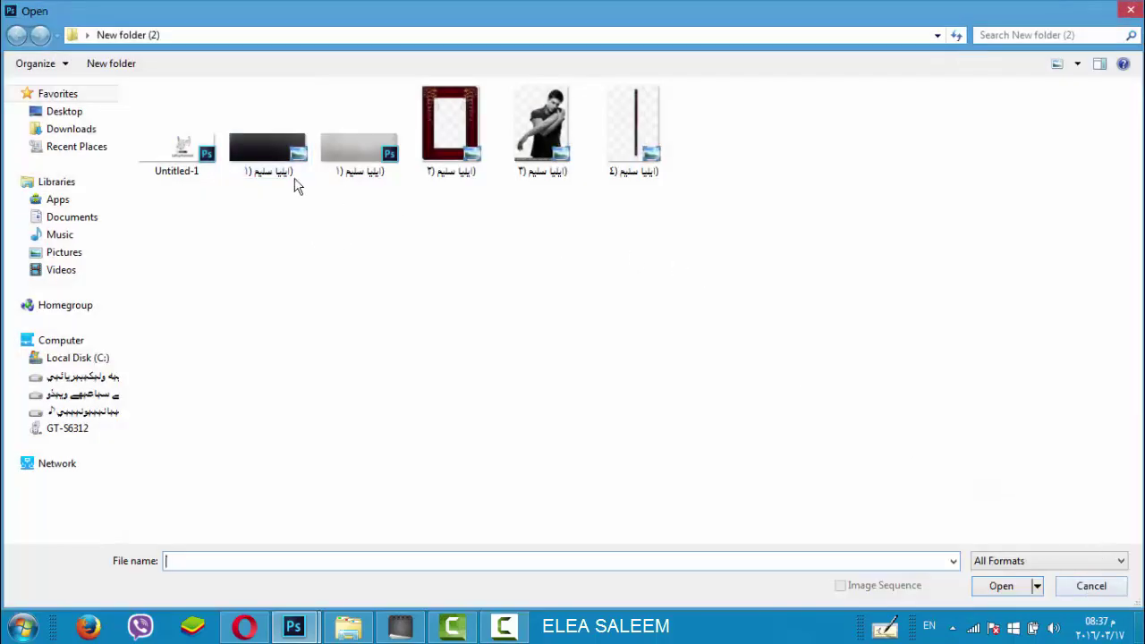
pyautogui.doubleClick(183, 157)
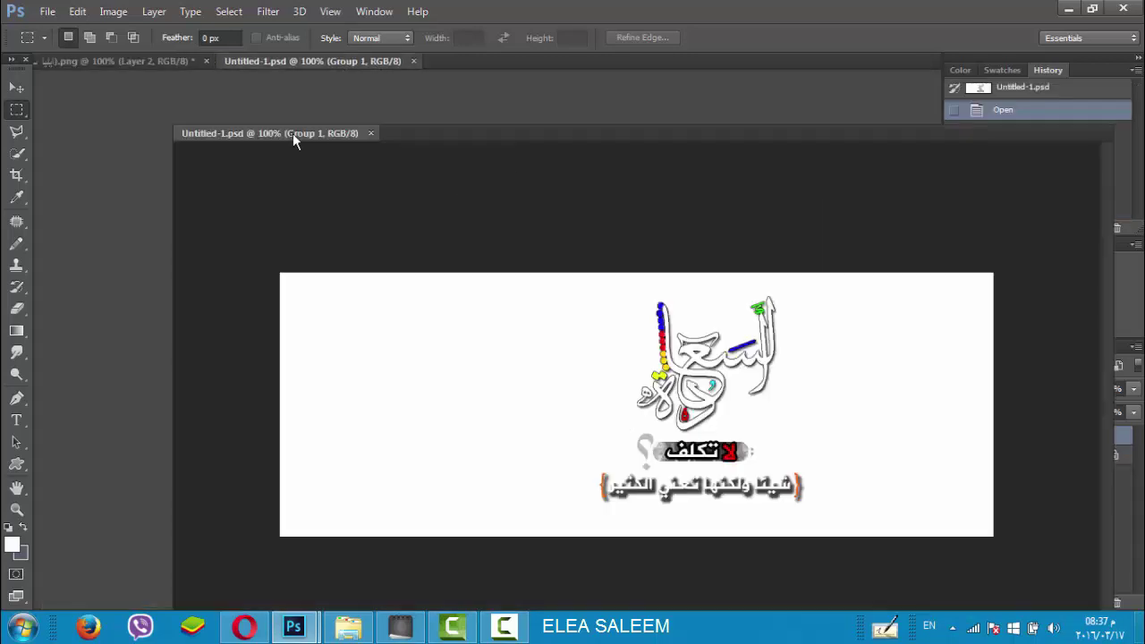
pyautogui.moveTo(344, 71); pyautogui.dragTo(295, 133)
pyautogui.press('v')
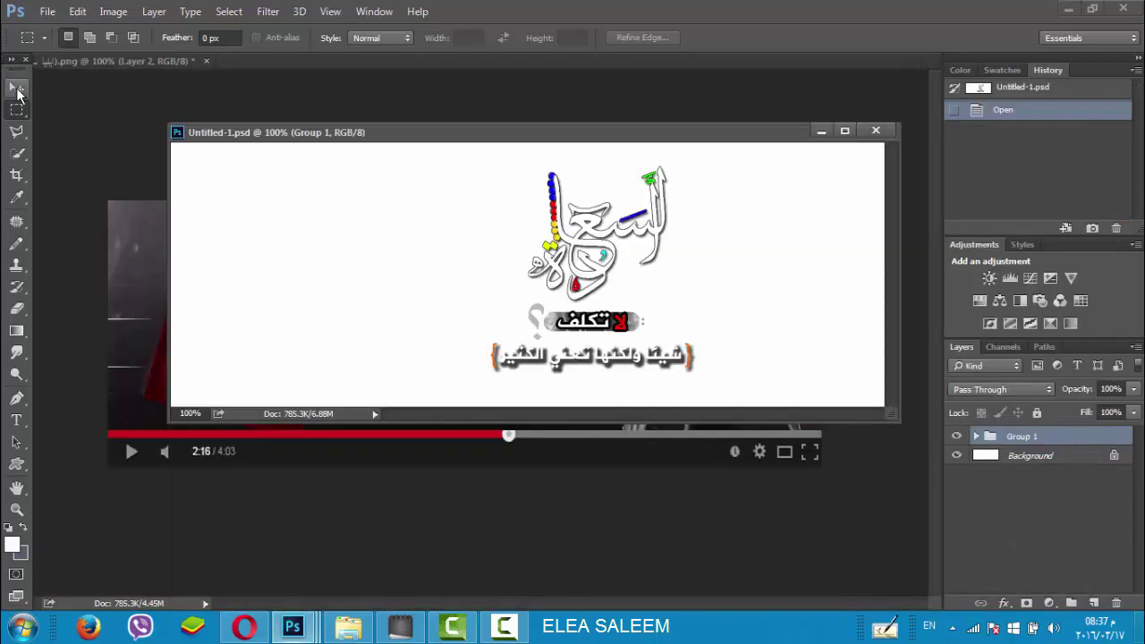
pyautogui.moveTo(617, 135); pyautogui.dragTo(479, 406)
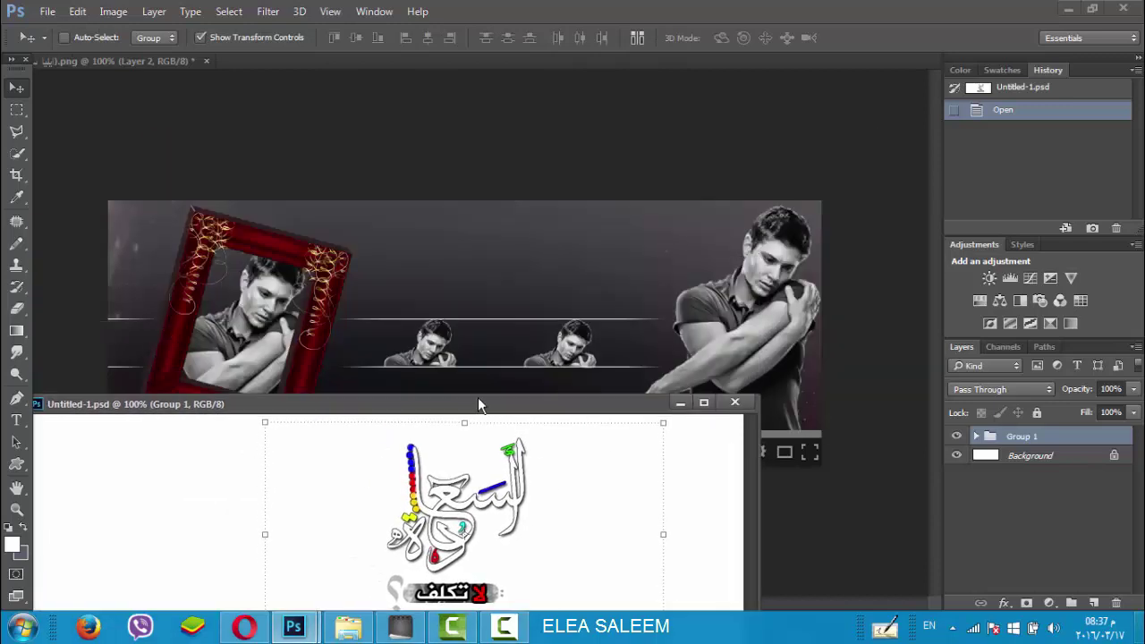
pyautogui.moveTo(575, 268); pyautogui.dragTo(575, 268)
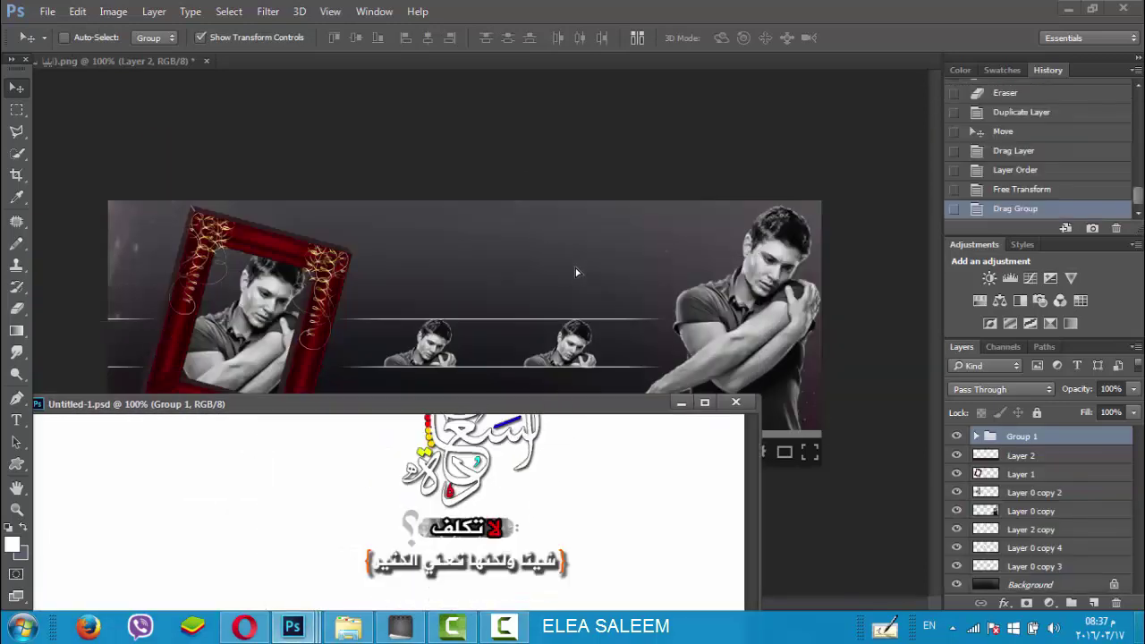
# Step: Close Untitled-1, nudge the calligraphy group slightly lower, and expand Group 1's layers
pyautogui.click(734, 403)
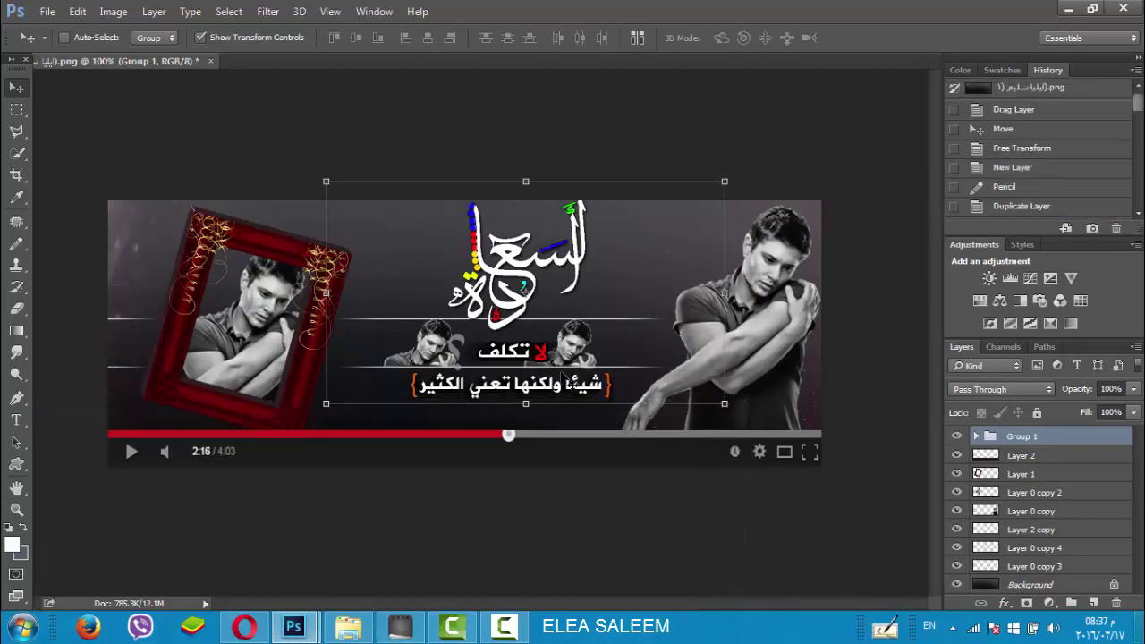
pyautogui.moveTo(629, 386); pyautogui.dragTo(632, 410)
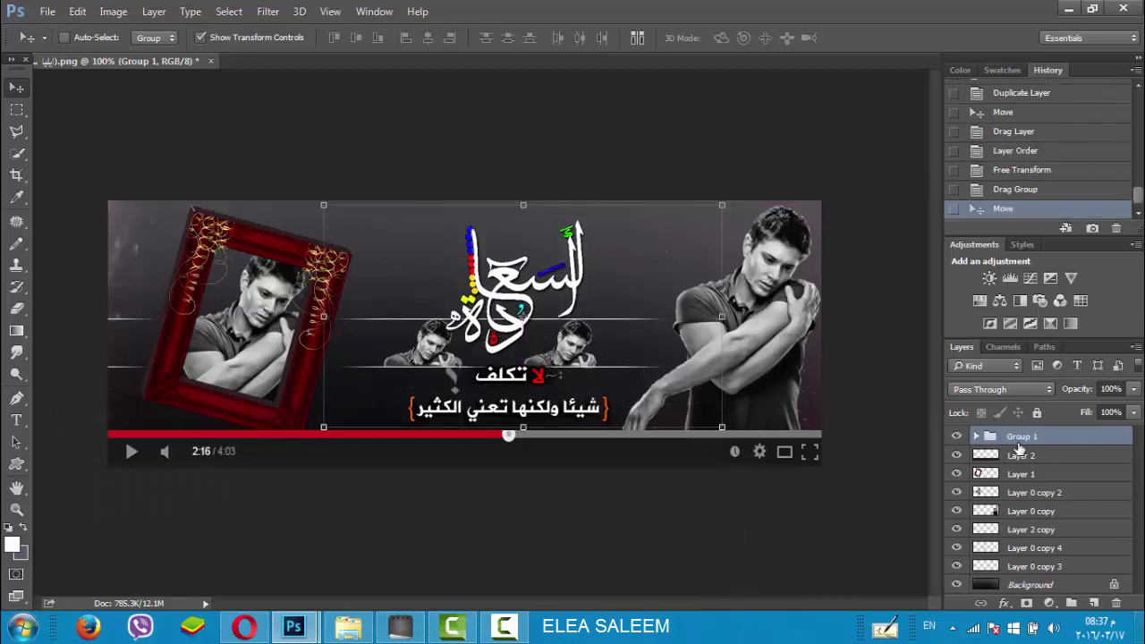
pyautogui.click(957, 436)
pyautogui.click(977, 435)
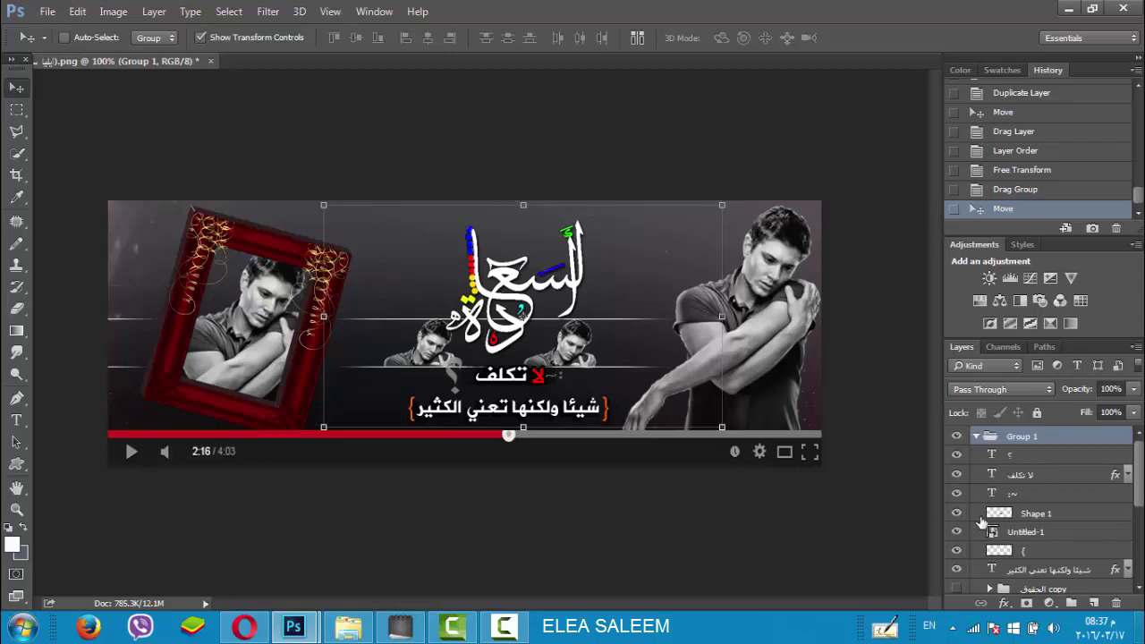
pyautogui.click(984, 517)
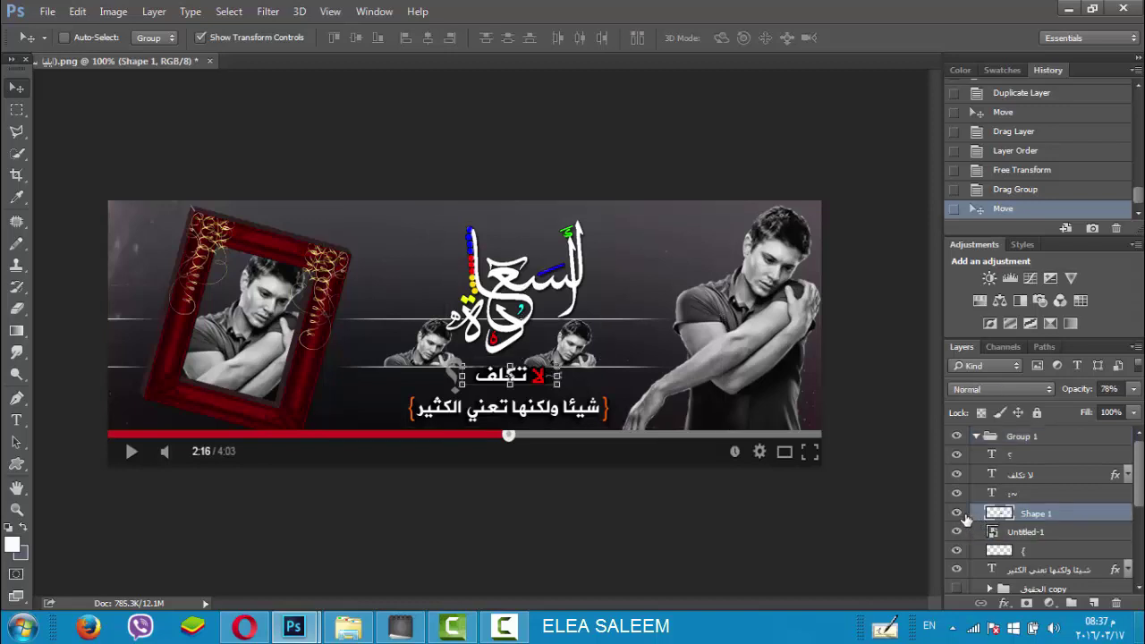
# Step: Shrink the Untitled-1 calligraphy layer to about 45% and shift it about 92 px right
pyautogui.click(1014, 532)
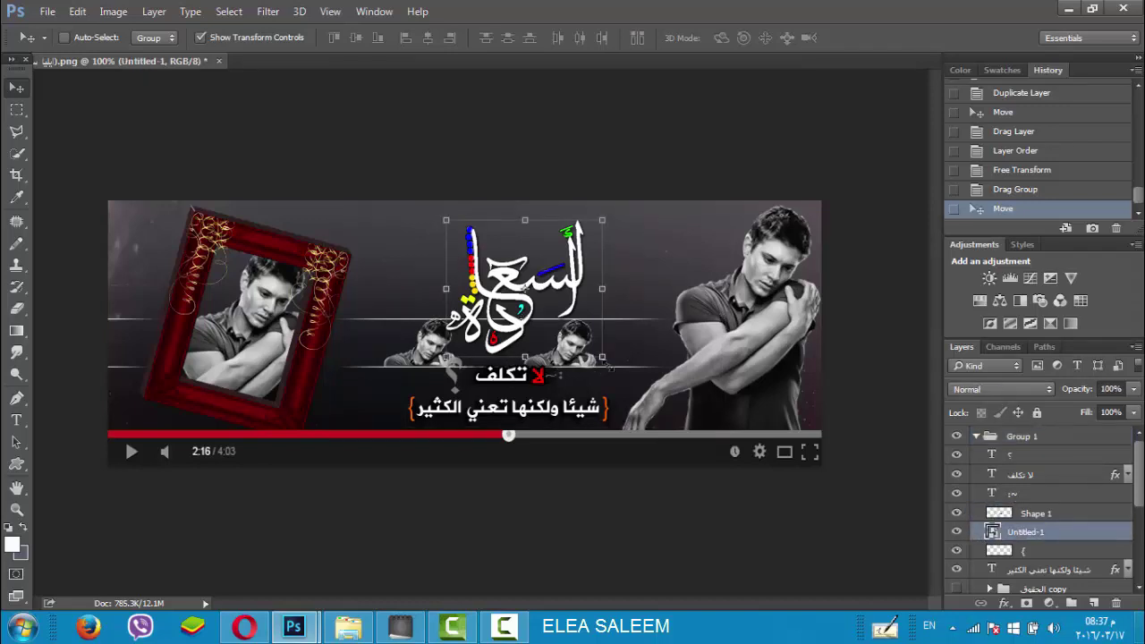
pyautogui.moveTo(602, 356); pyautogui.dragTo(572, 316)
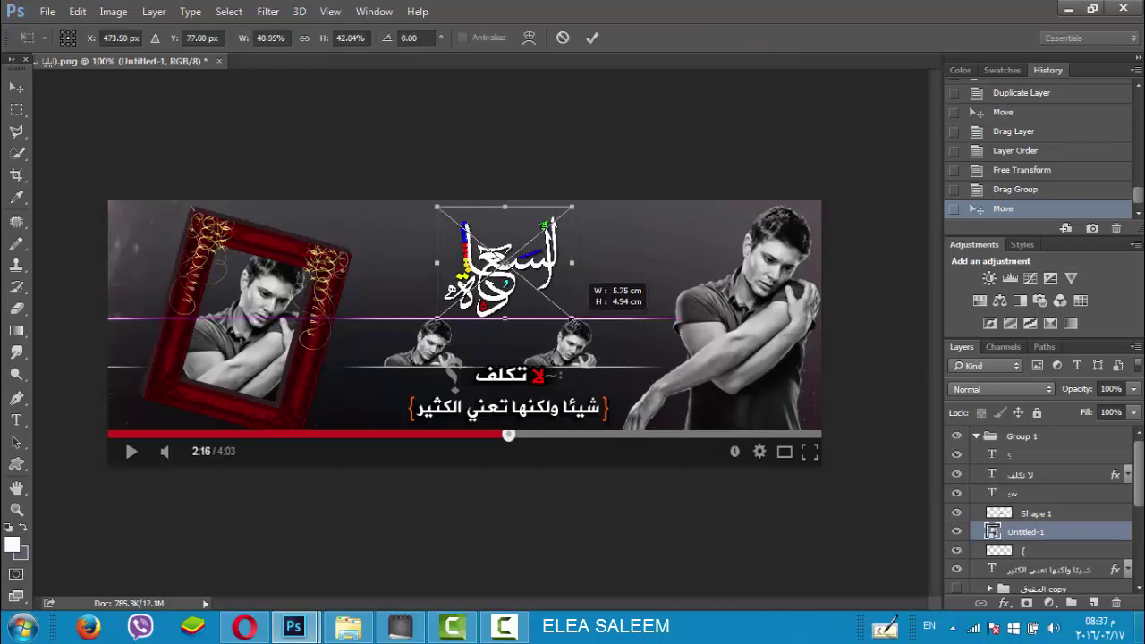
pyautogui.moveTo(433, 204); pyautogui.dragTo(445, 215)
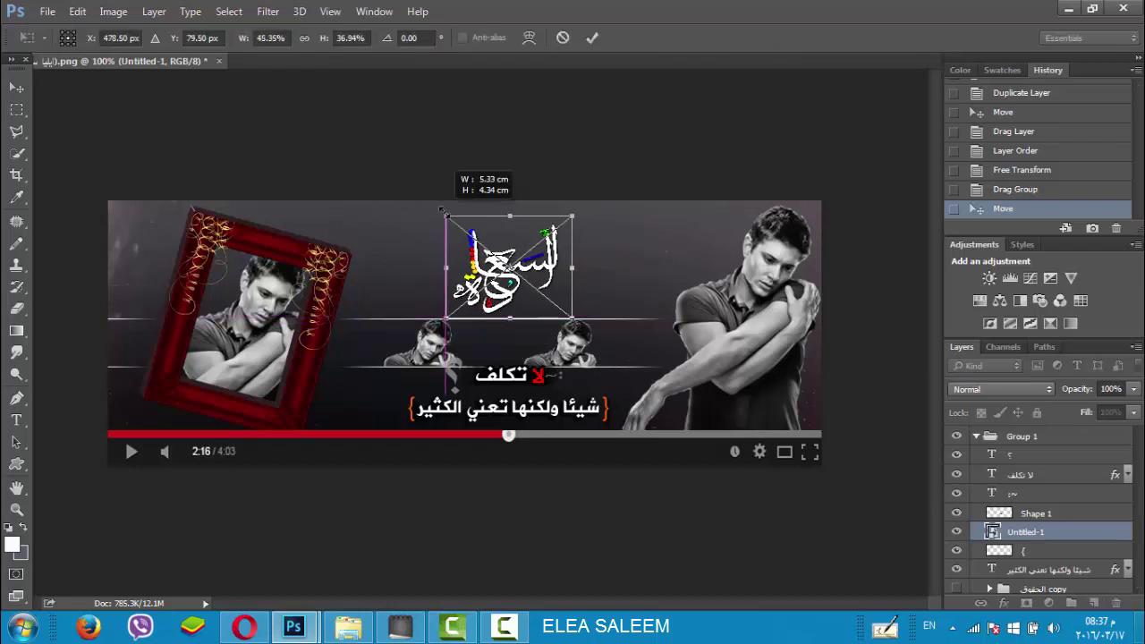
pyautogui.moveTo(509, 266); pyautogui.dragTo(591, 266)
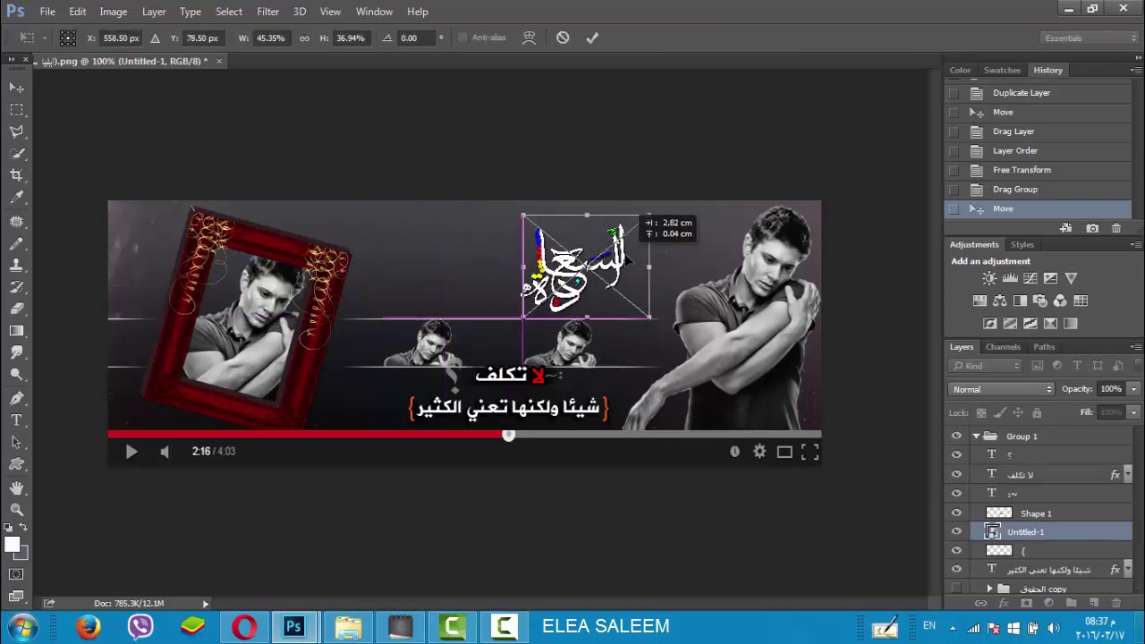
pyautogui.click(593, 37)
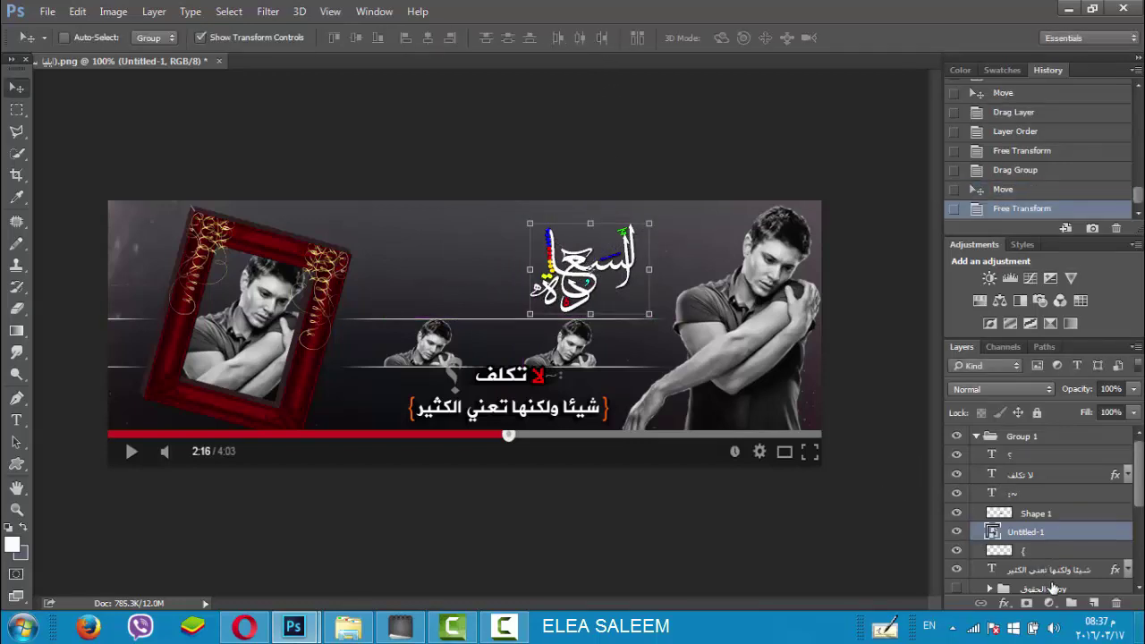
pyautogui.scroll(-1, 1051, 571)
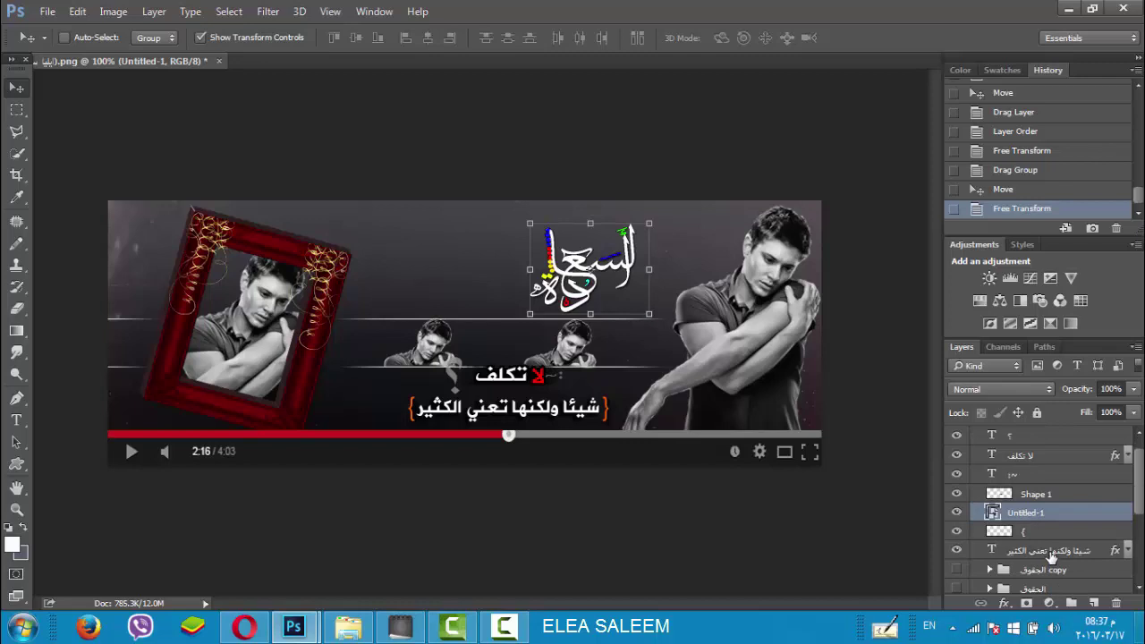
# Step: Select the heading, Shape 1, bracket and quote layers and try a resize, then cancel it
pyautogui.click(1029, 475)
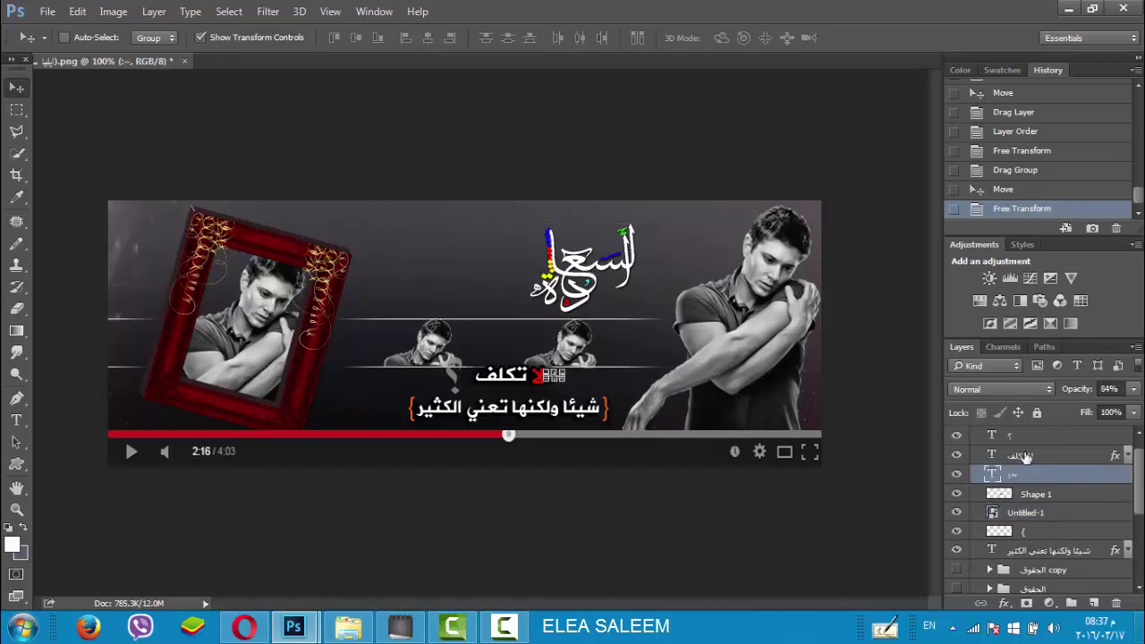
pyautogui.keyDown('ctrl'); pyautogui.click(1029, 458); pyautogui.keyUp('ctrl')
pyautogui.scroll(1, 1030, 466)
pyautogui.keyDown('ctrl'); pyautogui.click(1029, 454); pyautogui.keyUp('ctrl')
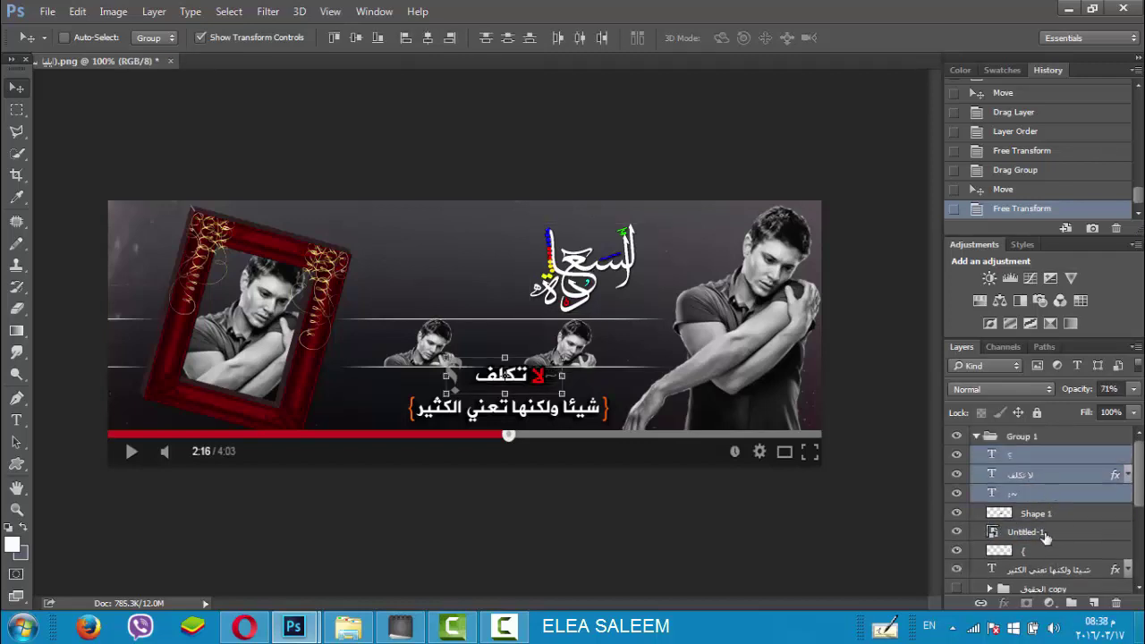
pyautogui.click(1051, 516)
pyautogui.scroll(-8, 1054, 523)
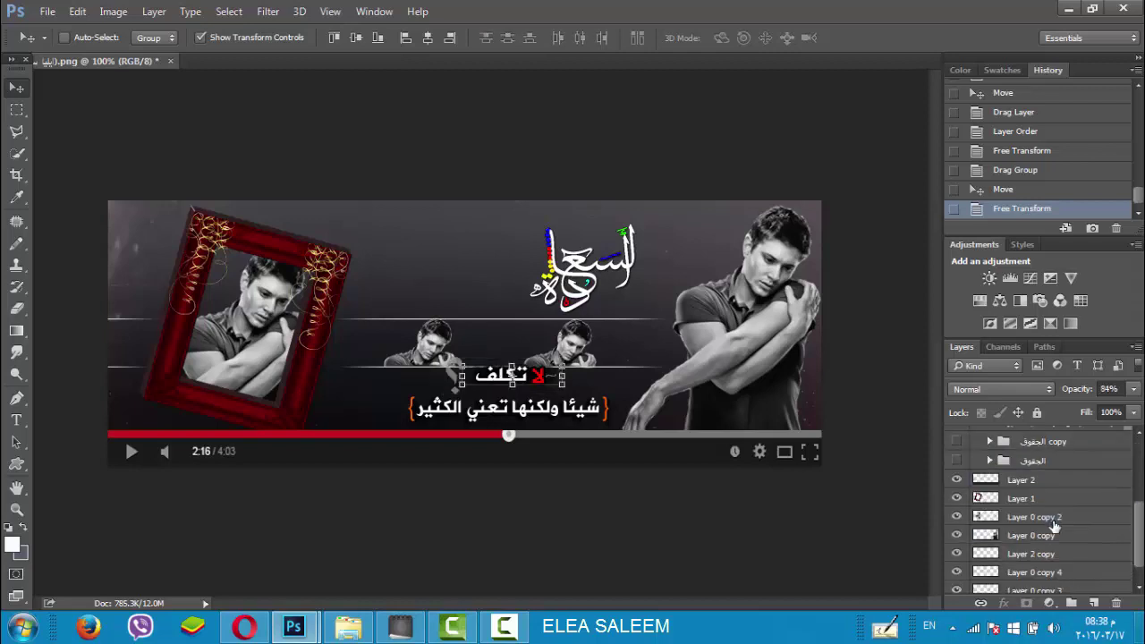
pyautogui.scroll(8, 1031, 483)
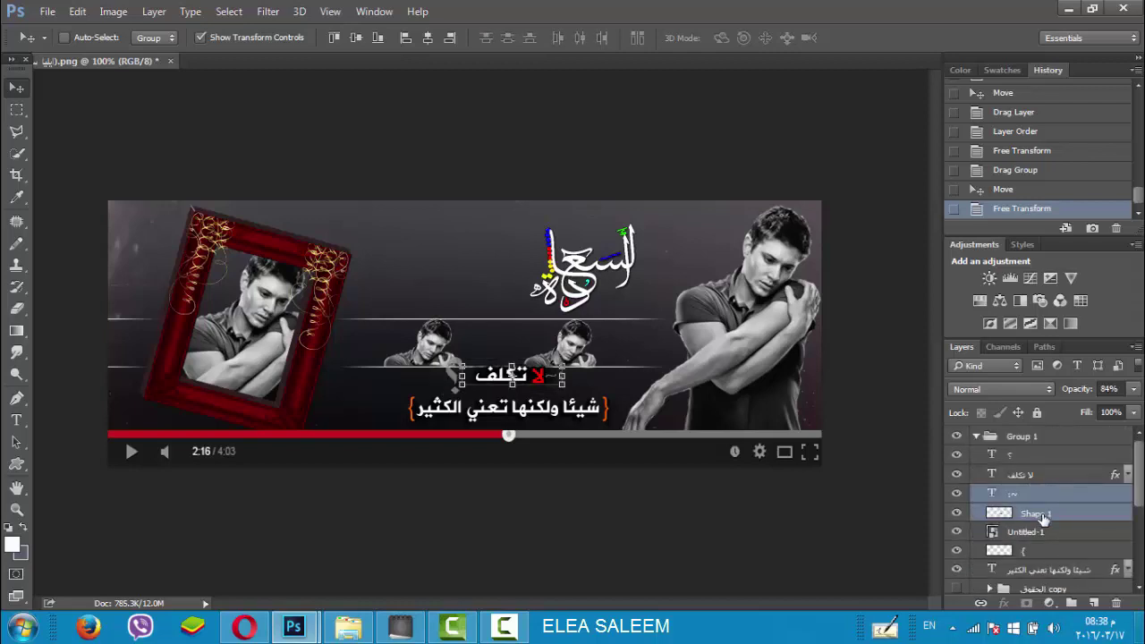
pyautogui.keyDown('shift'); pyautogui.click(1042, 550); pyautogui.keyUp('shift')
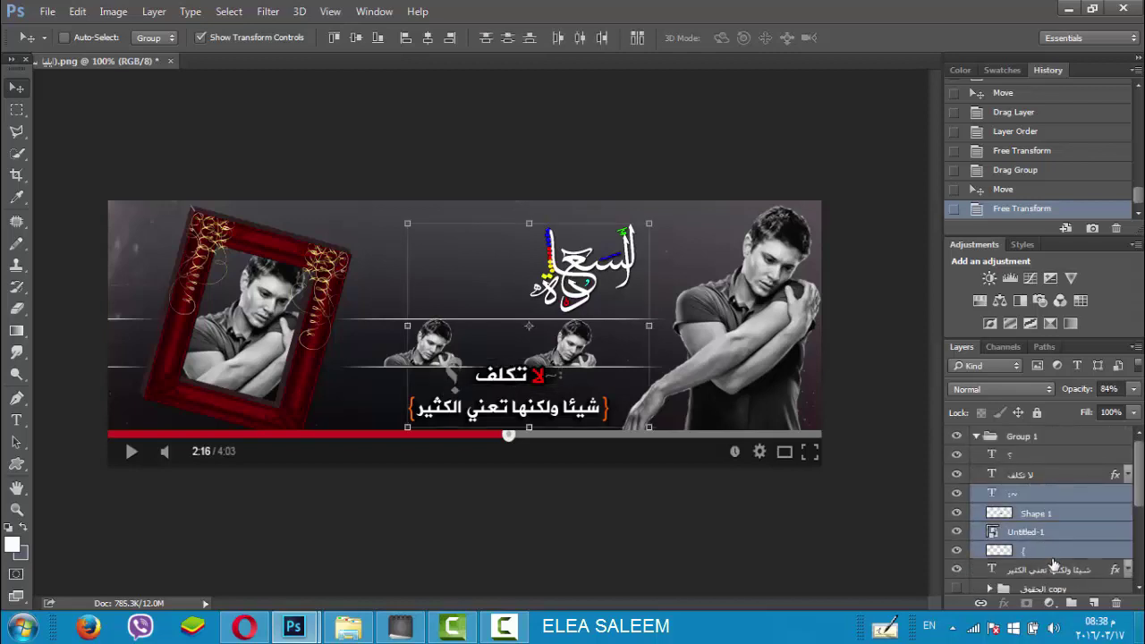
pyautogui.keyDown('shift'); pyautogui.click(1050, 571); pyautogui.keyUp('shift')
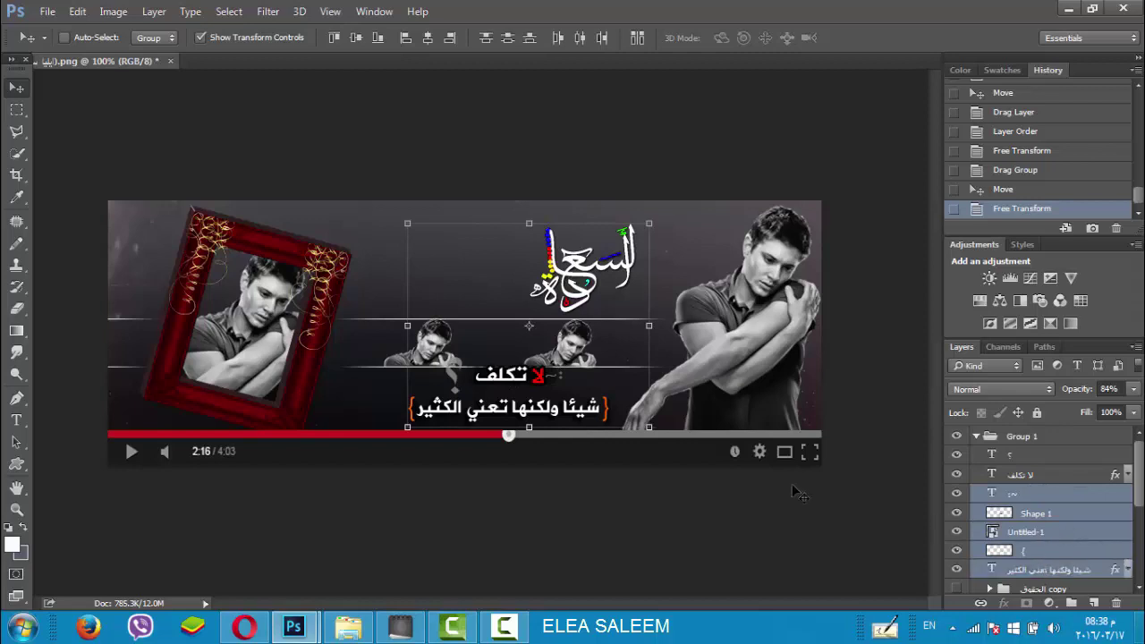
pyautogui.moveTo(651, 223); pyautogui.dragTo(655, 231)
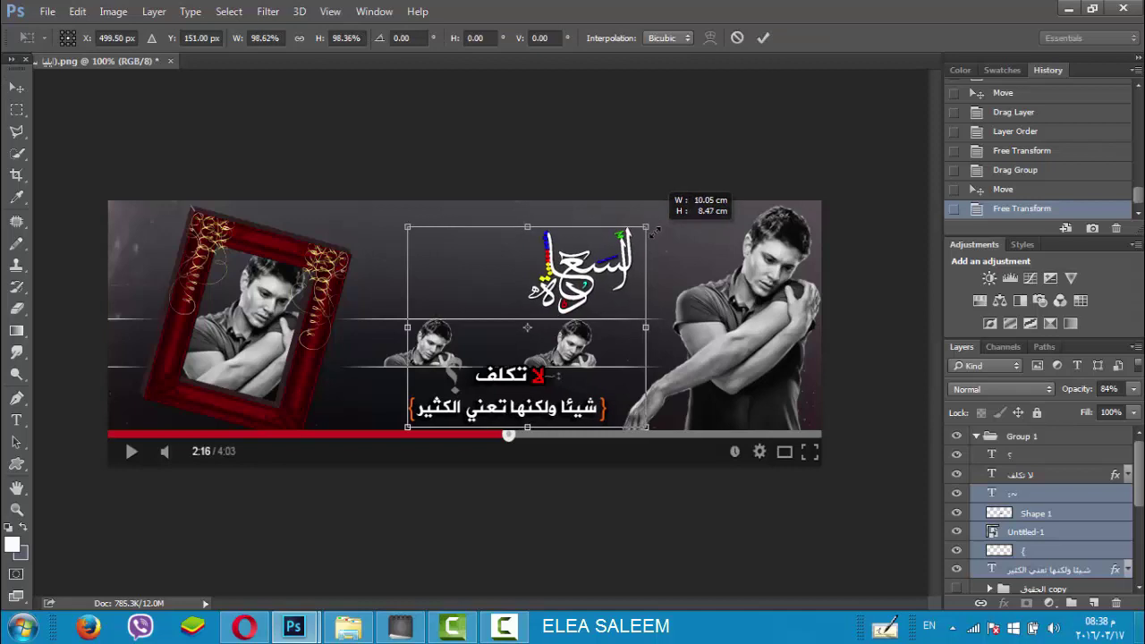
pyautogui.moveTo(655, 231); pyautogui.dragTo(659, 226)
pyautogui.click(736, 37)
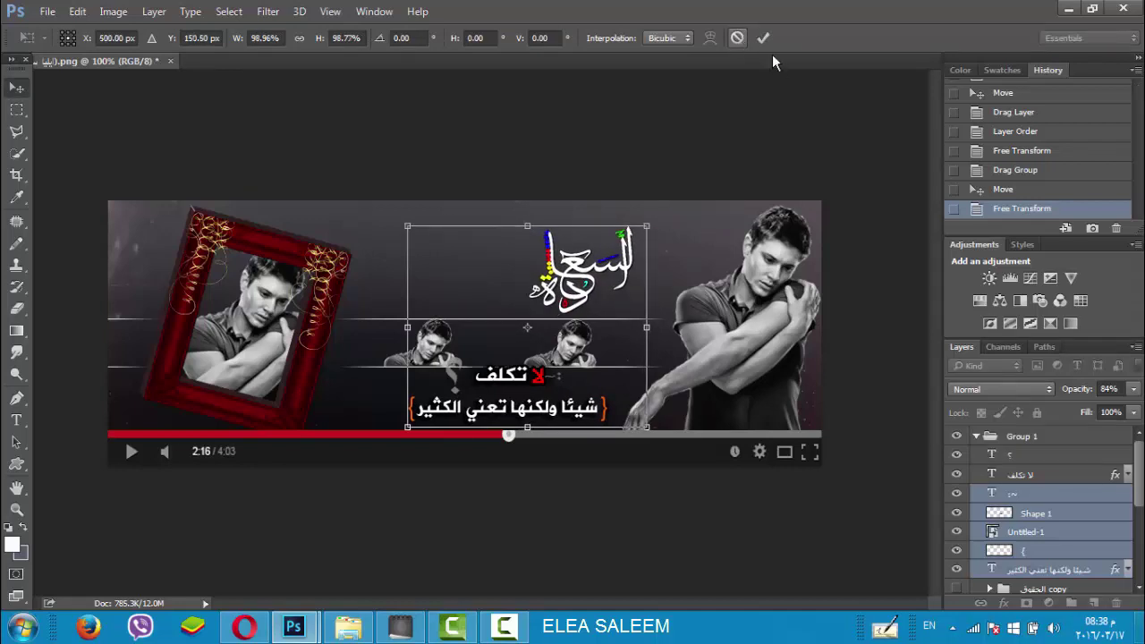
# Step: Reselect the heading, Shape 1, bracket and quote layers and scale them down to about 83% height
pyautogui.keyDown('shift'); pyautogui.click(1043, 480); pyautogui.keyUp('shift')
pyautogui.keyDown('shift'); pyautogui.click(1028, 455); pyautogui.keyUp('shift')
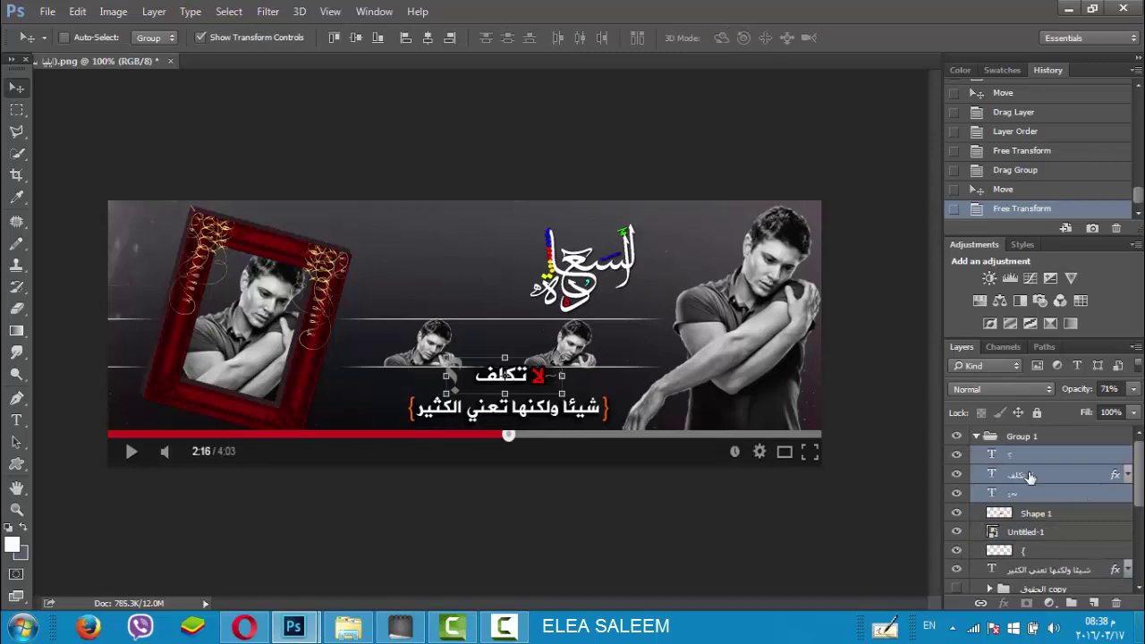
pyautogui.keyDown('shift'); pyautogui.click(1052, 517); pyautogui.keyUp('shift')
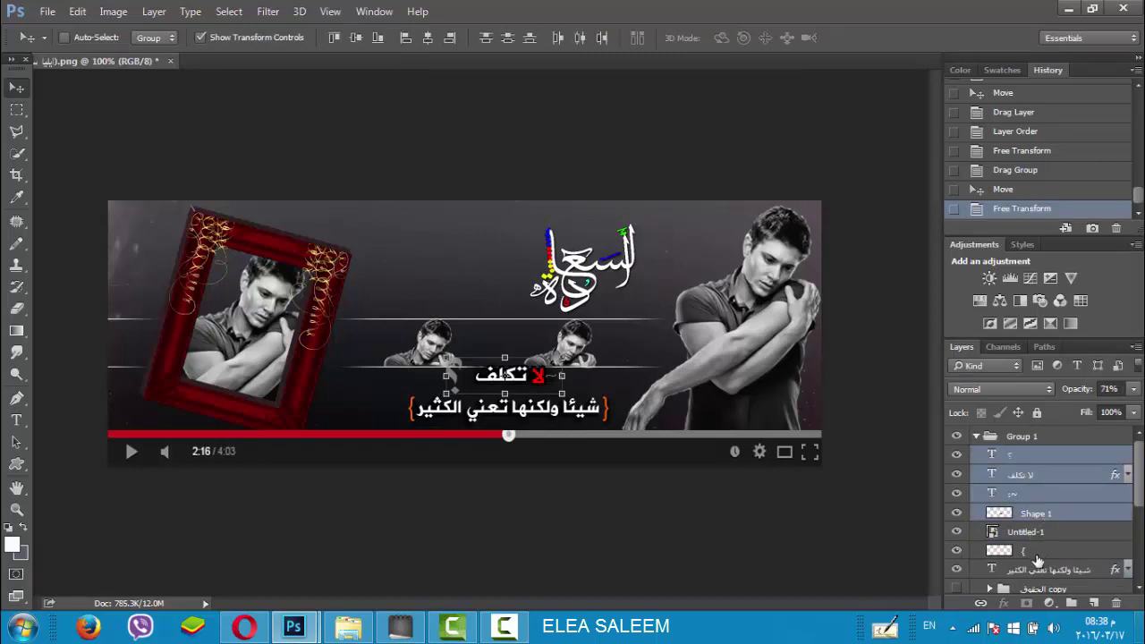
pyautogui.keyDown('ctrl'); pyautogui.click(1035, 553); pyautogui.keyUp('ctrl')
pyautogui.keyDown('ctrl'); pyautogui.click(1074, 573); pyautogui.keyUp('ctrl')
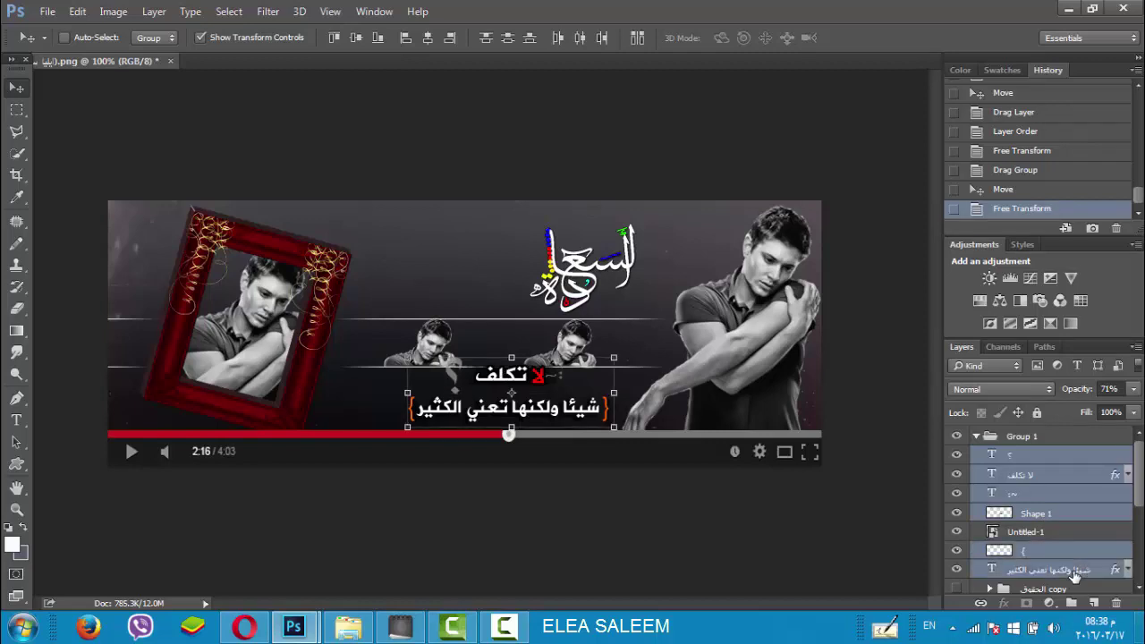
pyautogui.moveTo(614, 363); pyautogui.dragTo(616, 370)
pyautogui.click(761, 39)
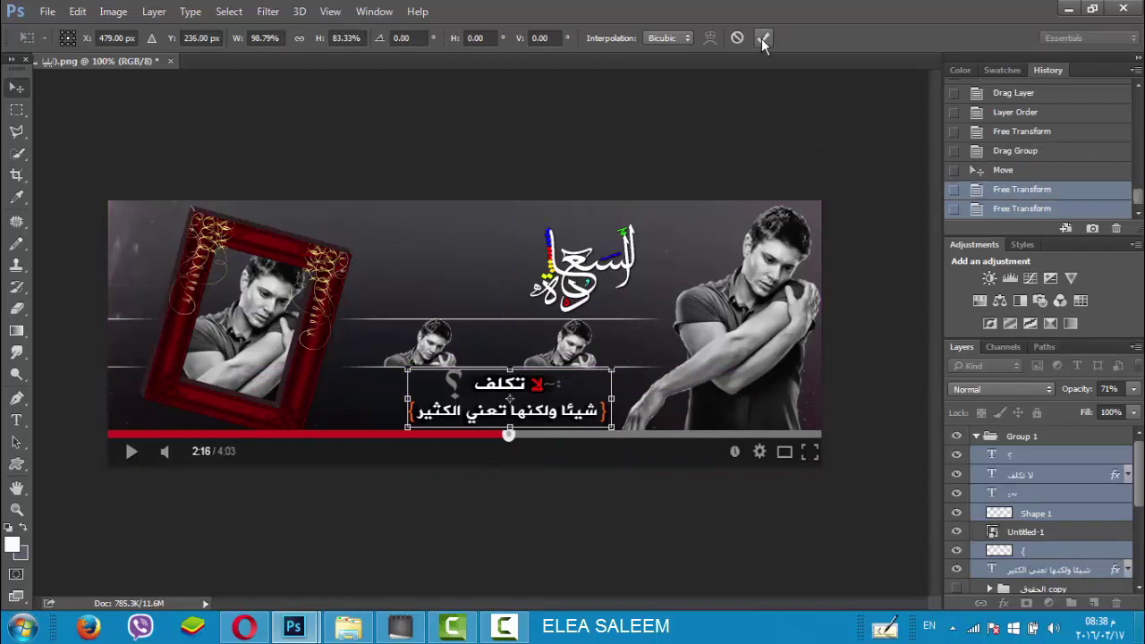
pyautogui.click(24, 111)
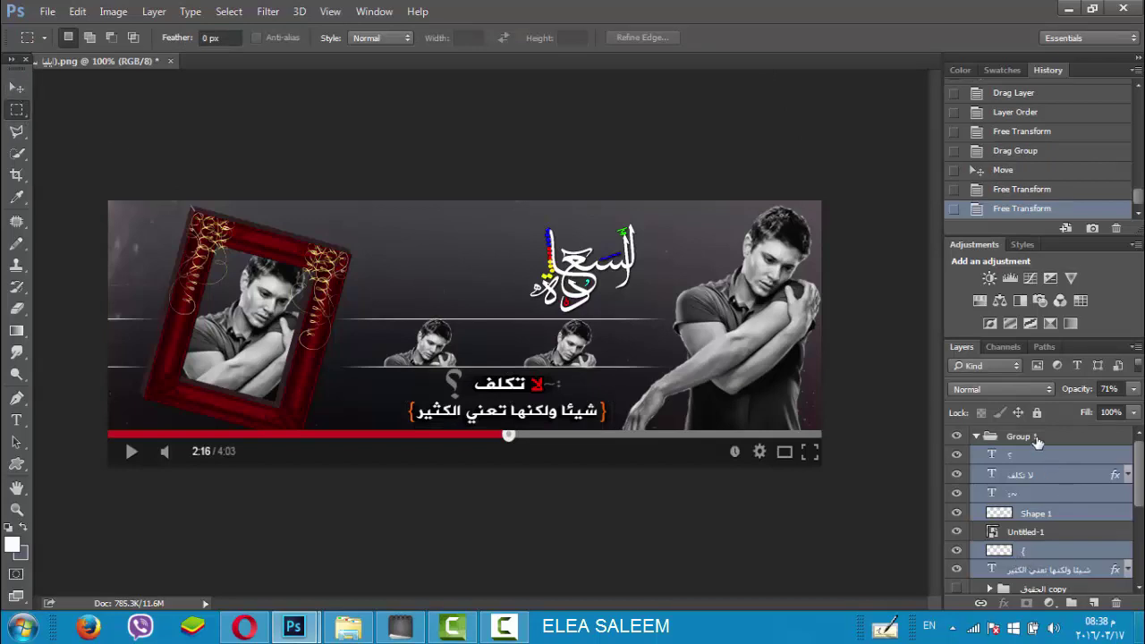
pyautogui.click(987, 438)
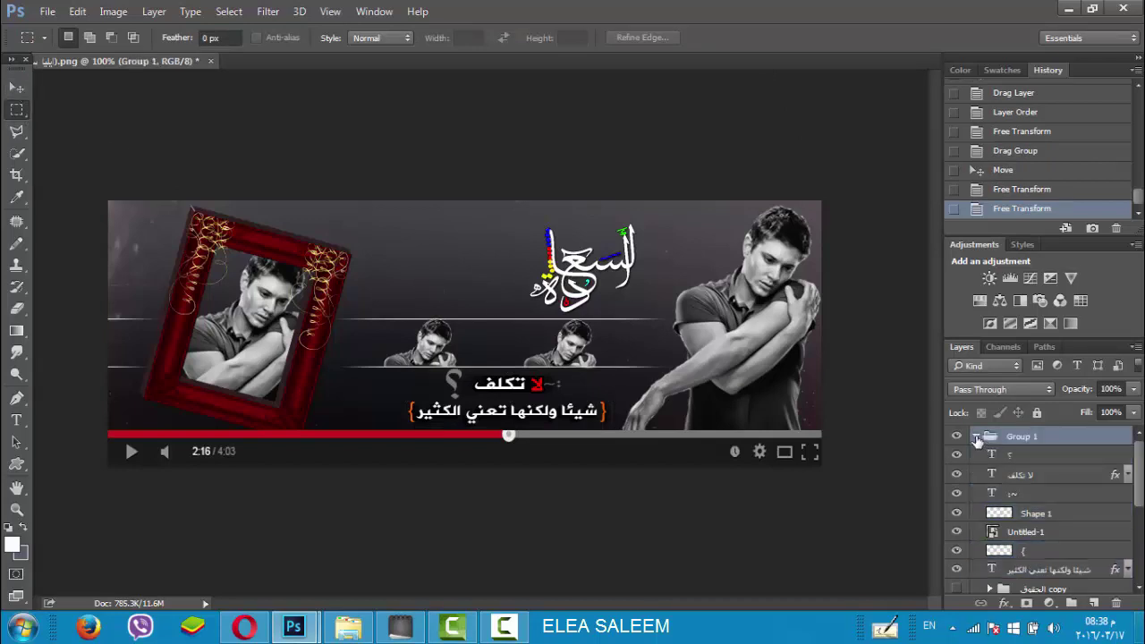
# Step: Add a new layer and paint a red dab over the right small man with a small brush
pyautogui.click(976, 438)
pyautogui.click(1093, 603)
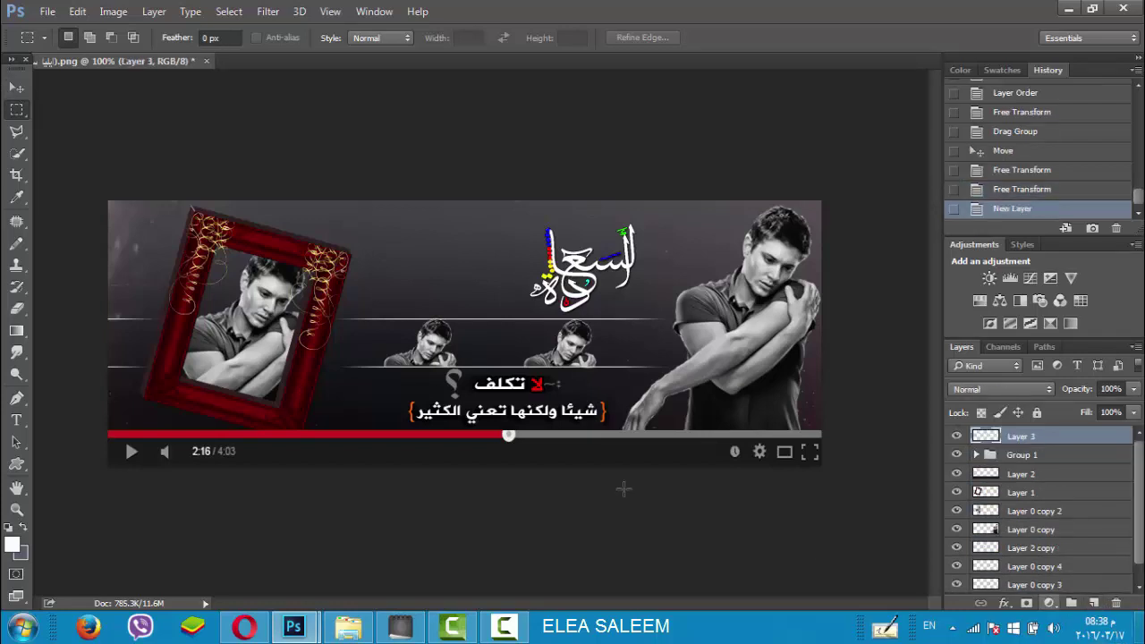
pyautogui.click(960, 389)
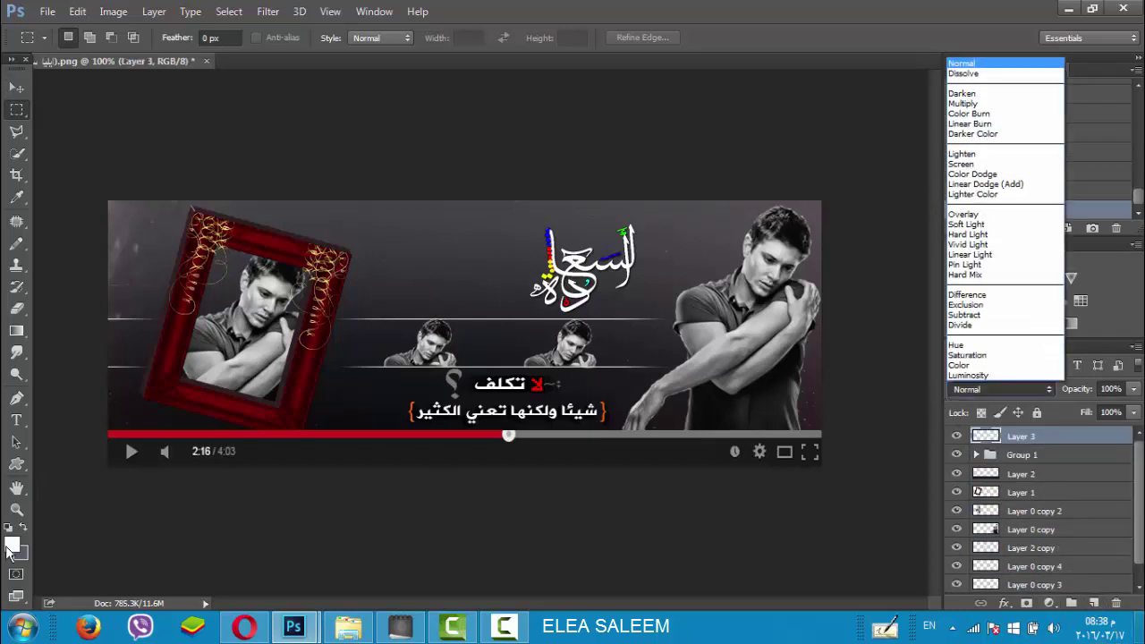
pyautogui.click(12, 547)
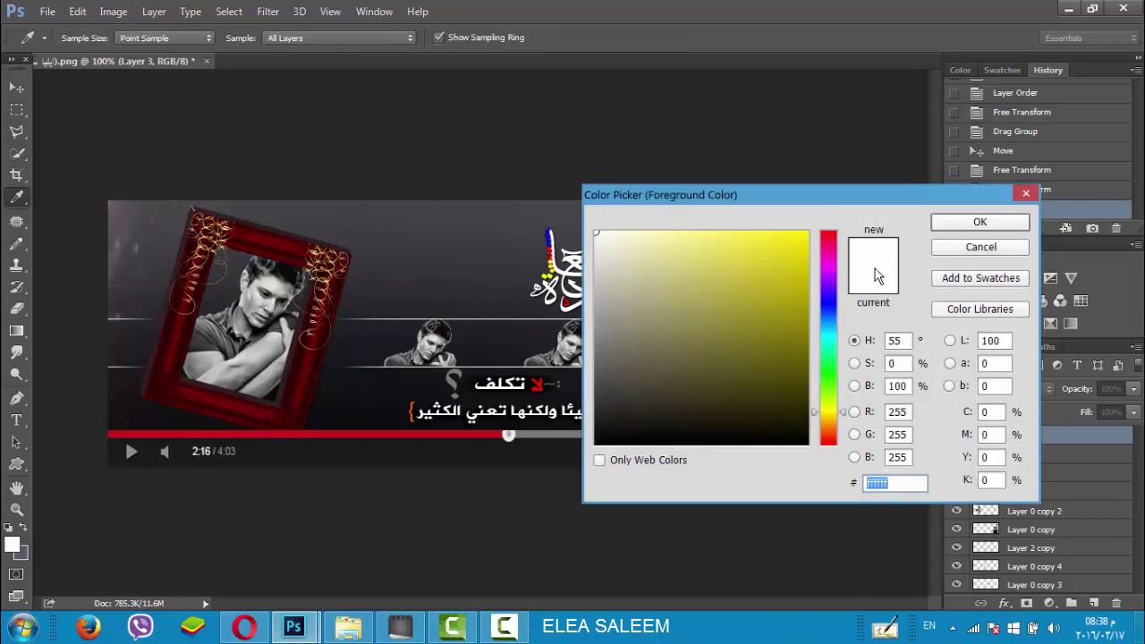
pyautogui.click(828, 237)
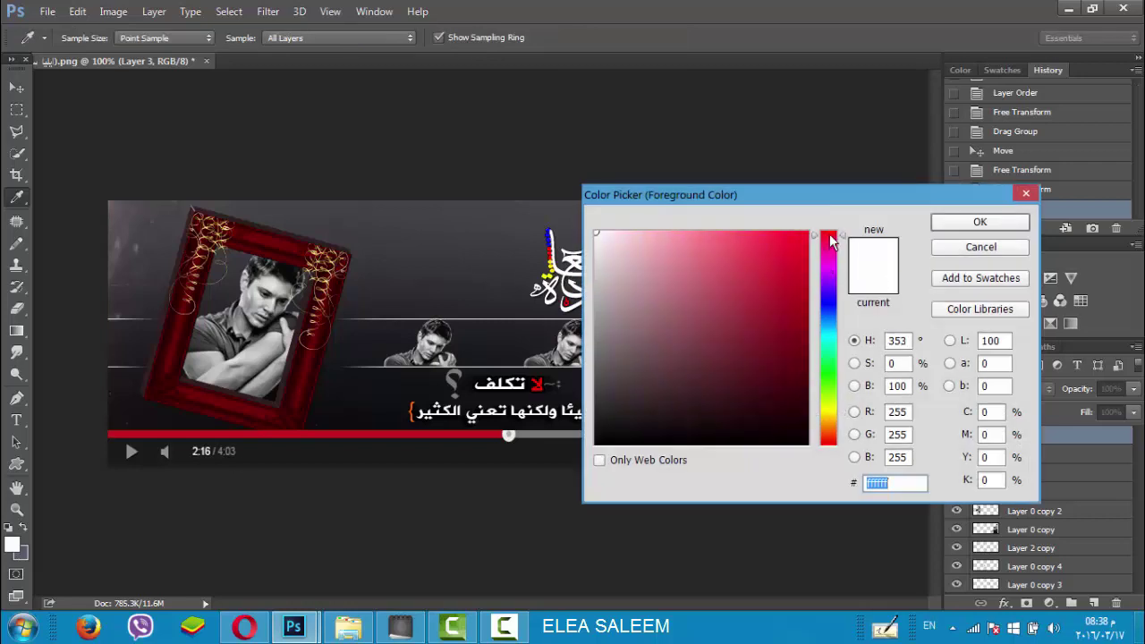
pyautogui.click(952, 222)
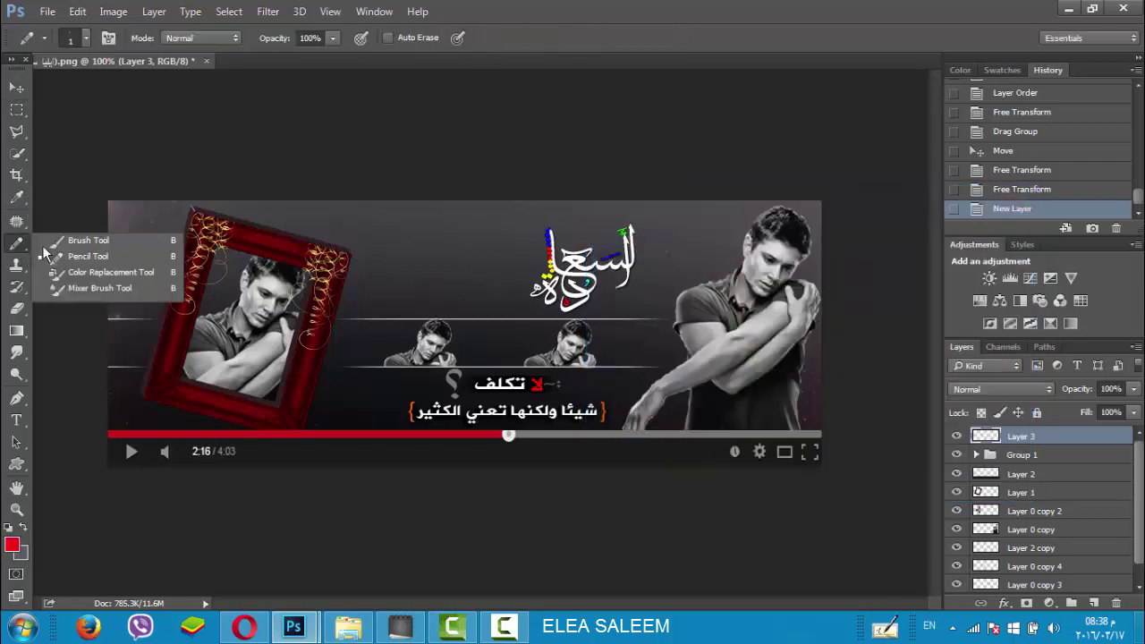
pyautogui.moveTo(16, 243); pyautogui.dragTo(53, 246)
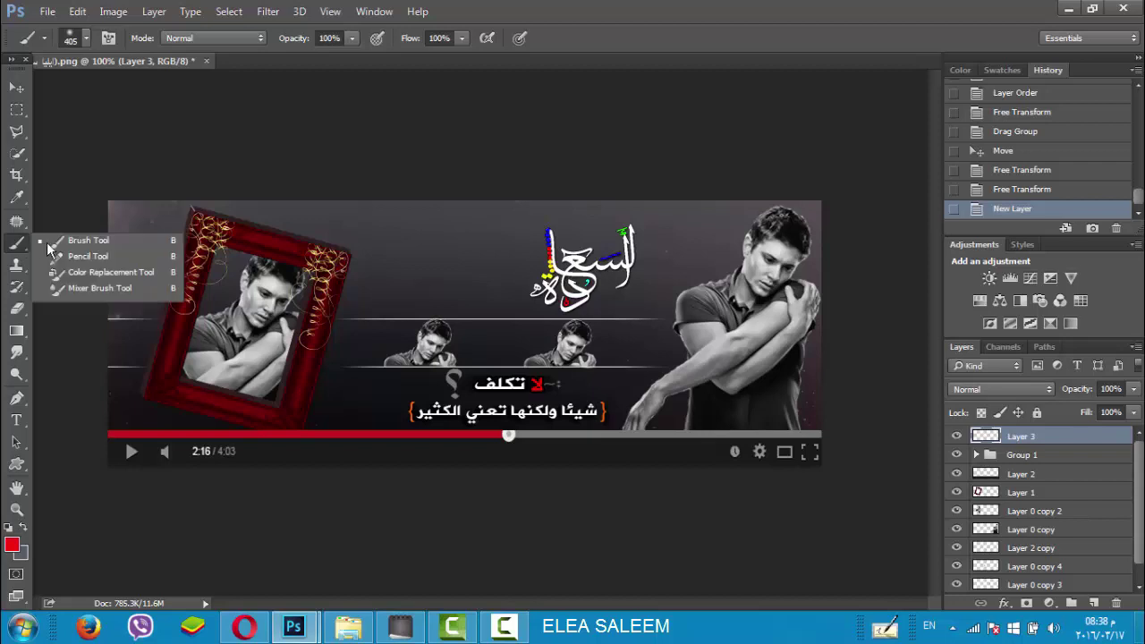
pyautogui.rightClick(658, 368)
pyautogui.click(681, 385)
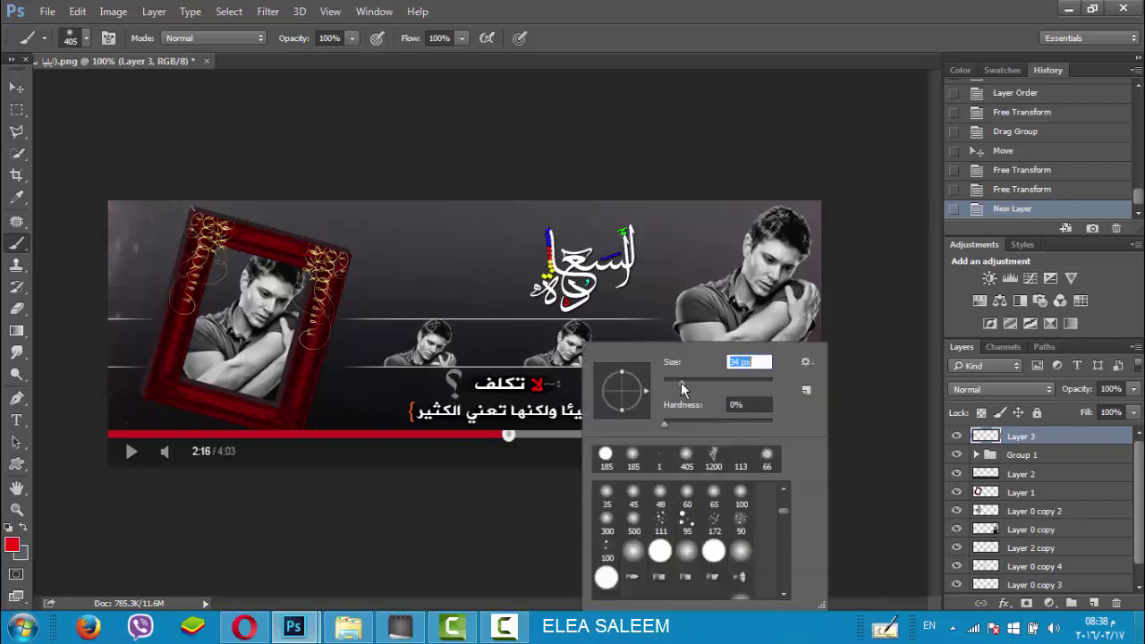
pyautogui.moveTo(684, 382); pyautogui.dragTo(686, 383)
pyautogui.click(573, 345)
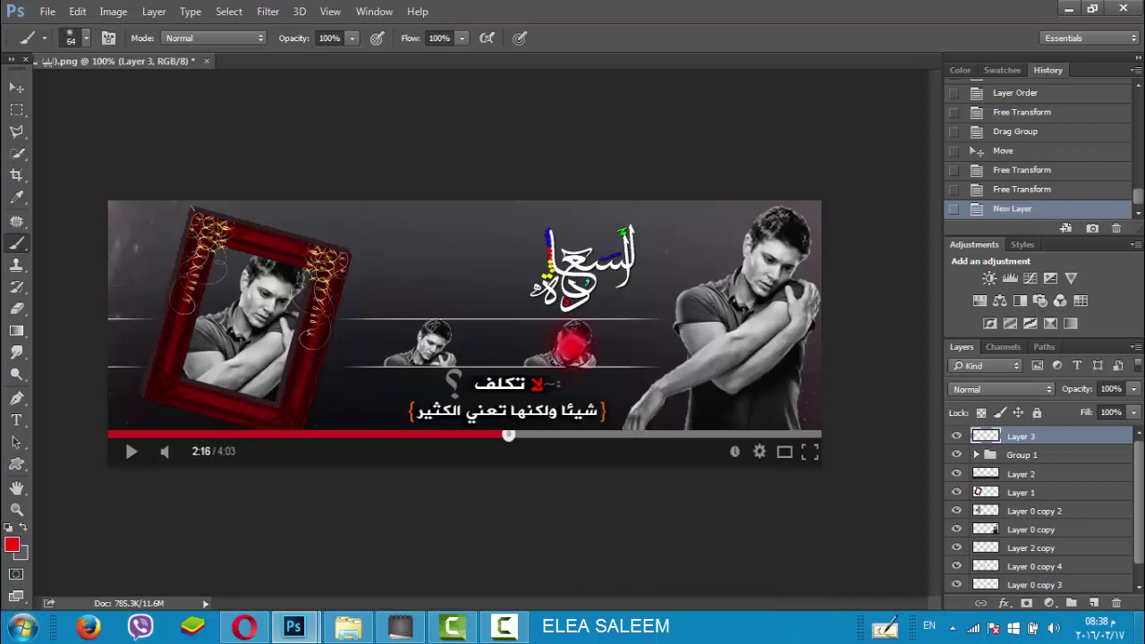
# Step: Paint a purple dab over the middle small man
pyautogui.click(13, 543)
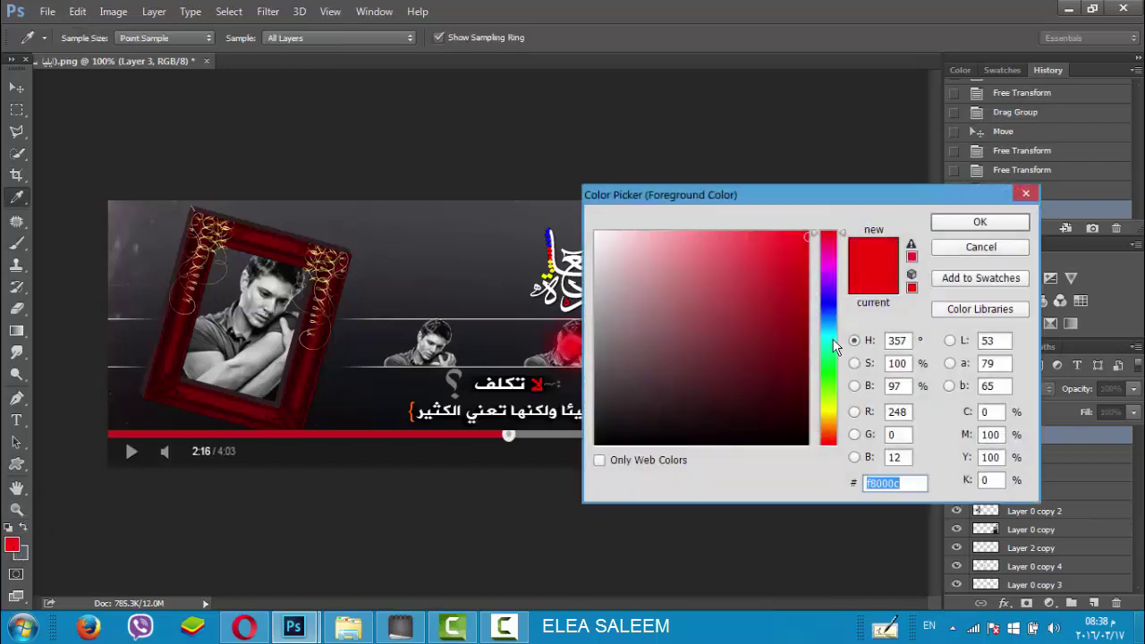
pyautogui.moveTo(833, 347); pyautogui.dragTo(832, 294)
pyautogui.click(947, 227)
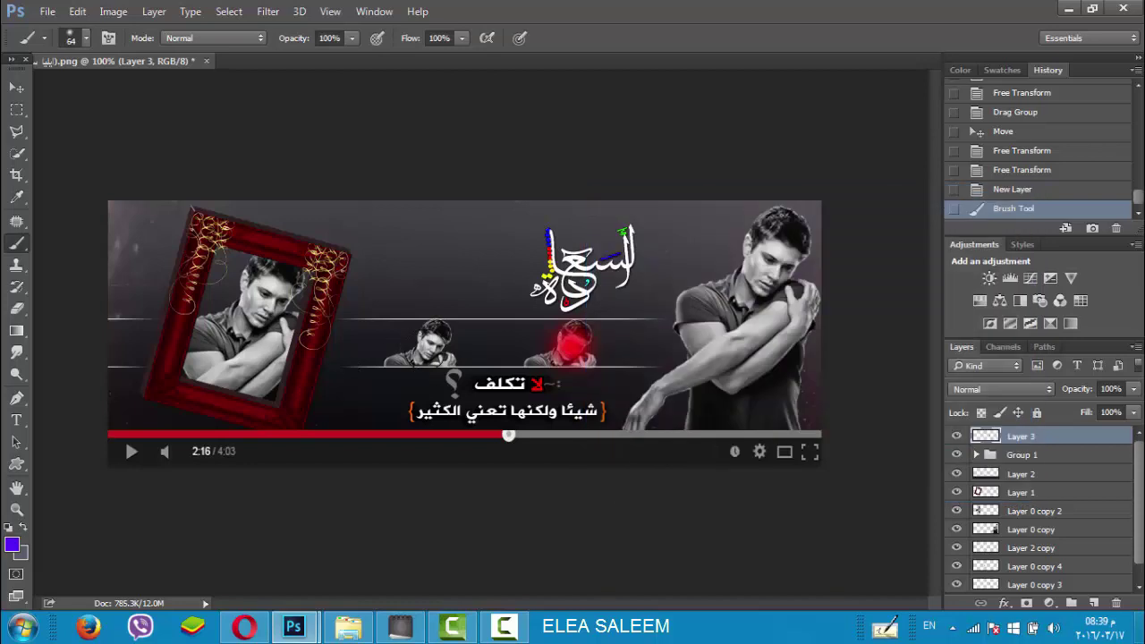
pyautogui.click(432, 341)
# Step: Set the paint layer to Color blending at 62% opacity
pyautogui.click(976, 390)
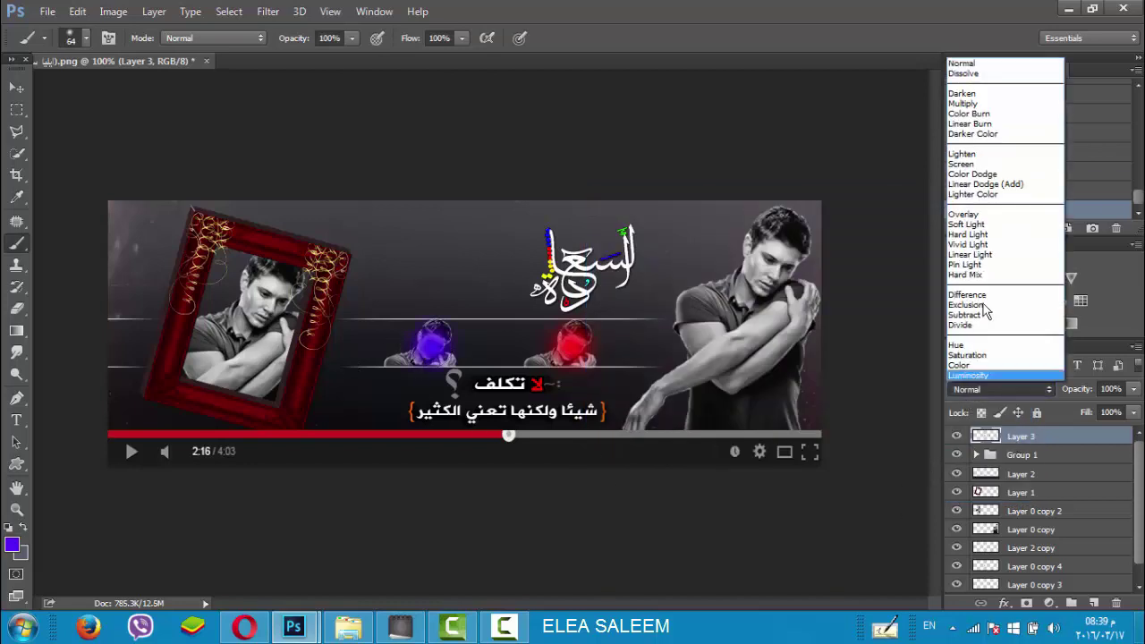
pyautogui.click(971, 219)
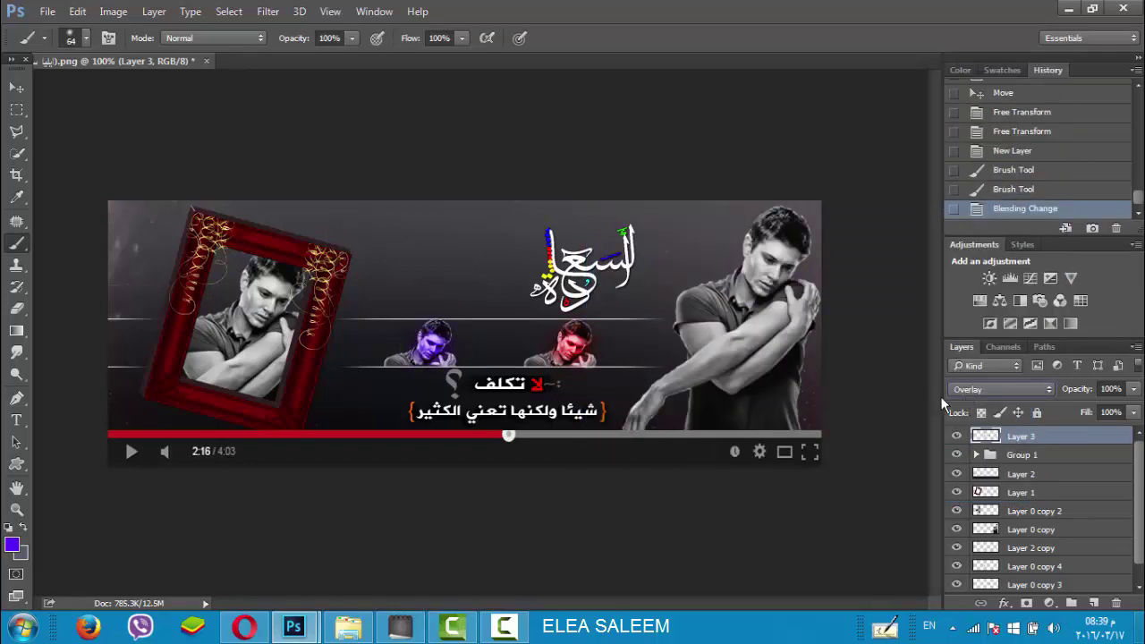
pyautogui.click(957, 392)
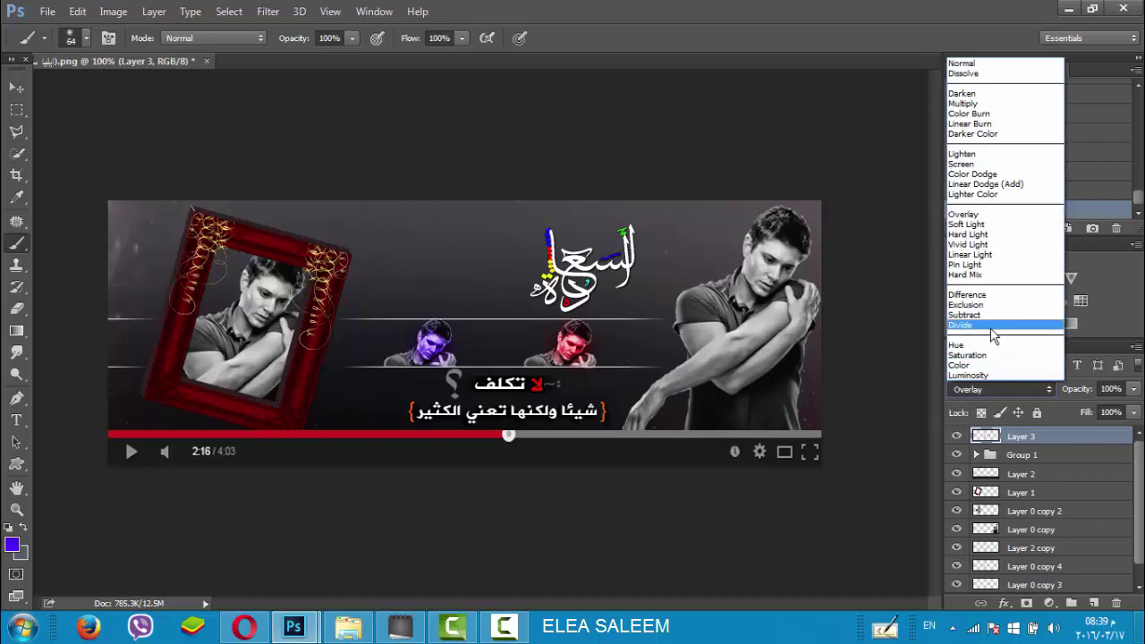
pyautogui.click(960, 365)
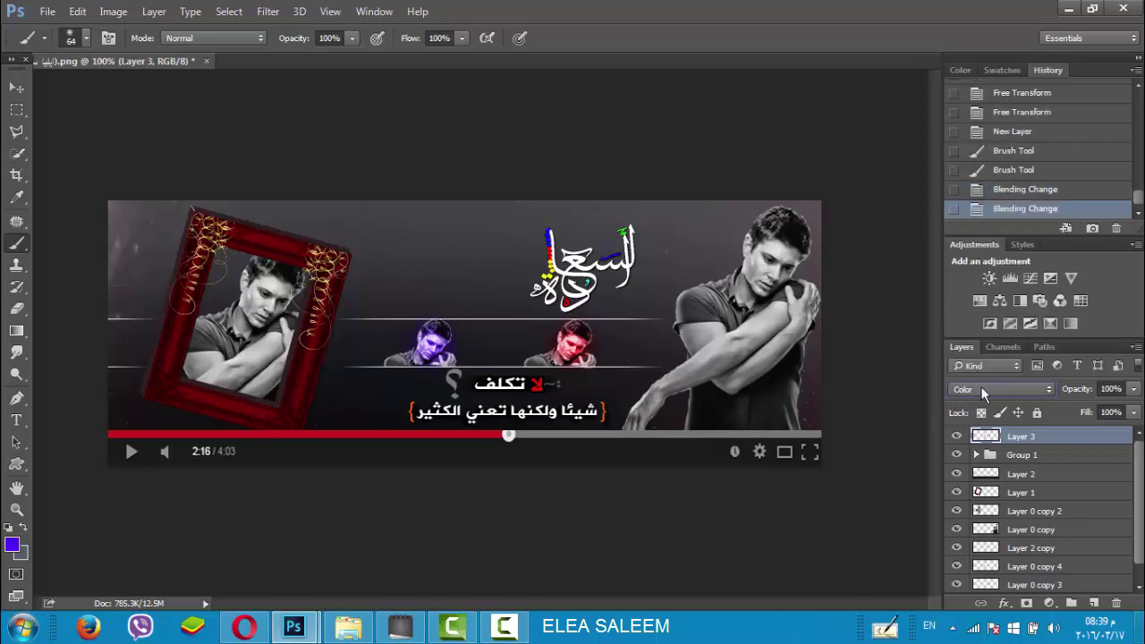
pyautogui.click(1133, 389)
pyautogui.moveTo(1128, 413); pyautogui.dragTo(1113, 413)
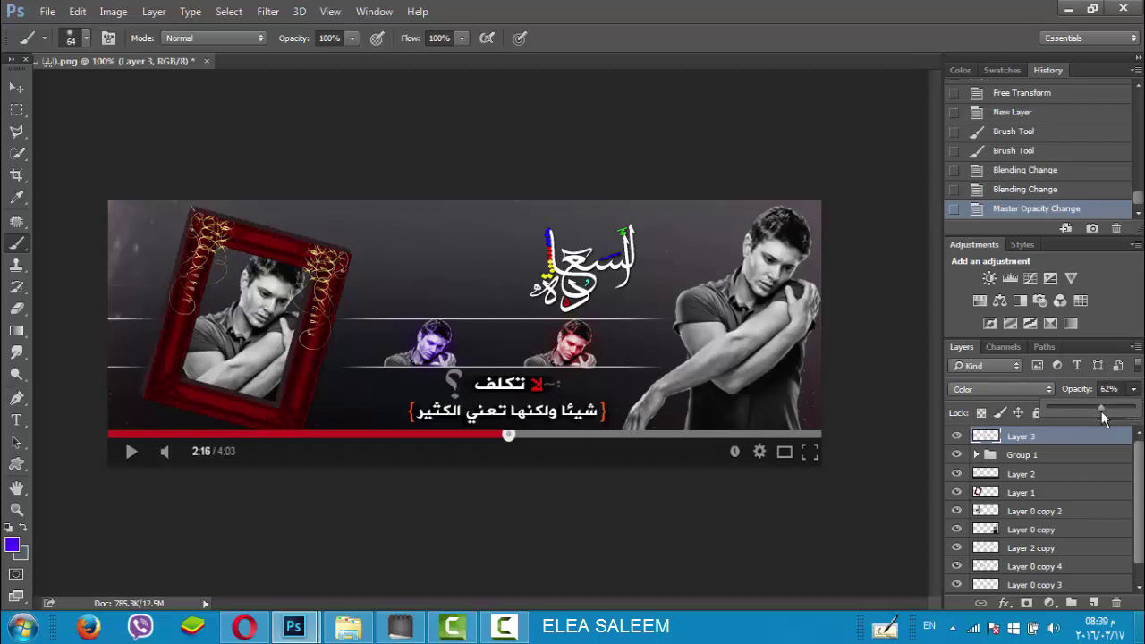
pyautogui.click(4, 111)
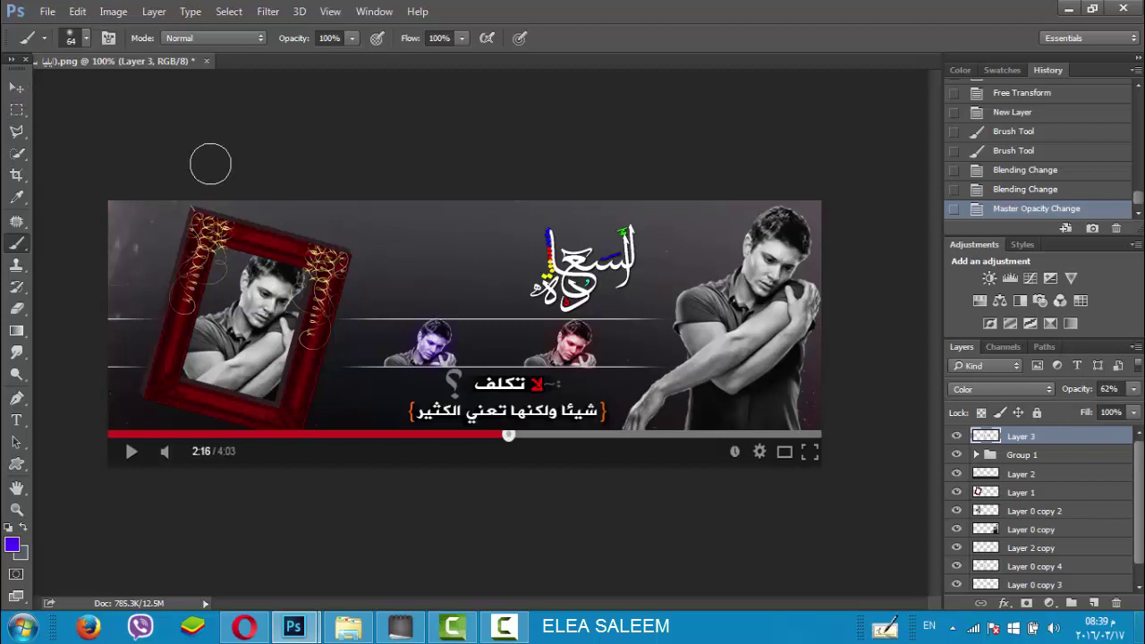
# Step: Open the grey gradient PSD, drag its texture group into the banner, and close that file
pyautogui.click(43, 12)
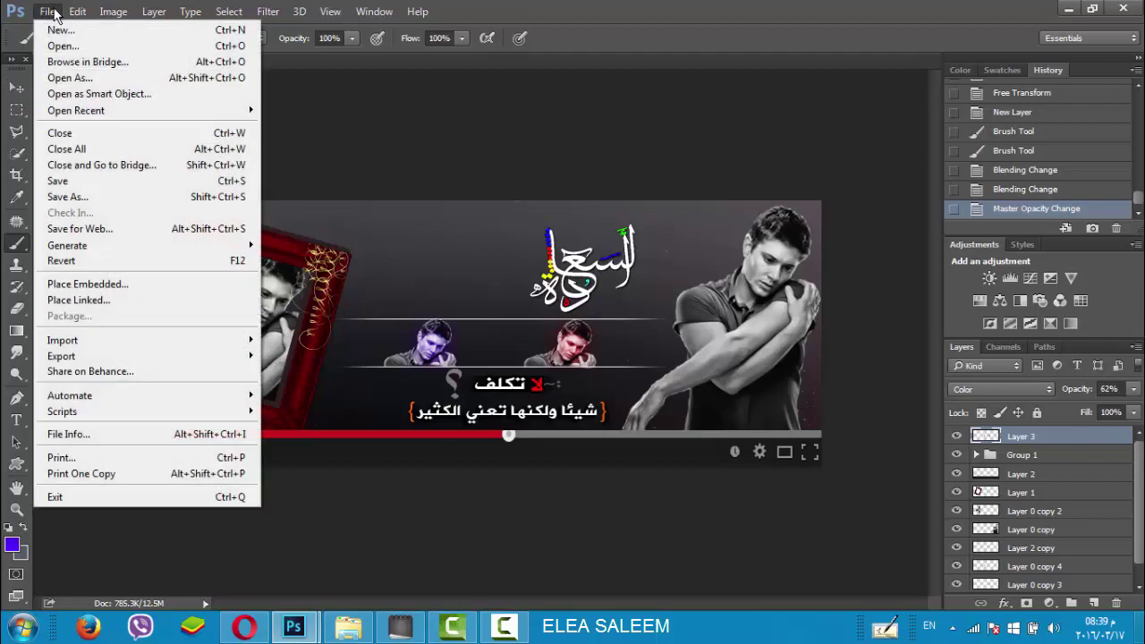
pyautogui.click(54, 46)
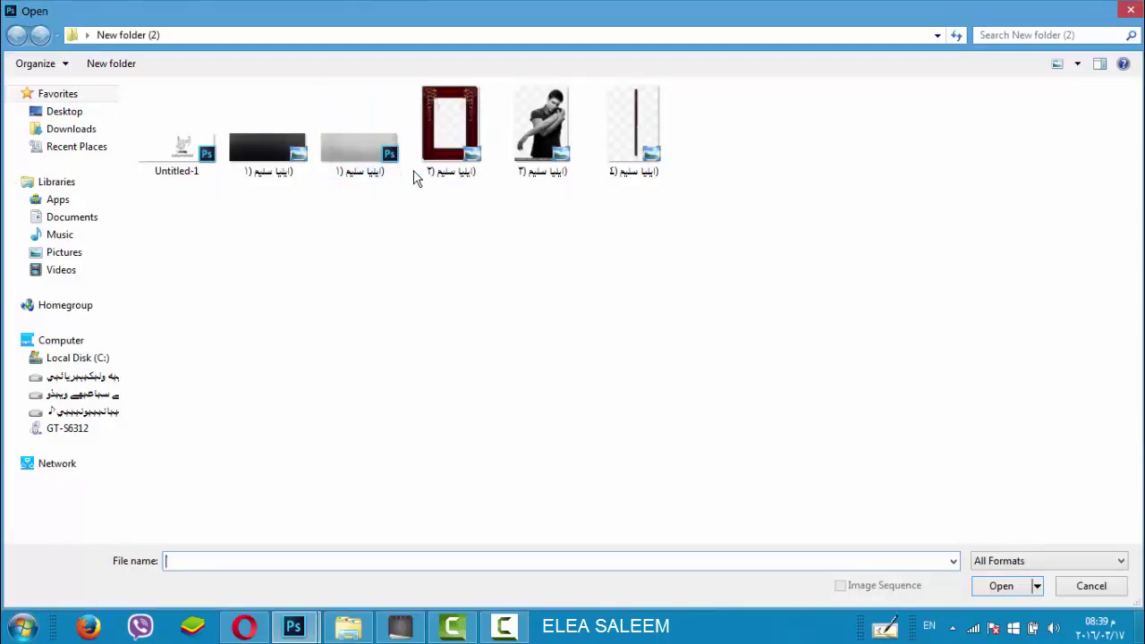
pyautogui.doubleClick(353, 146)
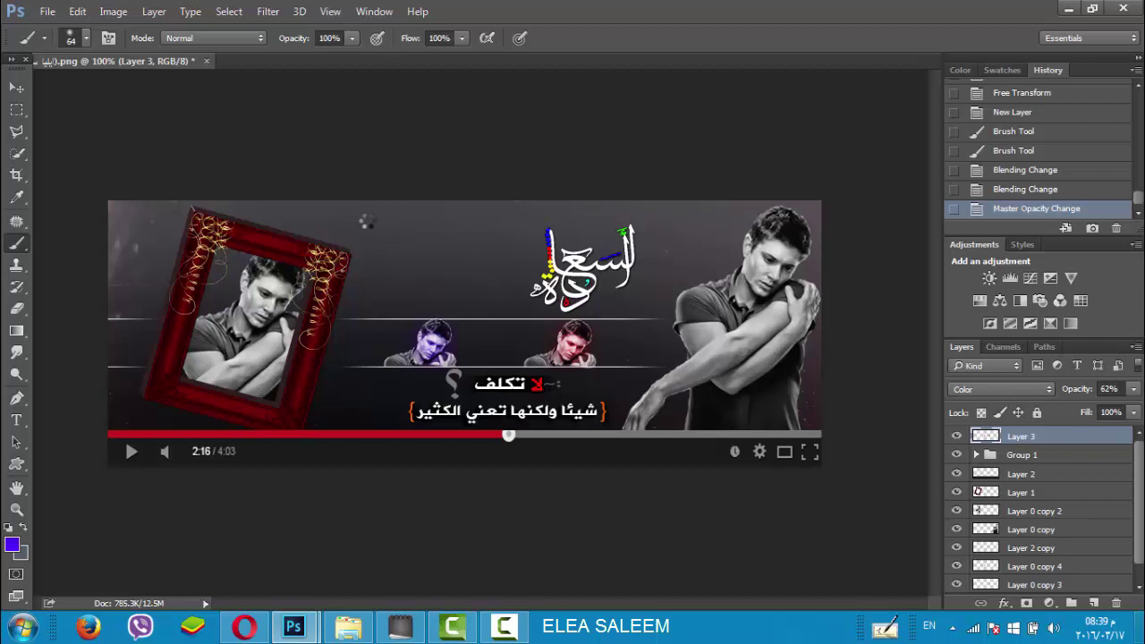
pyautogui.moveTo(332, 64); pyautogui.dragTo(251, 234)
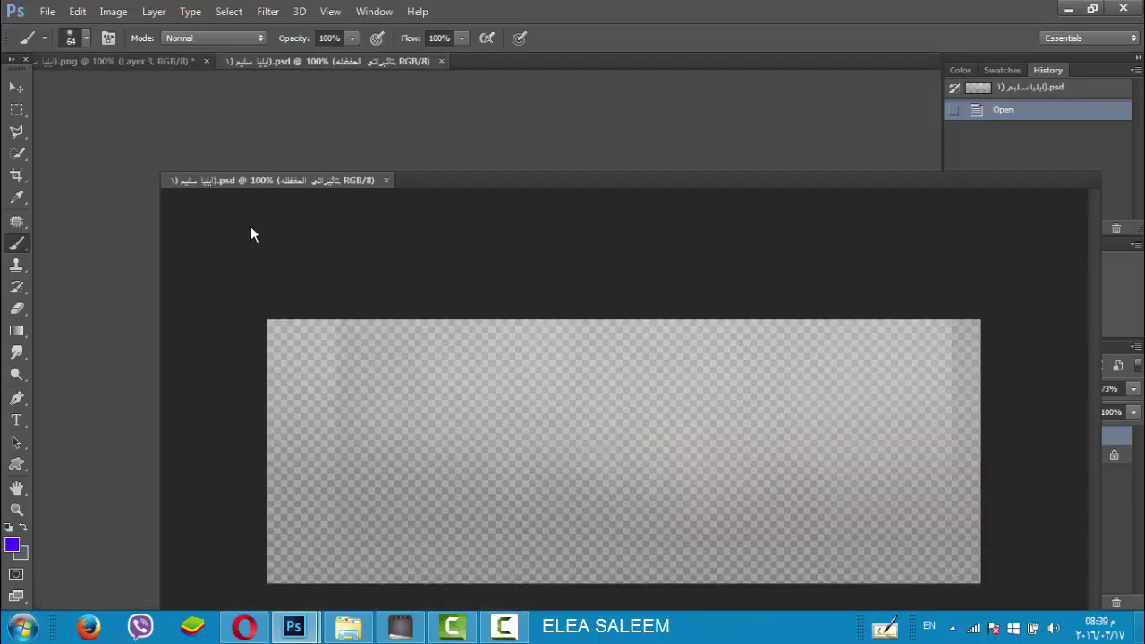
pyautogui.moveTo(1001, 438)
pyautogui.mouseDown()
pyautogui.moveTo(595, 206)
pyautogui.moveTo(604, 224)
pyautogui.mouseUp()
pyautogui.click(813, 256)
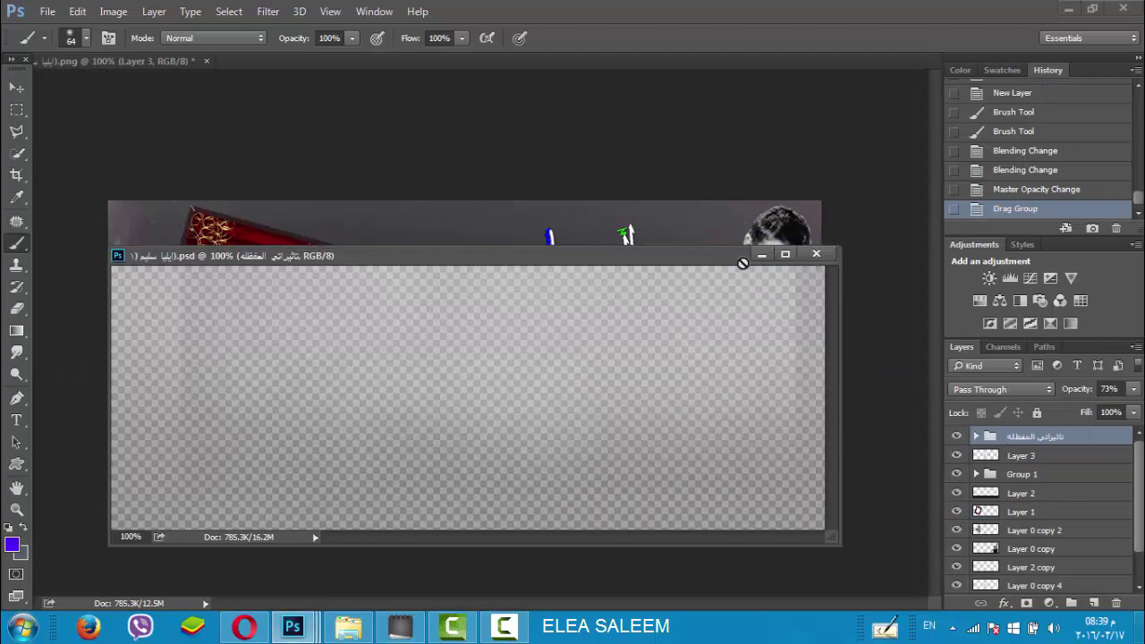
pyautogui.click(16, 109)
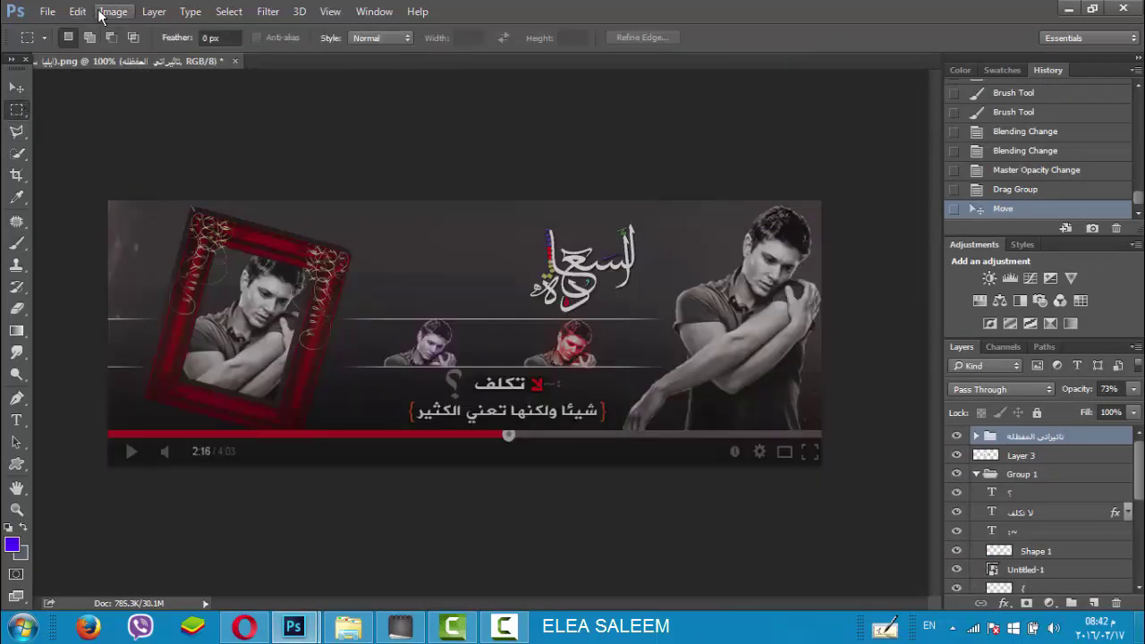
# Step: Flatten the image, then duplicate the background as a Soft Light copy at 25% opacity
pyautogui.click(143, 12)
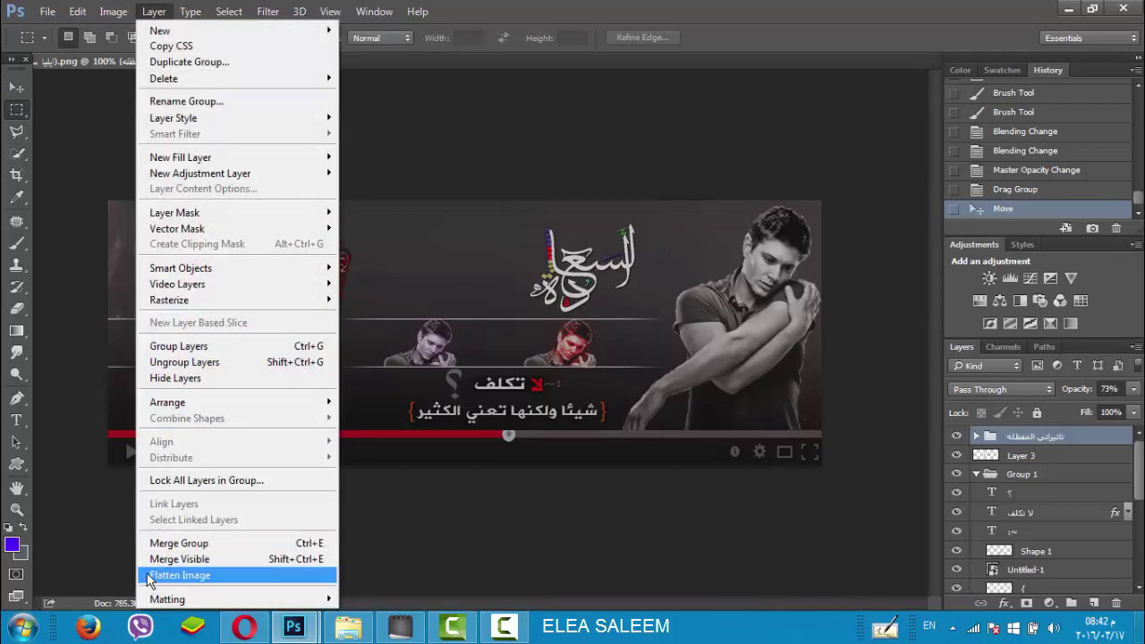
pyautogui.click(154, 574)
pyautogui.click(522, 249)
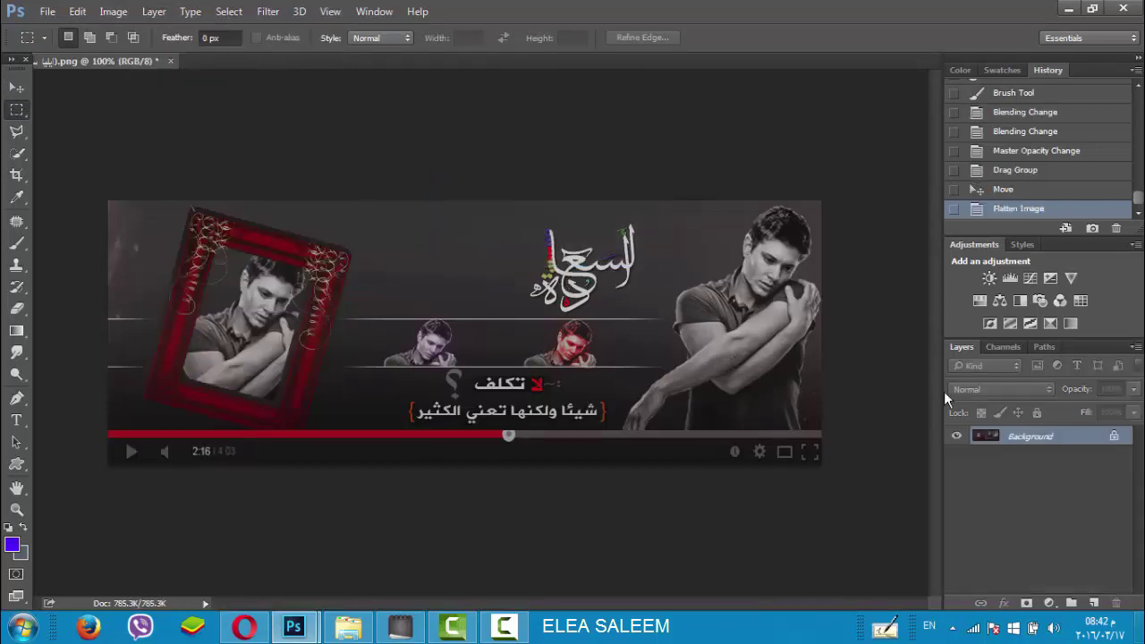
pyautogui.moveTo(991, 438); pyautogui.dragTo(1093, 602)
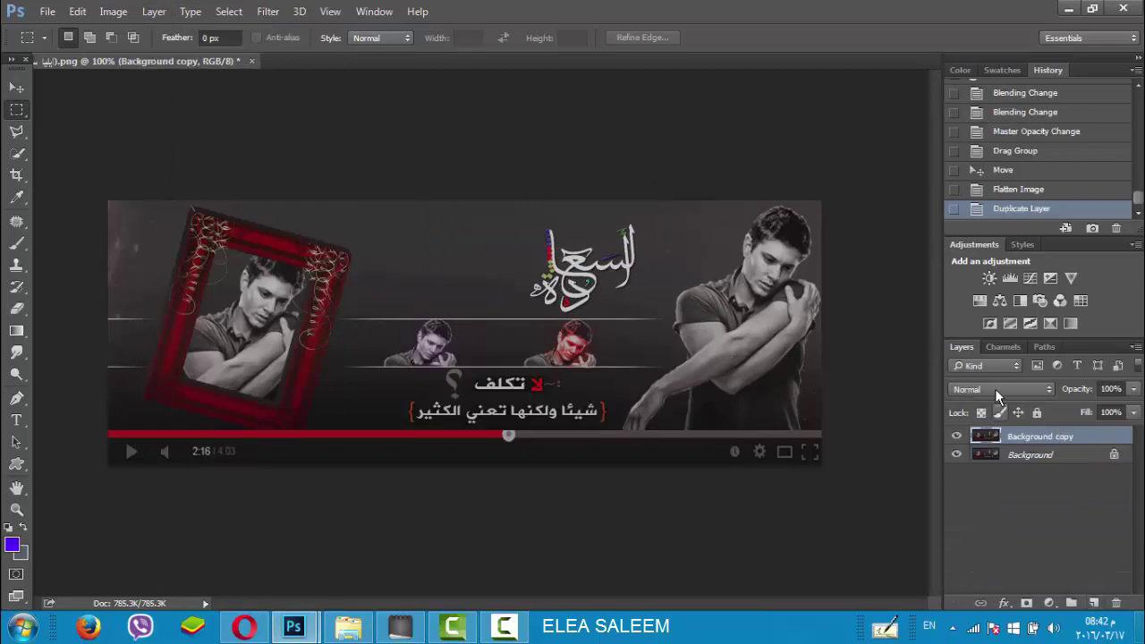
pyautogui.click(990, 389)
pyautogui.click(956, 225)
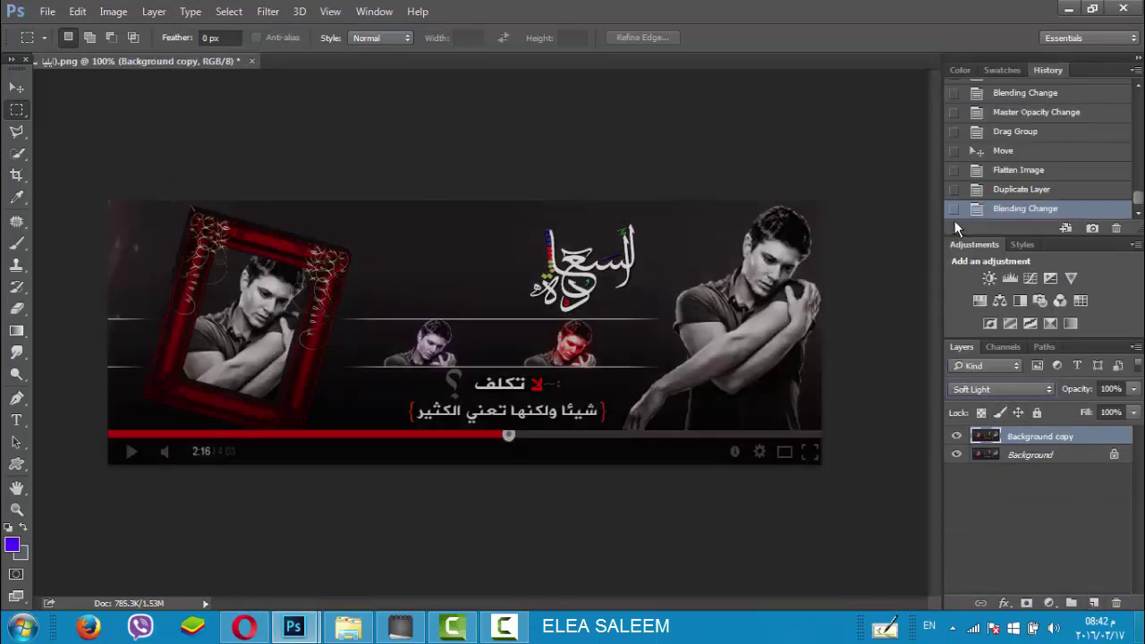
pyautogui.click(1132, 391)
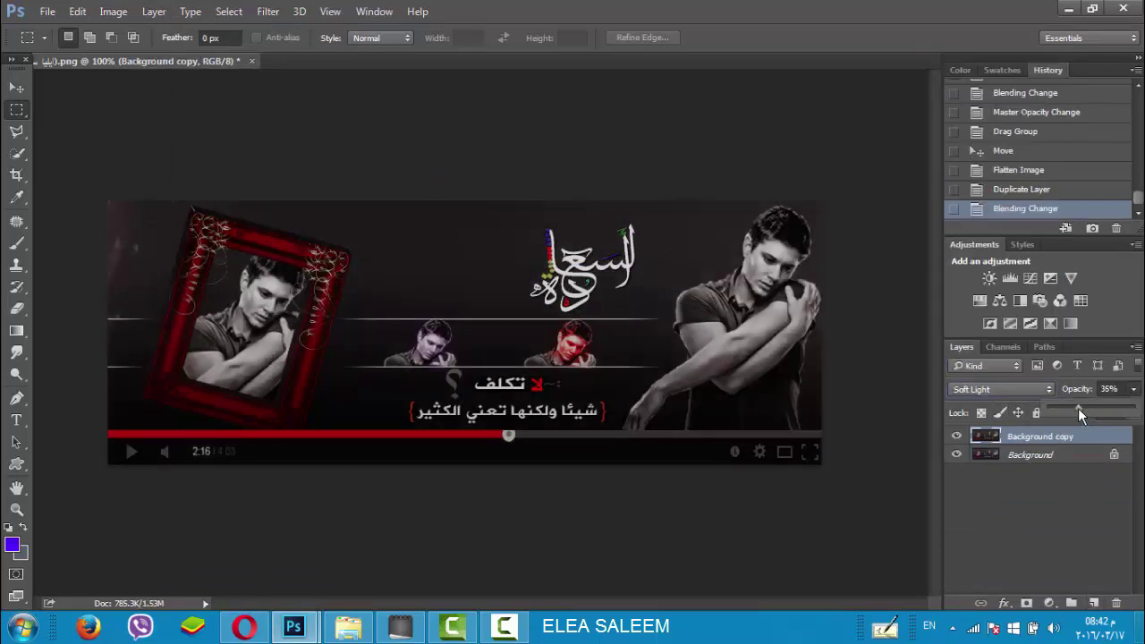
pyautogui.moveTo(1079, 409); pyautogui.dragTo(1074, 406)
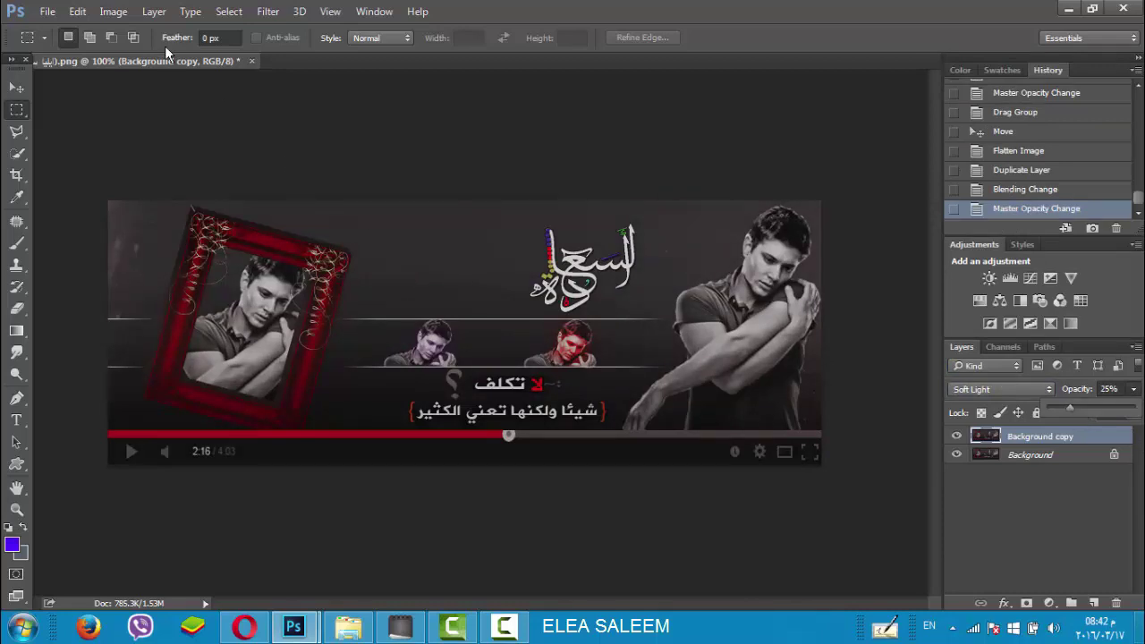
# Step: Flatten again and convert the background into an editable Layer 0
pyautogui.click(154, 11)
pyautogui.click(188, 573)
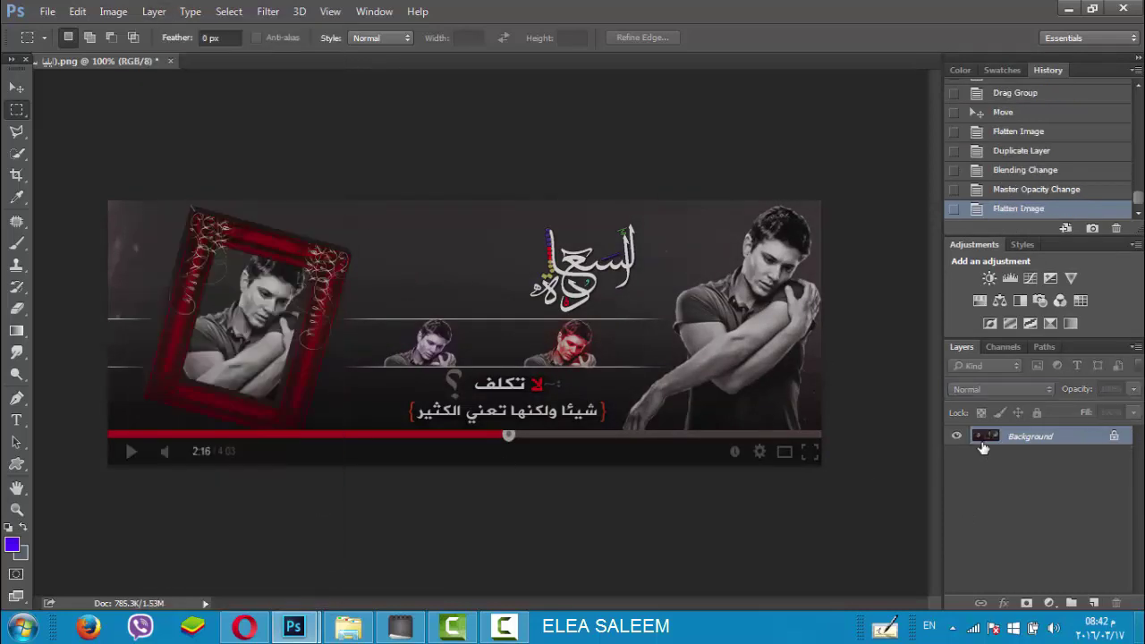
pyautogui.doubleClick(984, 437)
pyautogui.click(719, 197)
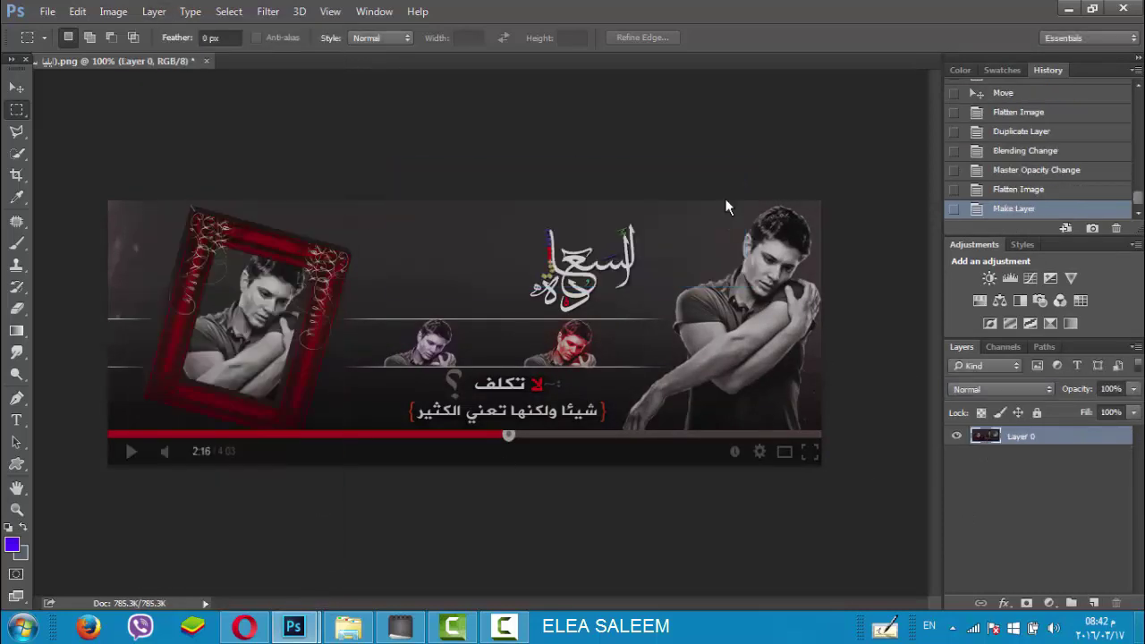
# Step: Add a Stroke layer style to Layer 0 positioned Inside
pyautogui.rightClick(1013, 435)
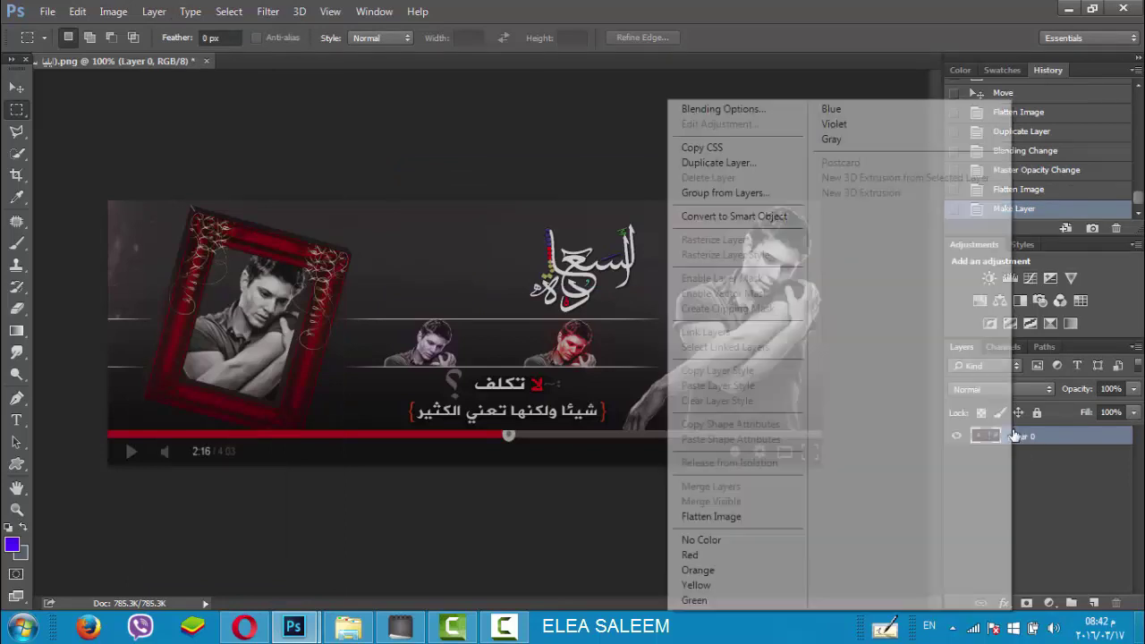
pyautogui.click(715, 108)
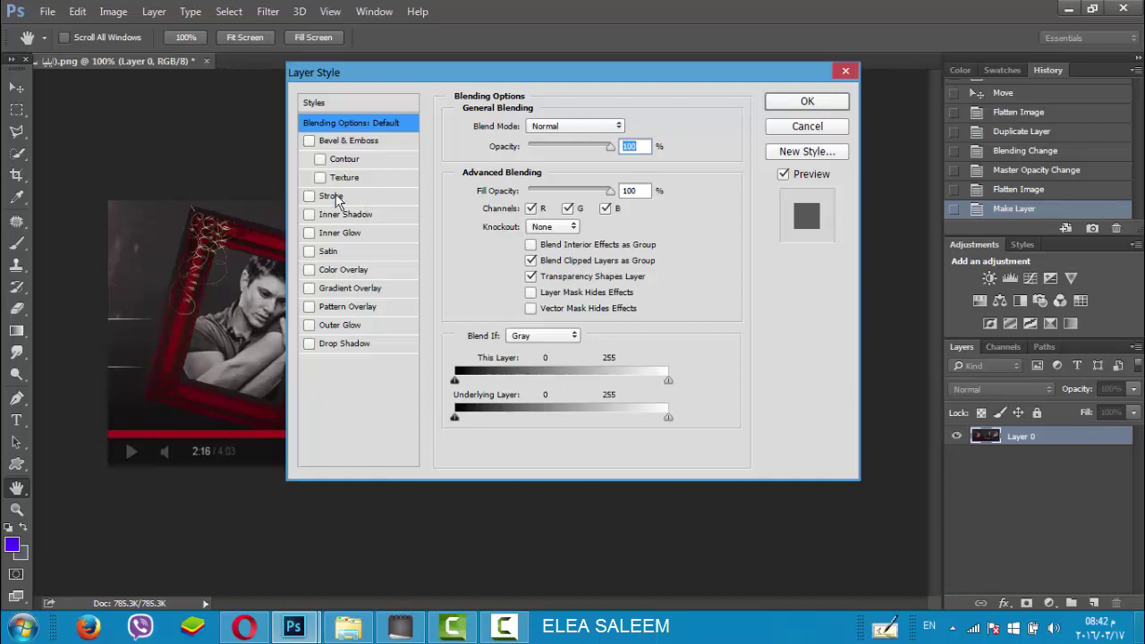
pyautogui.click(333, 196)
pyautogui.moveTo(409, 82)
pyautogui.mouseDown()
pyautogui.moveTo(900, 174)
pyautogui.moveTo(352, 126)
pyautogui.mouseUp()
pyautogui.click(508, 194)
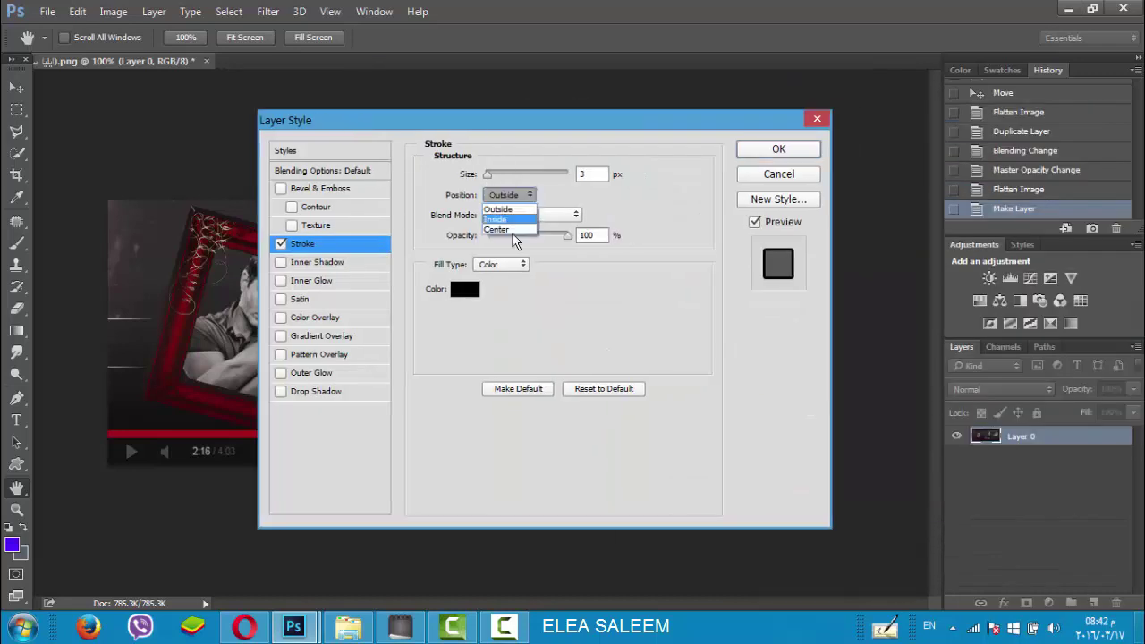
pyautogui.click(514, 219)
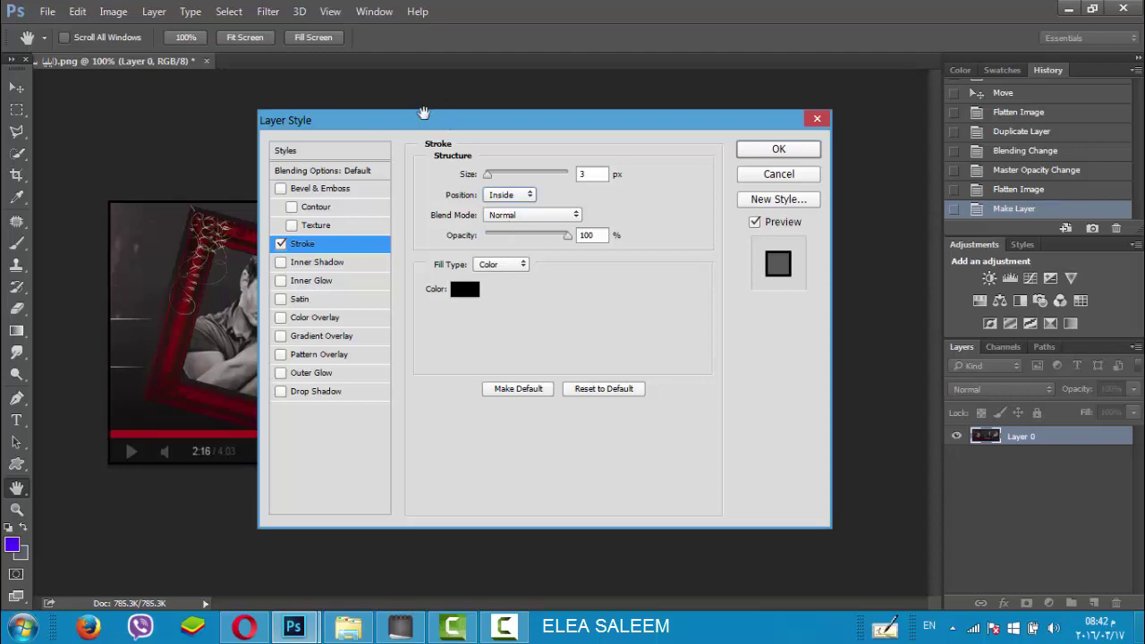
# Step: Set the stroke to 1 px with a dark red colour sampled from the progress bar
pyautogui.moveTo(424, 113); pyautogui.dragTo(777, 127)
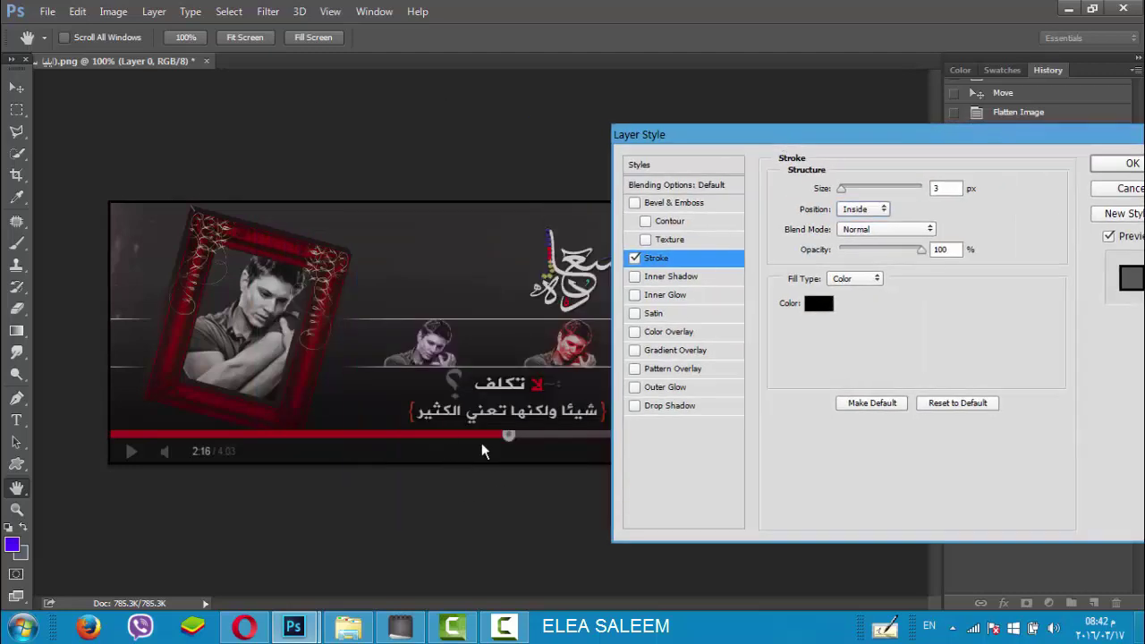
pyautogui.click(818, 303)
pyautogui.click(414, 434)
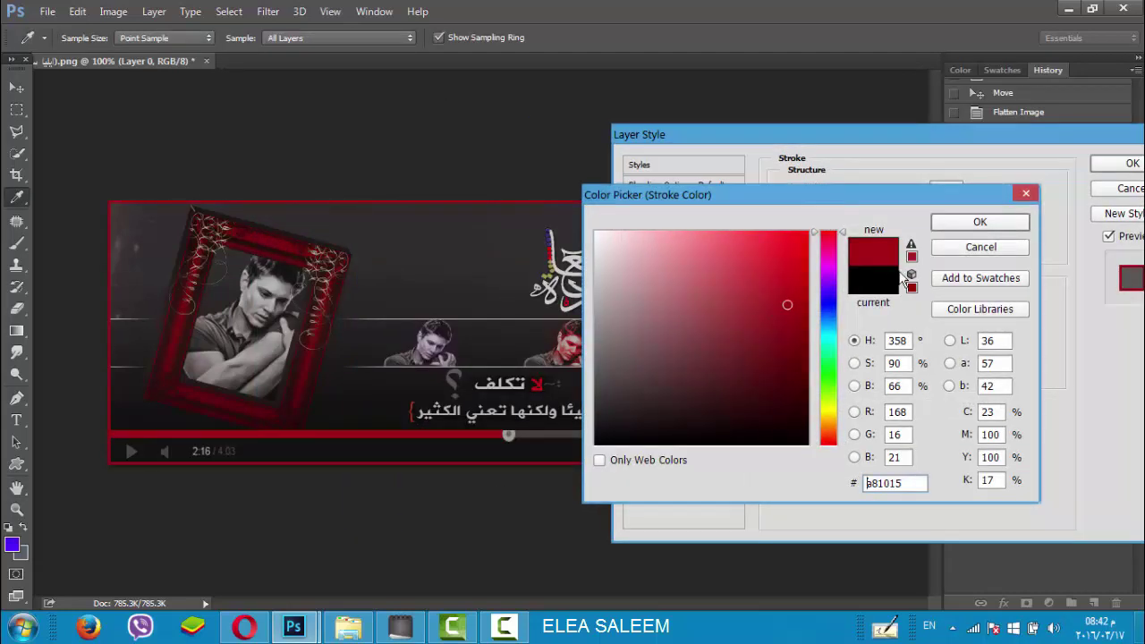
pyautogui.click(979, 222)
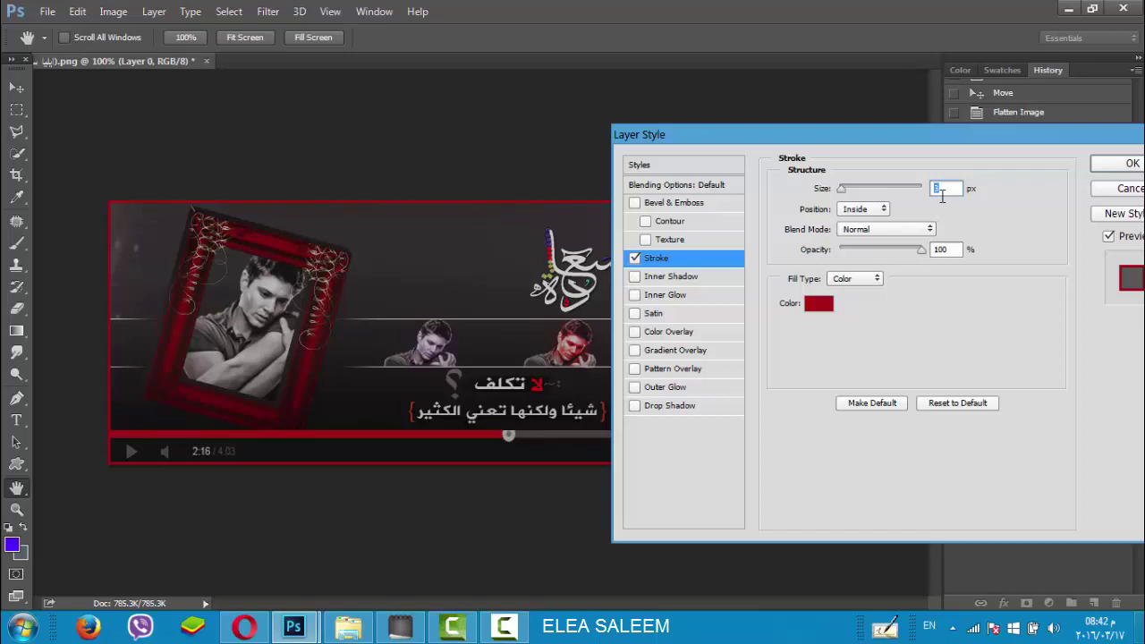
pyautogui.write('1')
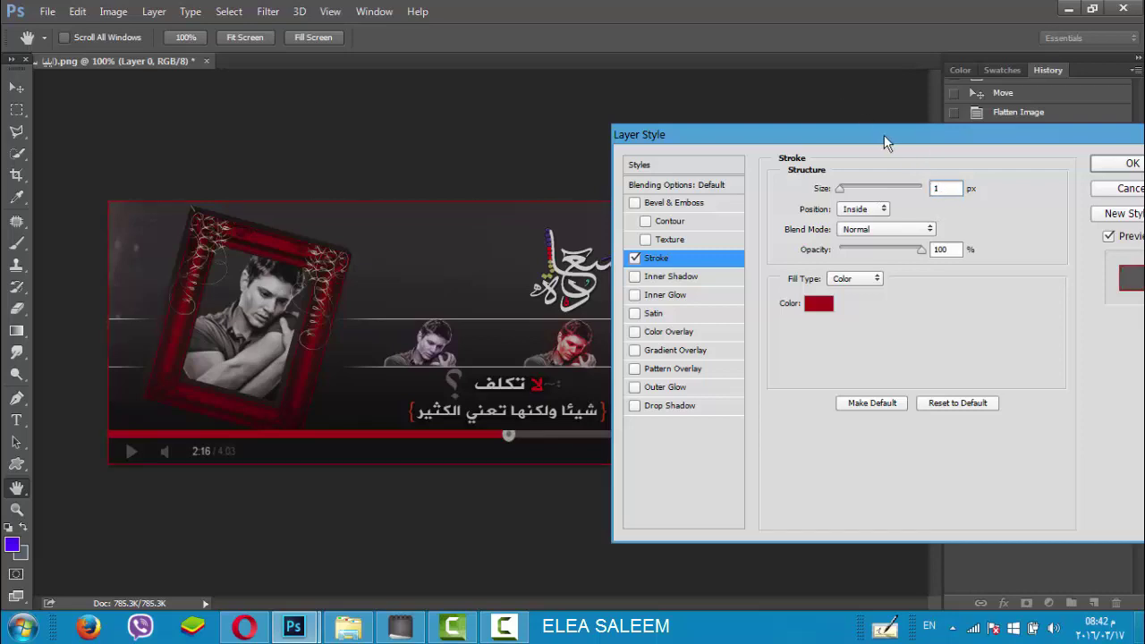
pyautogui.moveTo(925, 134); pyautogui.dragTo(829, 170)
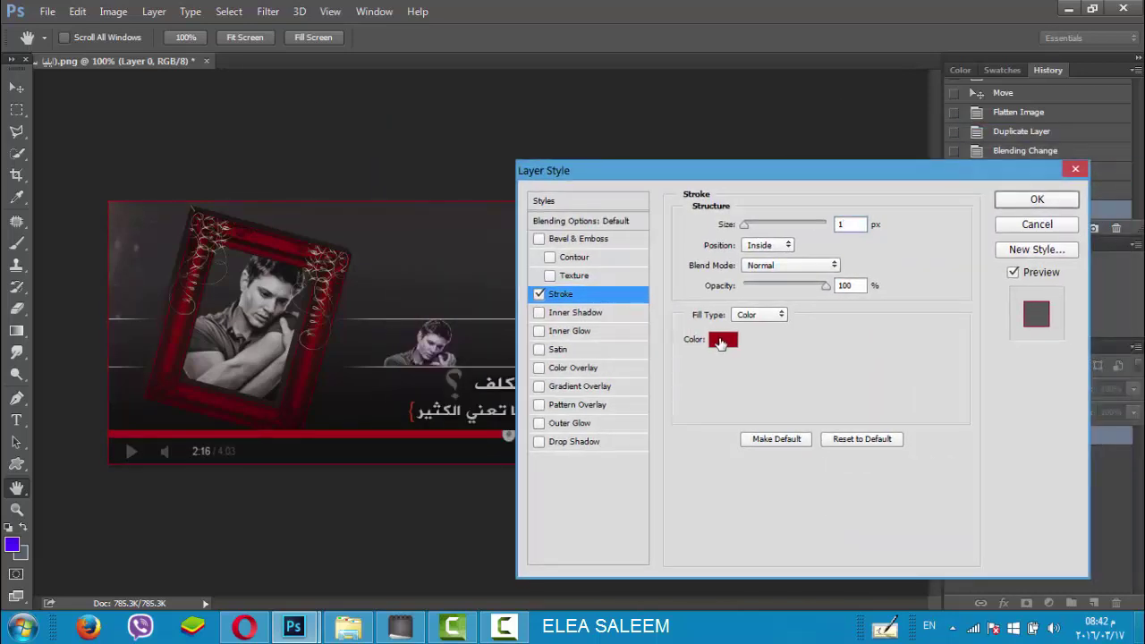
pyautogui.click(721, 340)
pyautogui.click(948, 251)
# Step: Fill the stroke with a dark textured pattern at about 63% scale and apply it
pyautogui.click(748, 317)
pyautogui.click(743, 349)
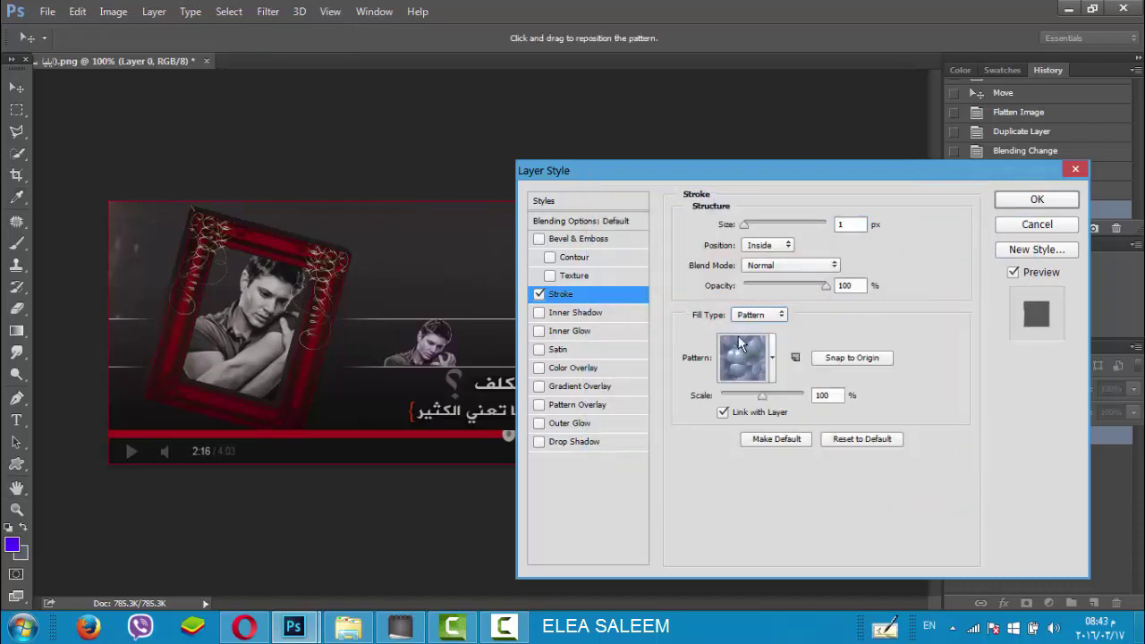
pyautogui.click(772, 359)
pyautogui.click(668, 442)
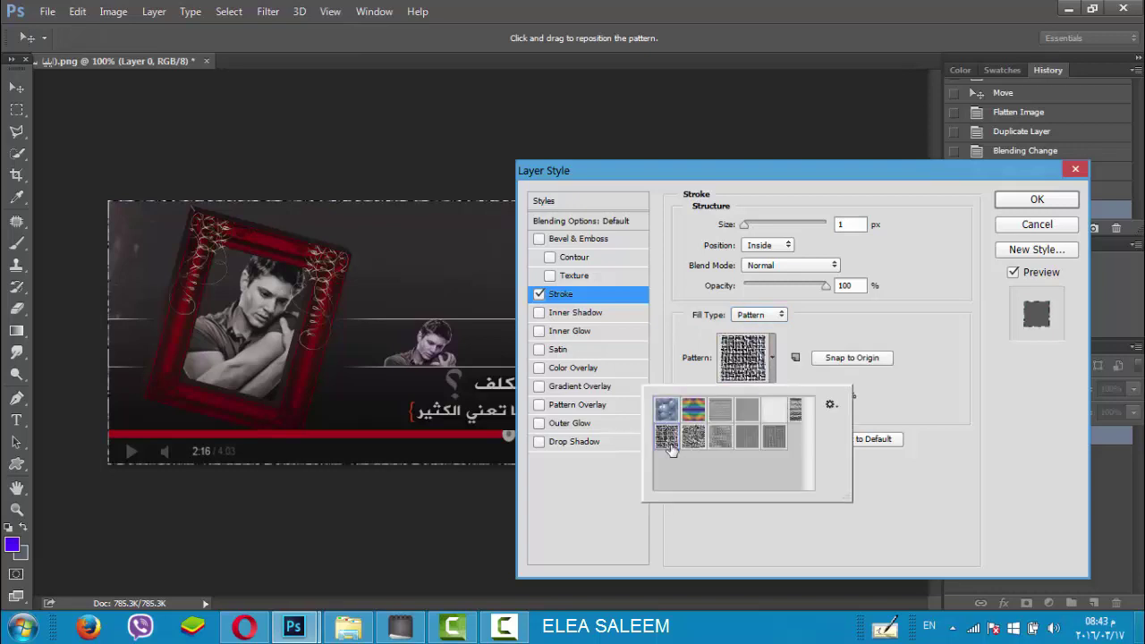
pyautogui.click(919, 308)
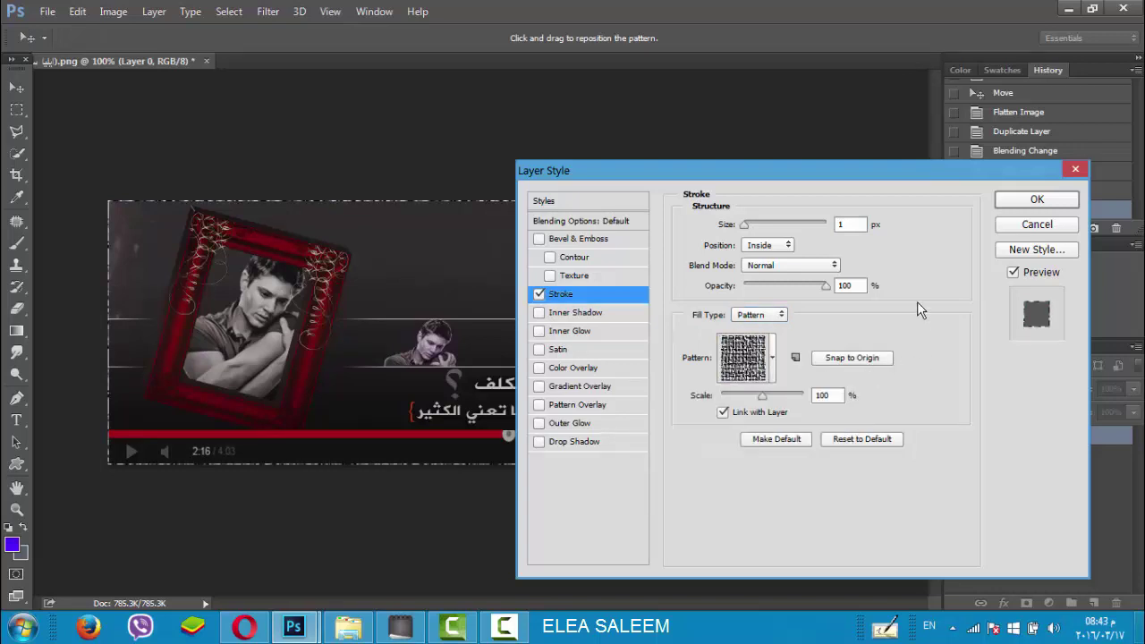
pyautogui.moveTo(762, 396); pyautogui.dragTo(734, 396)
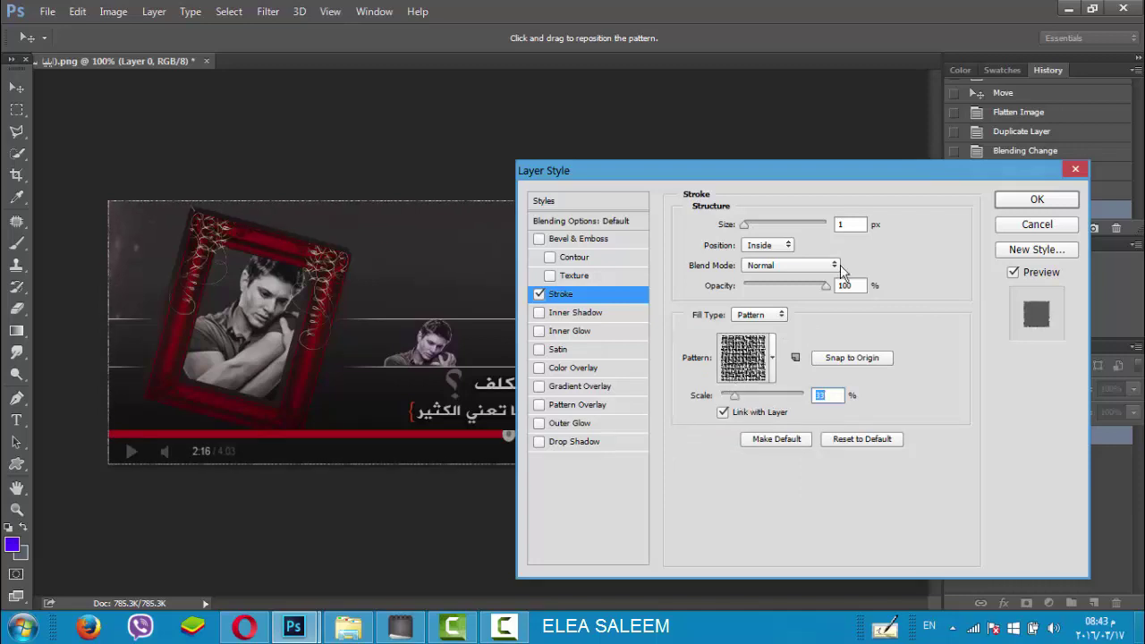
pyautogui.click(1033, 201)
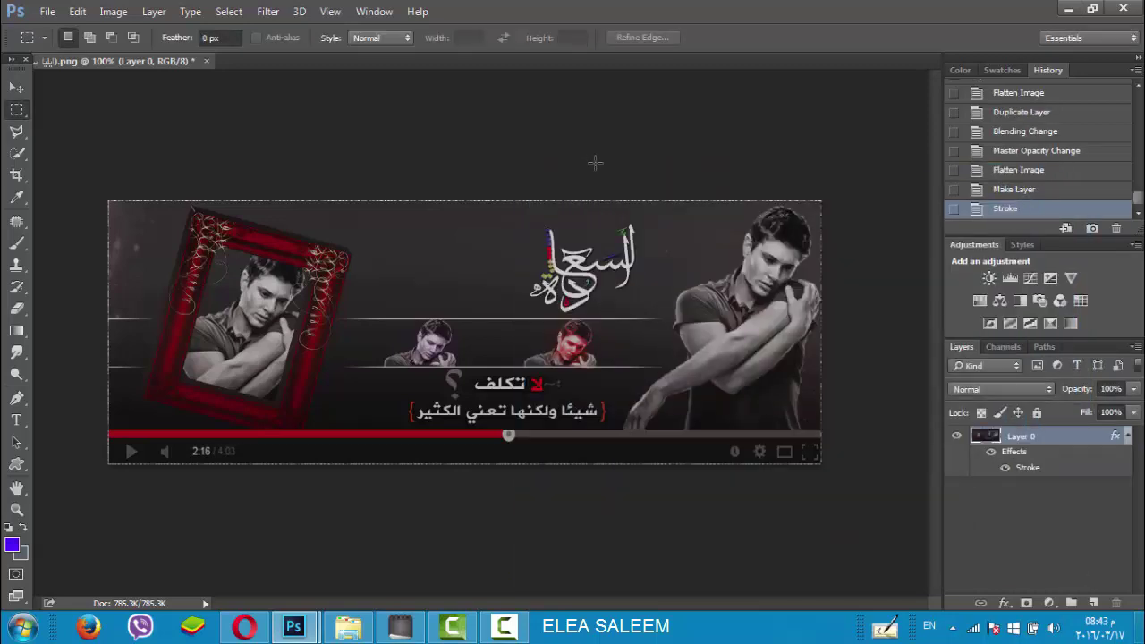